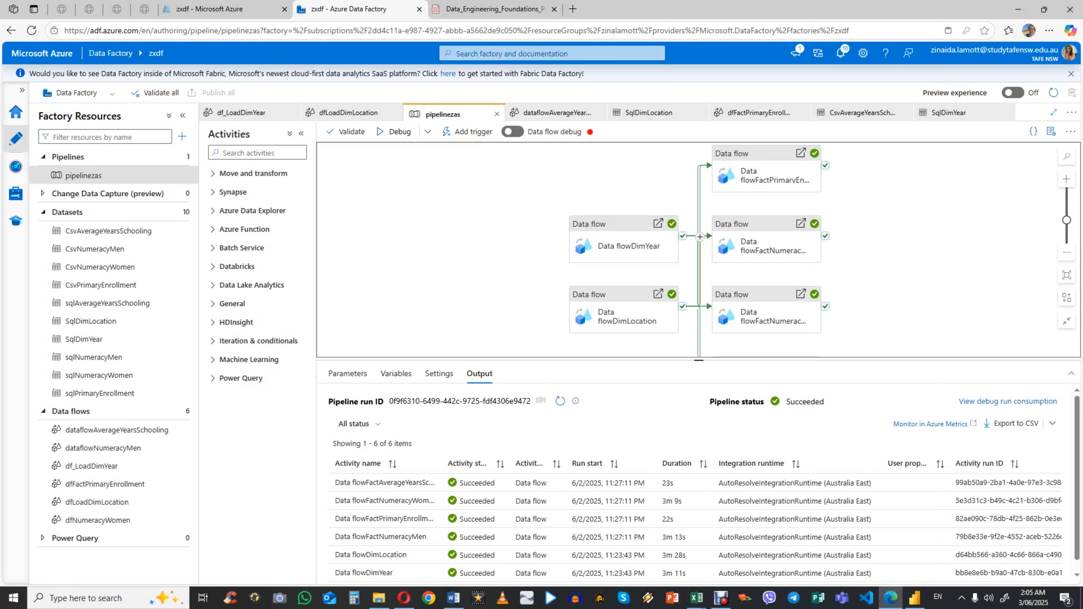
# Step: Preview the schooling, numeracy and primary-enrollment CSV files in File Explorer, and switch to the average-years-of-schooling file in Excel
pyautogui.click(379, 598)
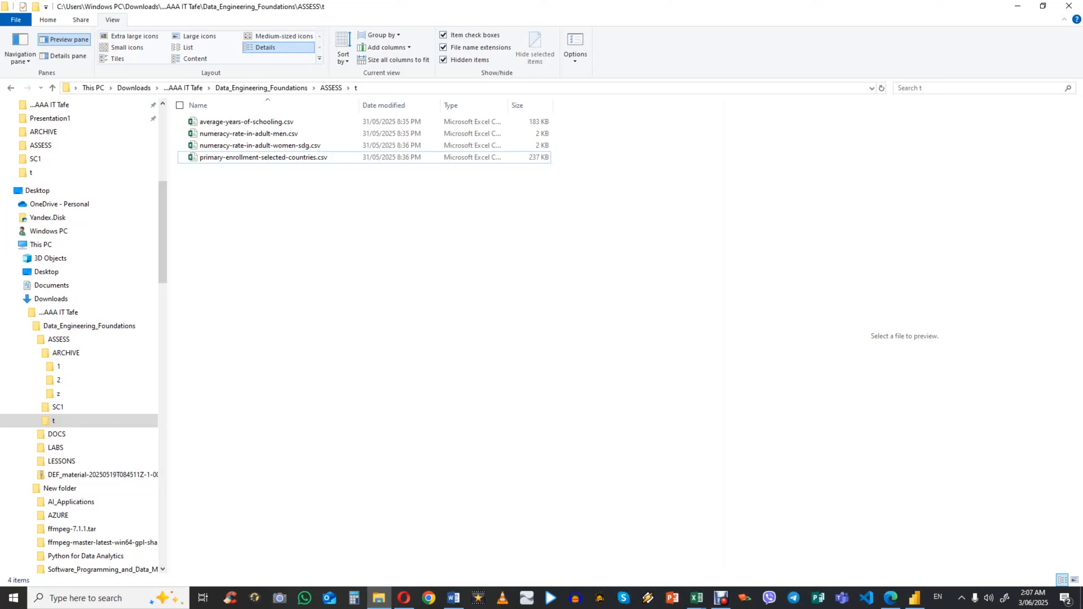
pyautogui.click(247, 122)
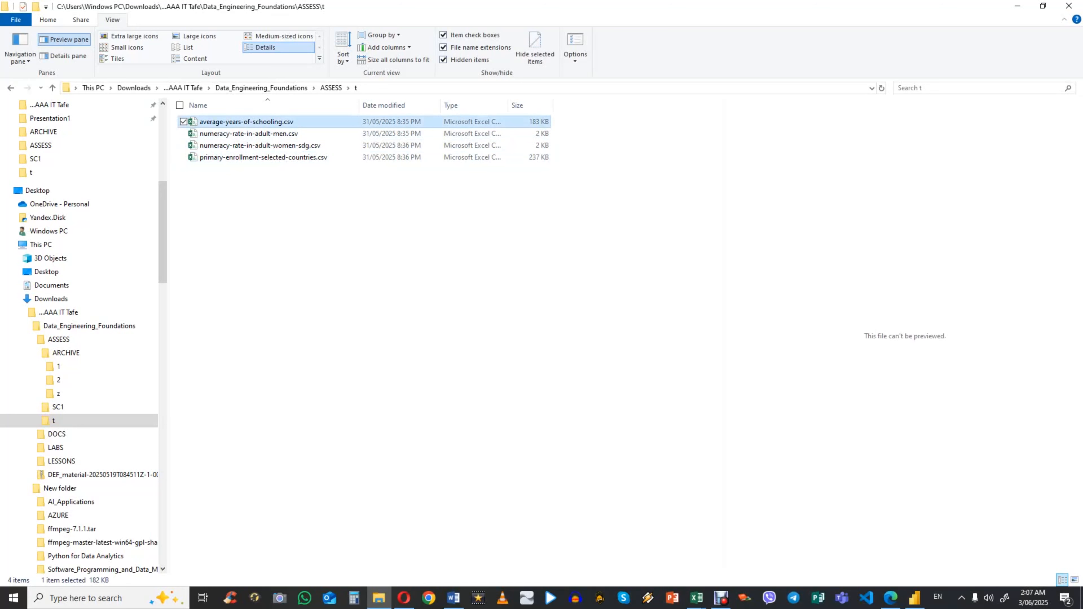
pyautogui.click(248, 133)
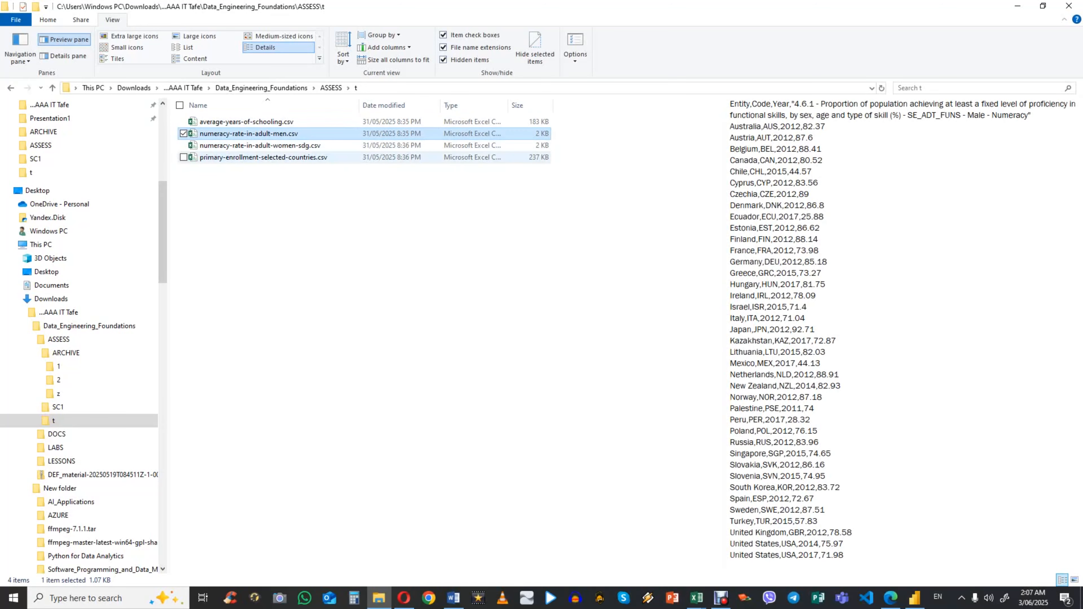
pyautogui.click(251, 146)
pyautogui.click(263, 158)
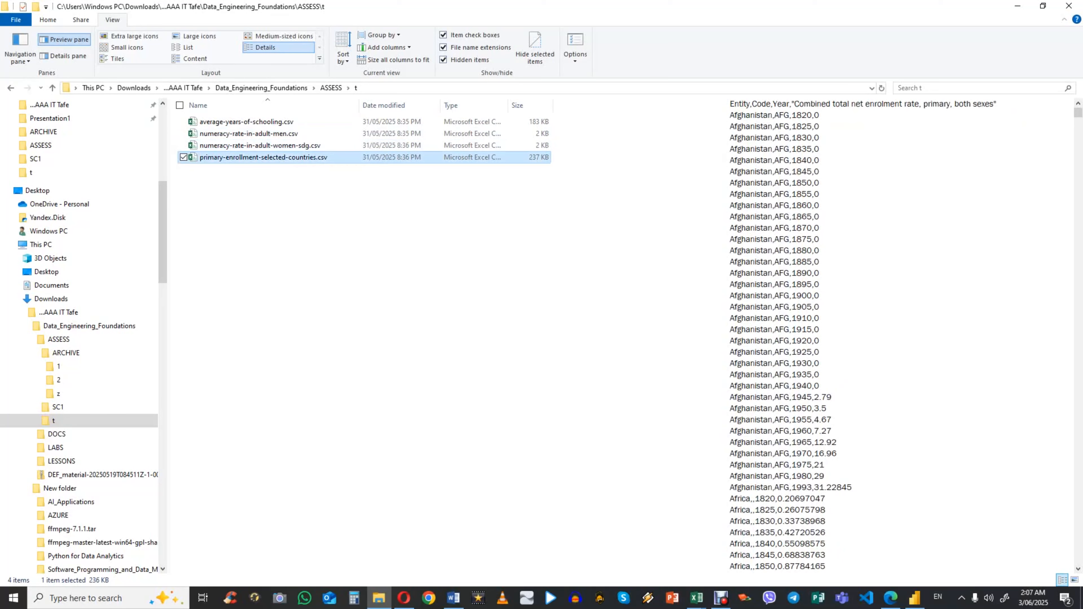
pyautogui.click(696, 598)
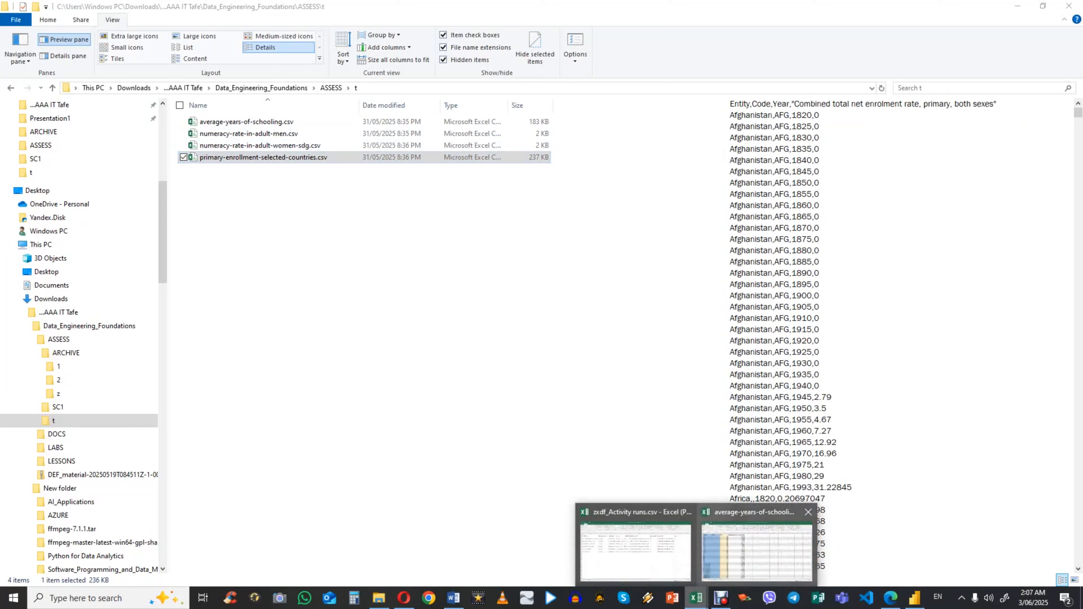
pyautogui.click(757, 550)
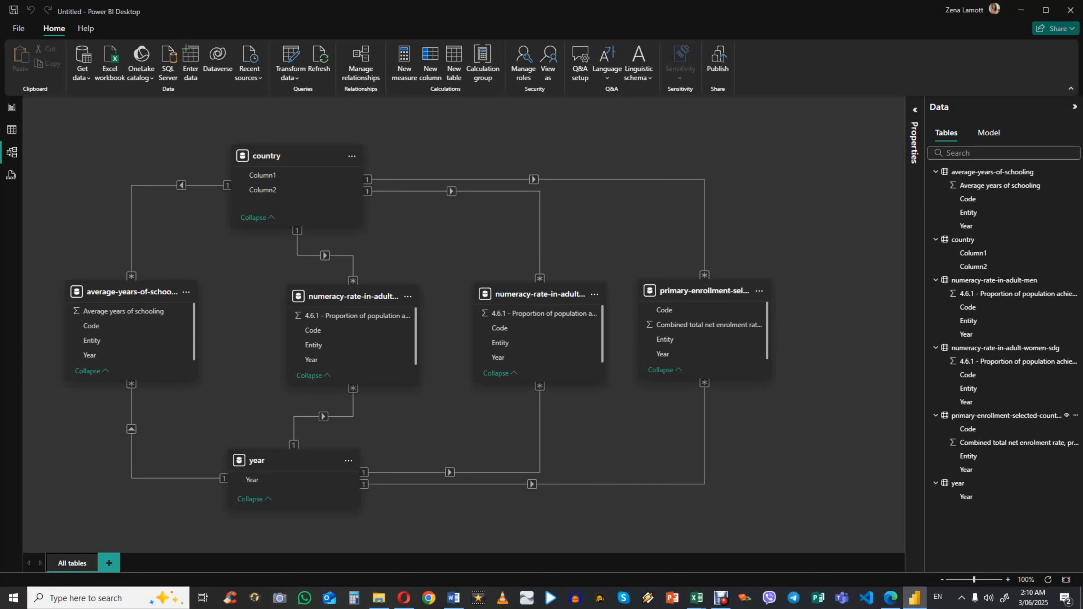
# Step: Switch to the browser and go from the zxdf data factory overview to the Azure portal home page
pyautogui.click(890, 598)
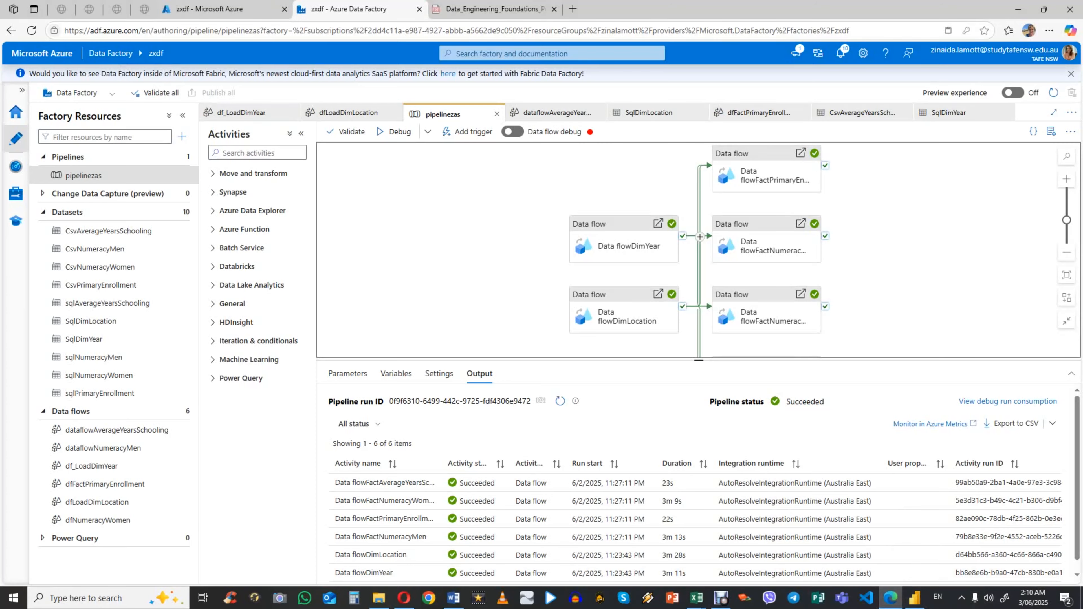
pyautogui.click(218, 9)
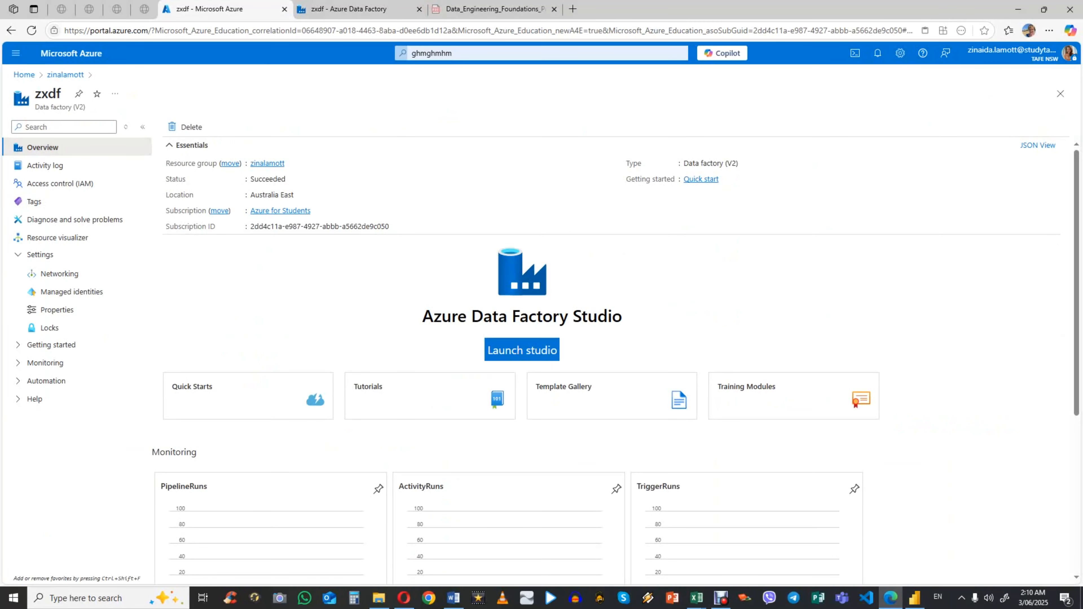
pyautogui.click(24, 74)
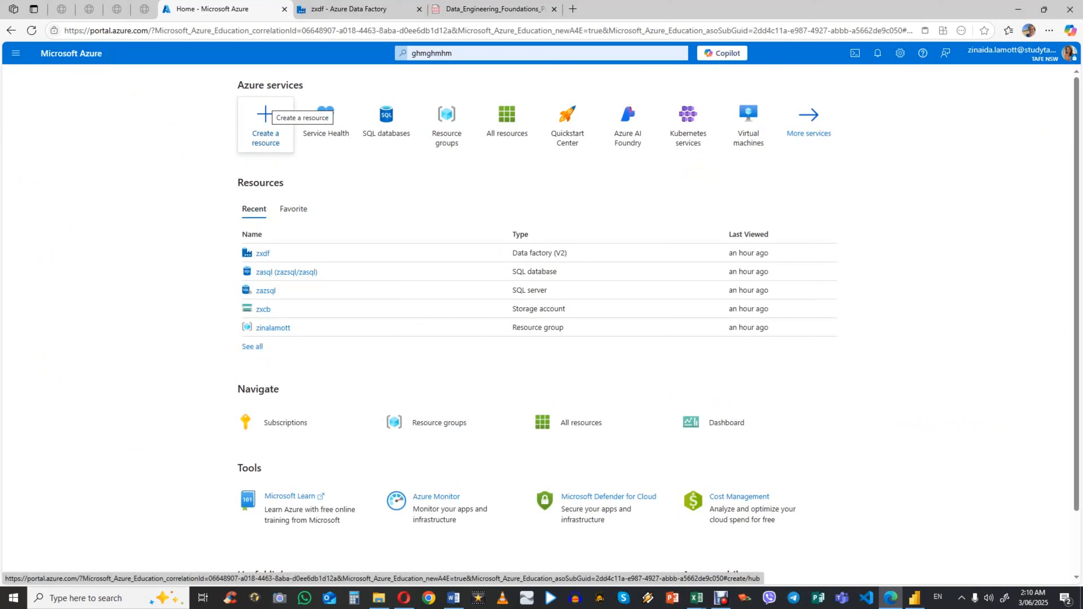
# Step: Look up "resource group" among the resources that can be created, view the Resource group offering, and return to the portal home
pyautogui.click(265, 113)
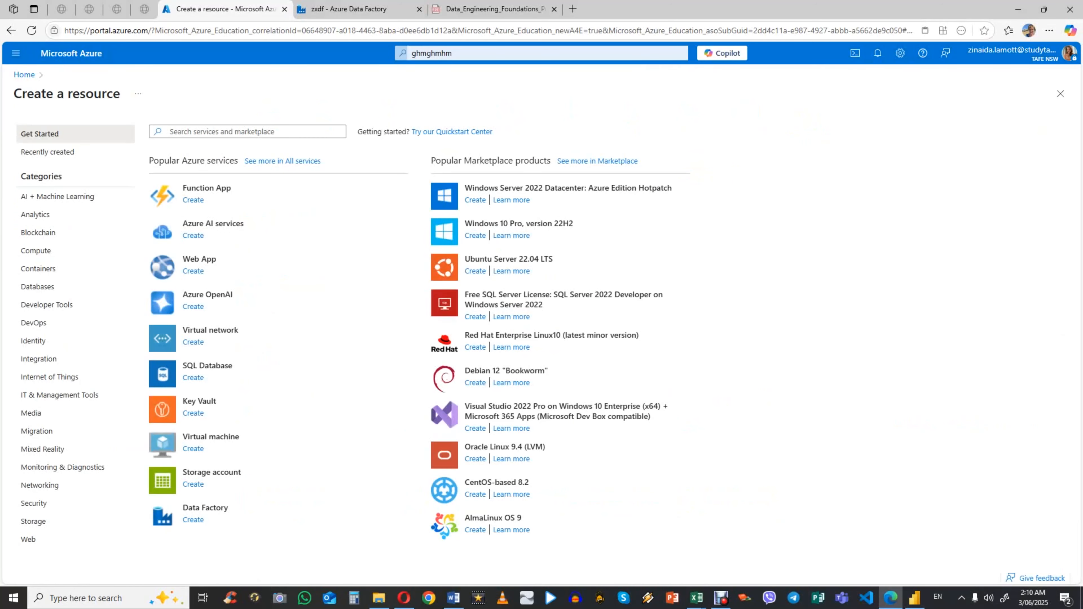
pyautogui.click(207, 132)
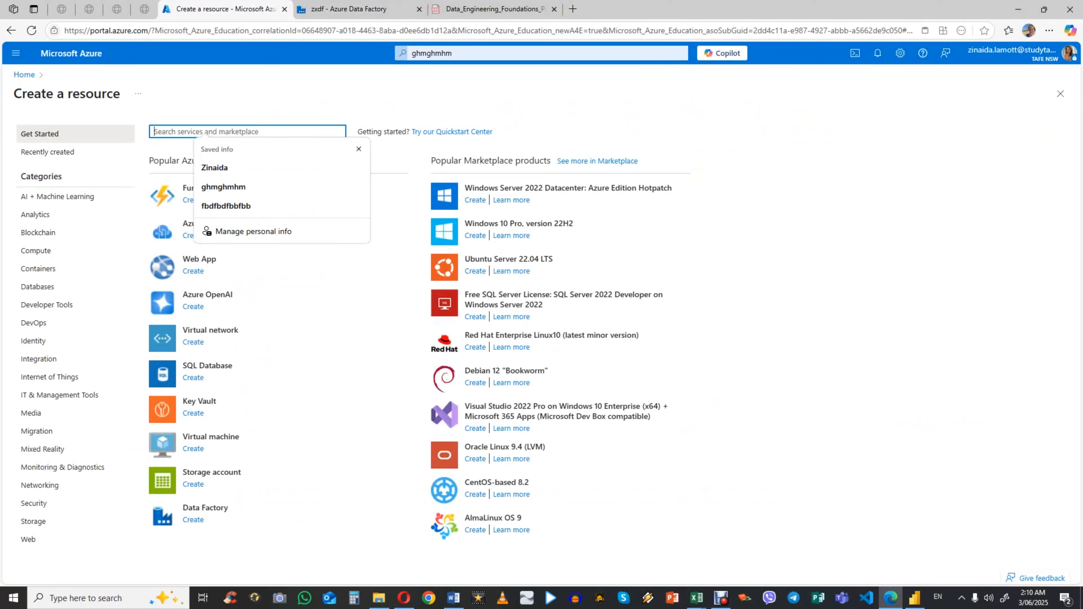
pyautogui.write('resource')
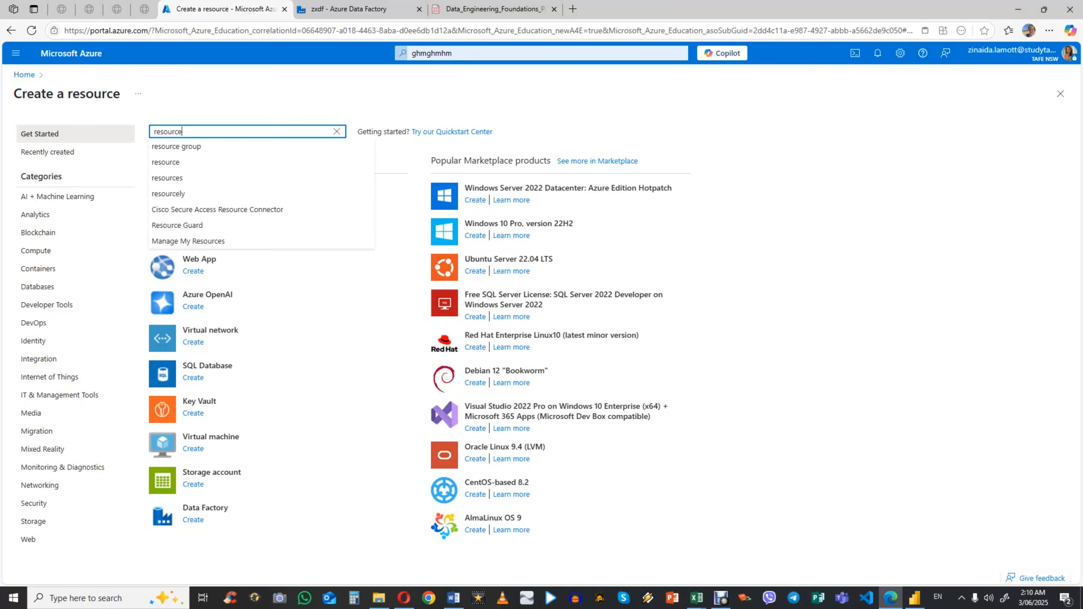
pyautogui.press('Down')
pyautogui.press('Return')
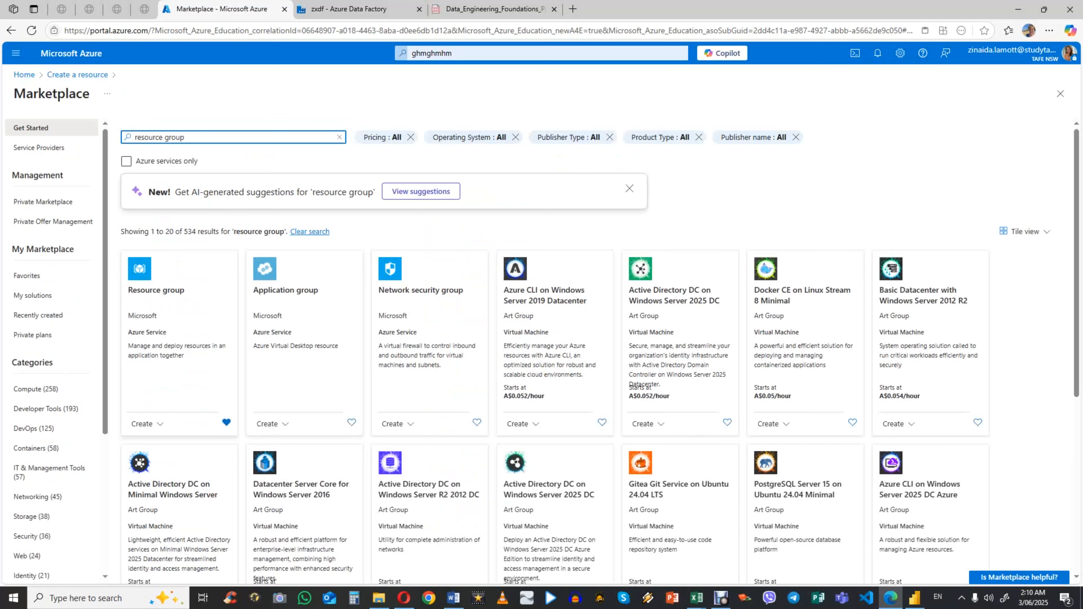
pyautogui.click(156, 291)
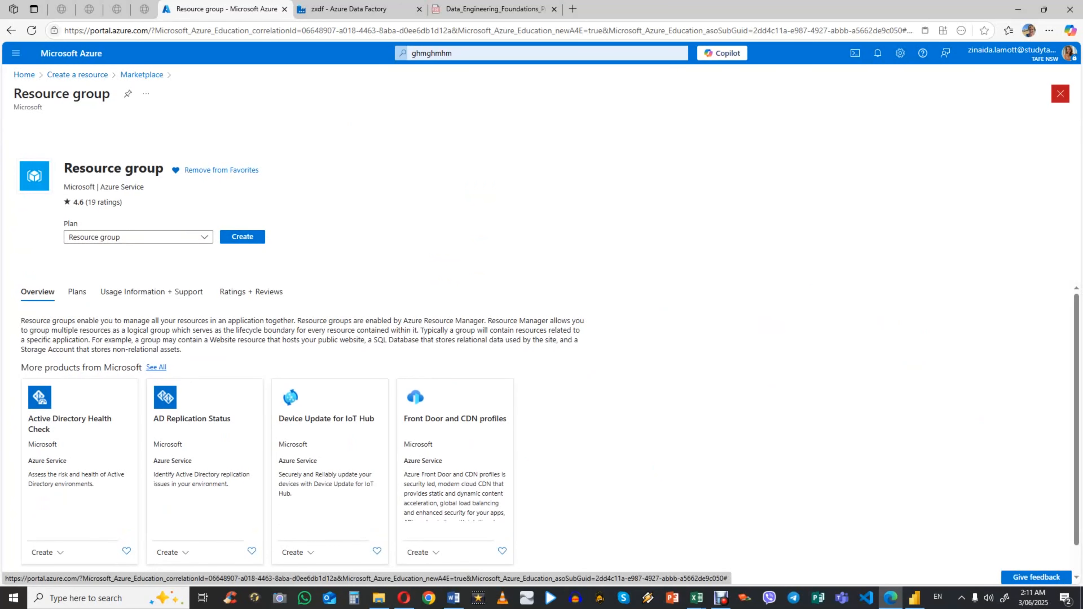
pyautogui.click(1060, 93)
pyautogui.click(24, 74)
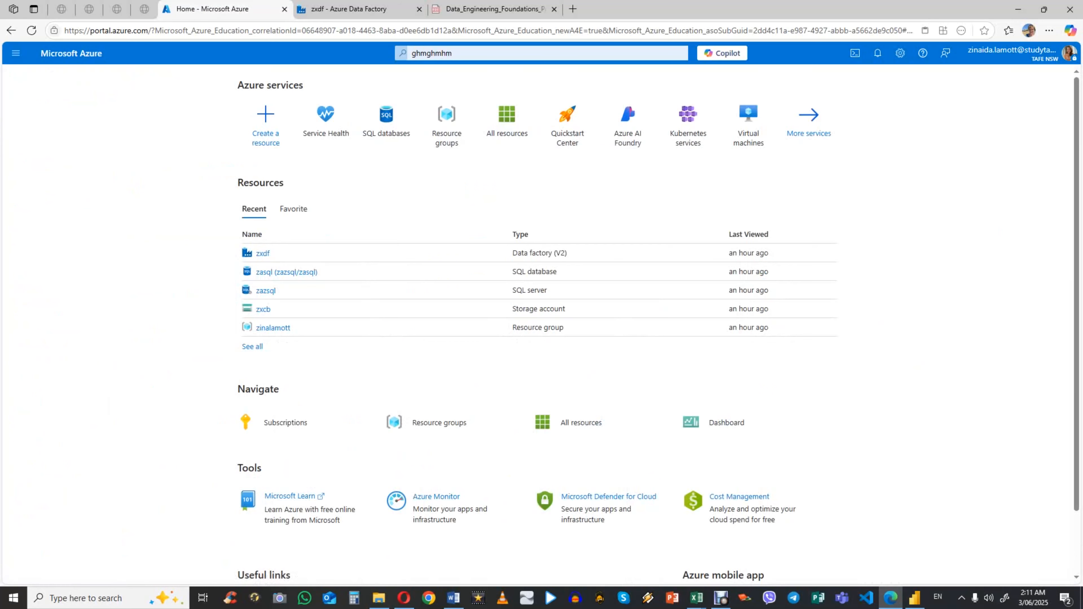
# Step: From the recent resource group, limit the Marketplace to Azure services only and open the creation form for a storage account
pyautogui.click(273, 328)
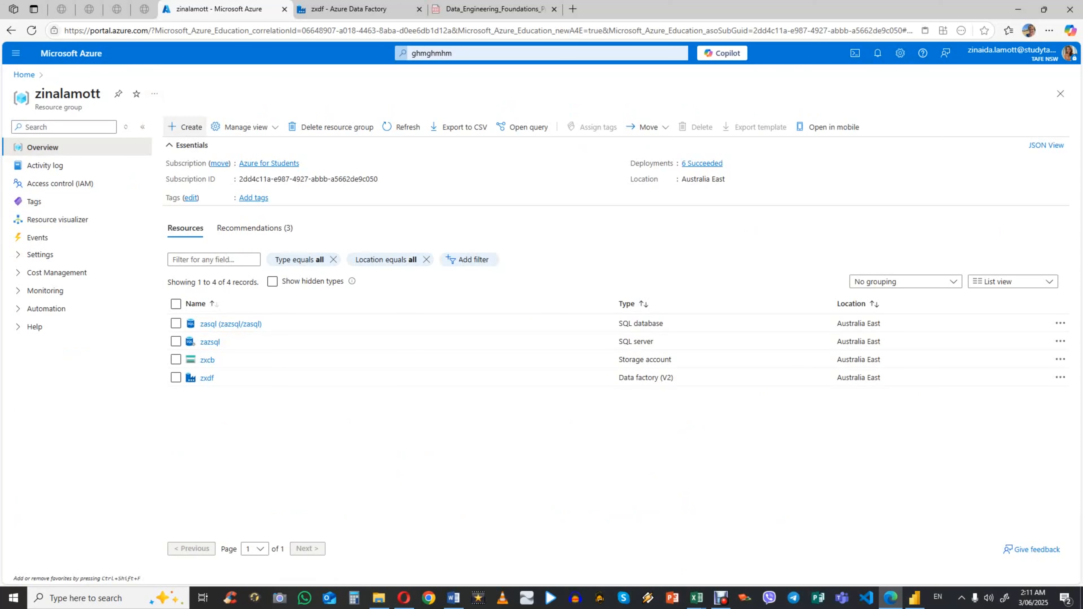
pyautogui.click(184, 126)
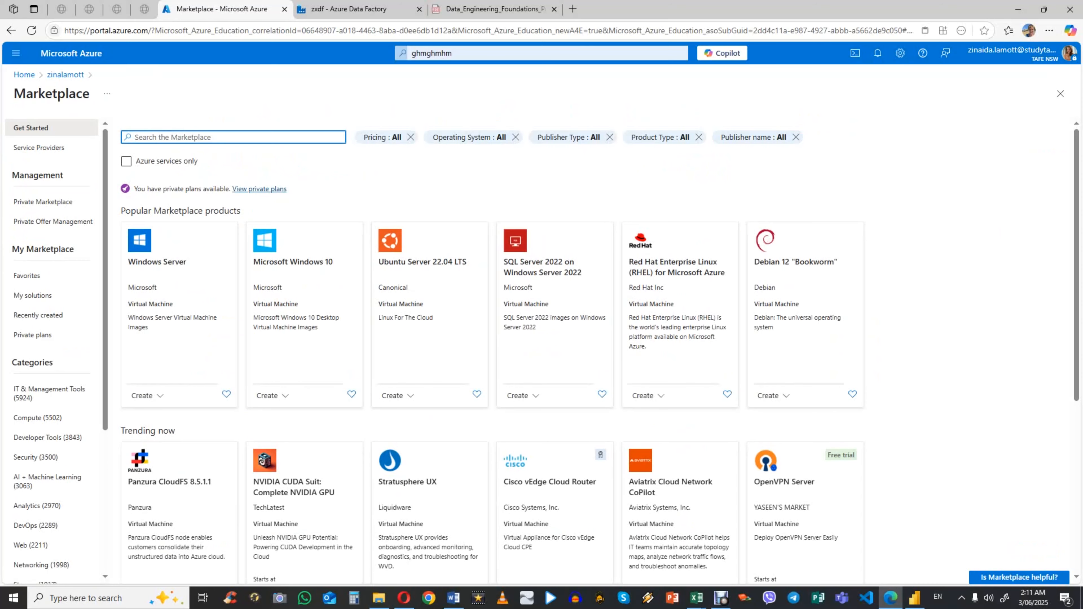
pyautogui.click(126, 161)
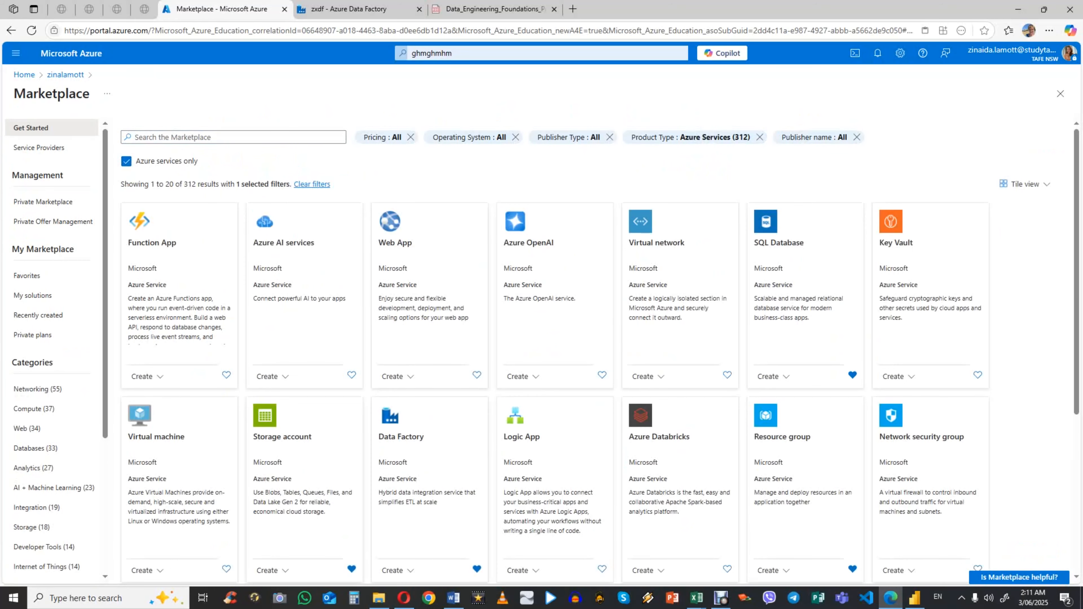
pyautogui.click(282, 436)
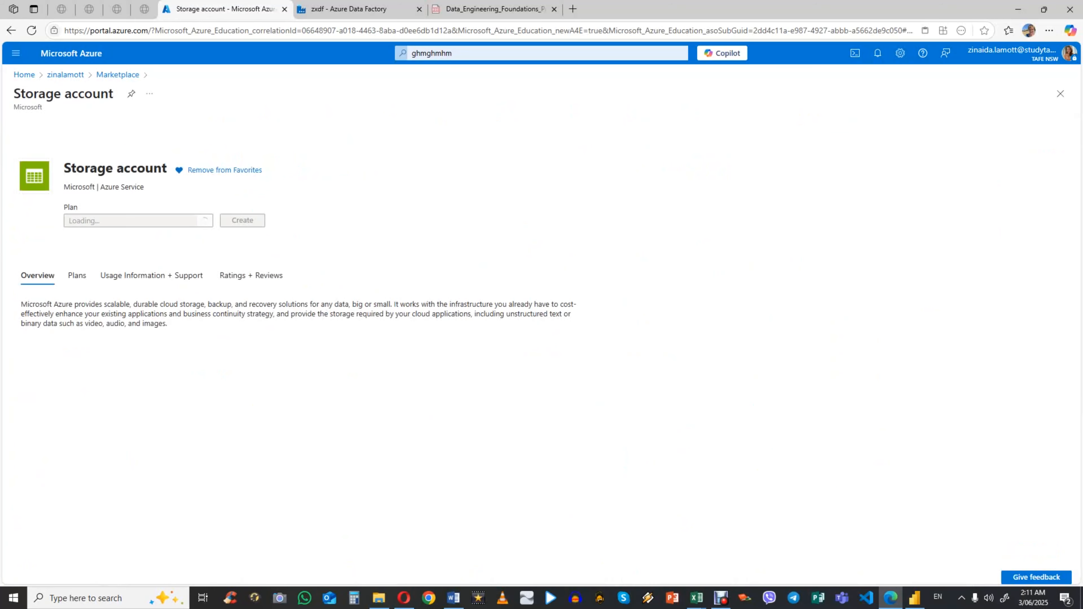
pyautogui.click(242, 236)
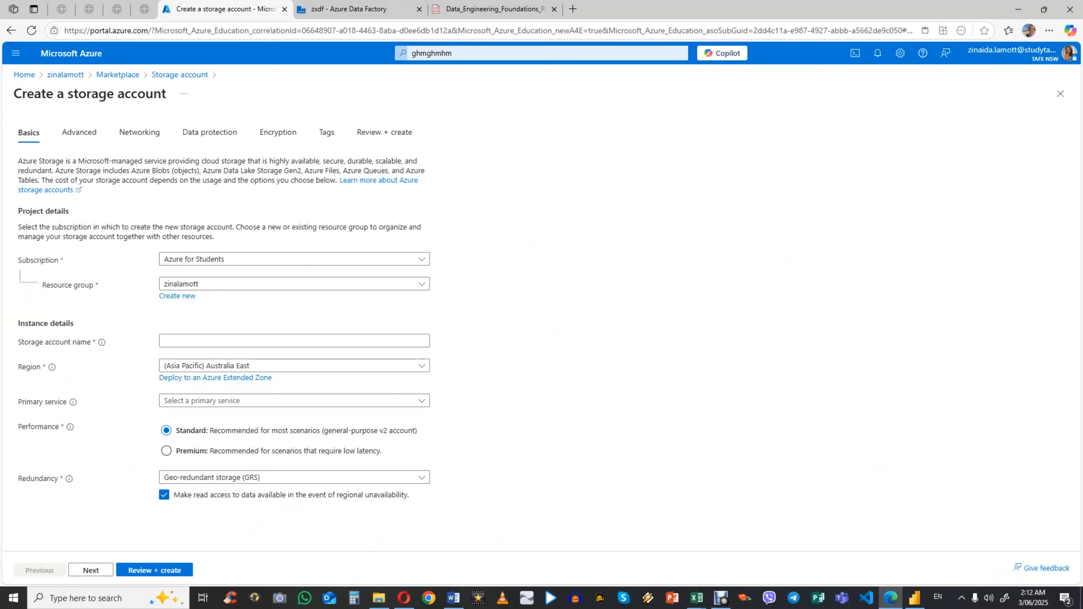
# Step: View the networking options of the new storage account, close the form without creating it, and return to the resource group
pyautogui.click(139, 132)
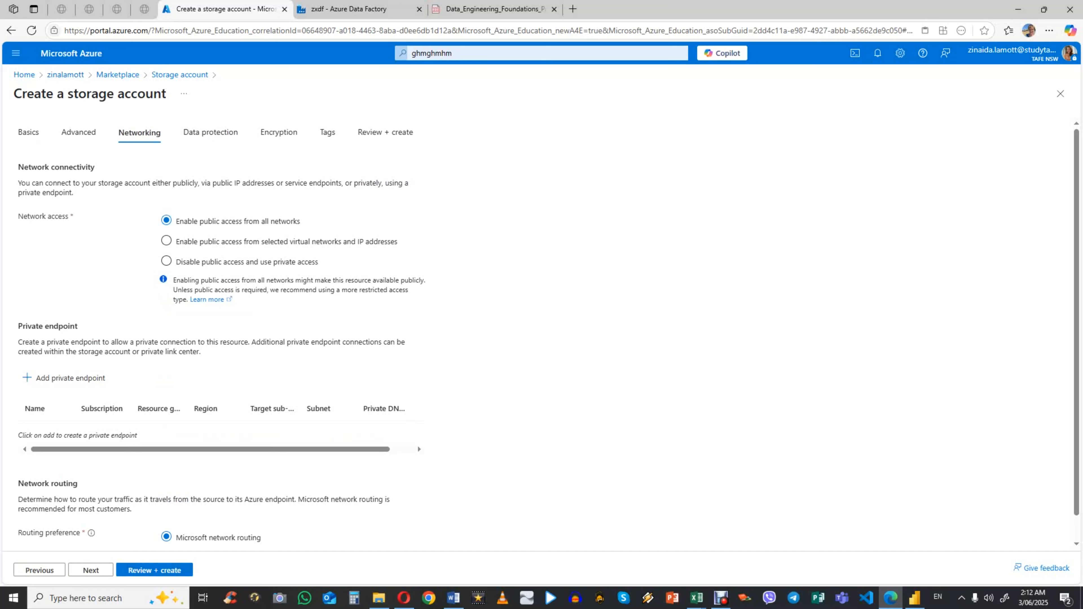
pyautogui.click(1060, 93)
pyautogui.click(1061, 94)
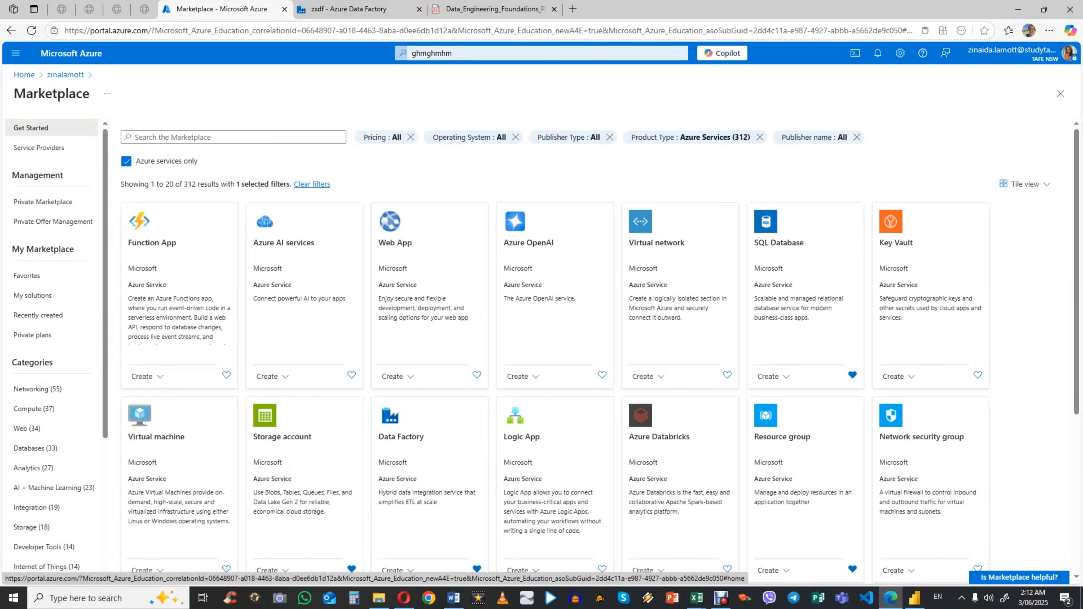
pyautogui.click(65, 74)
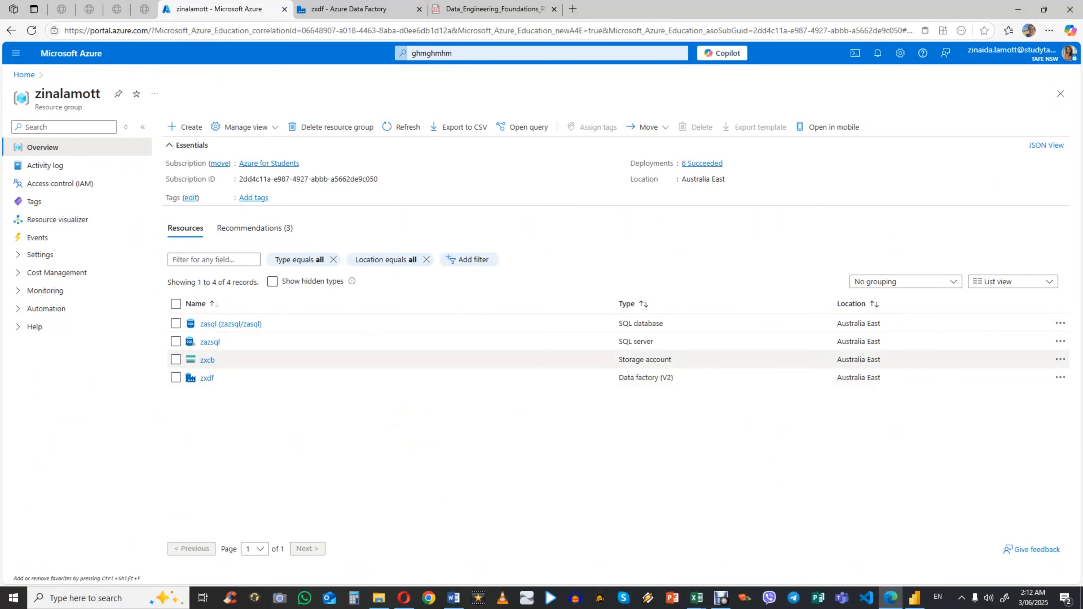
# Step: Show the containers of the zxcb storage account, view and dismiss the new container form, and open the zsdc container
pyautogui.click(193, 360)
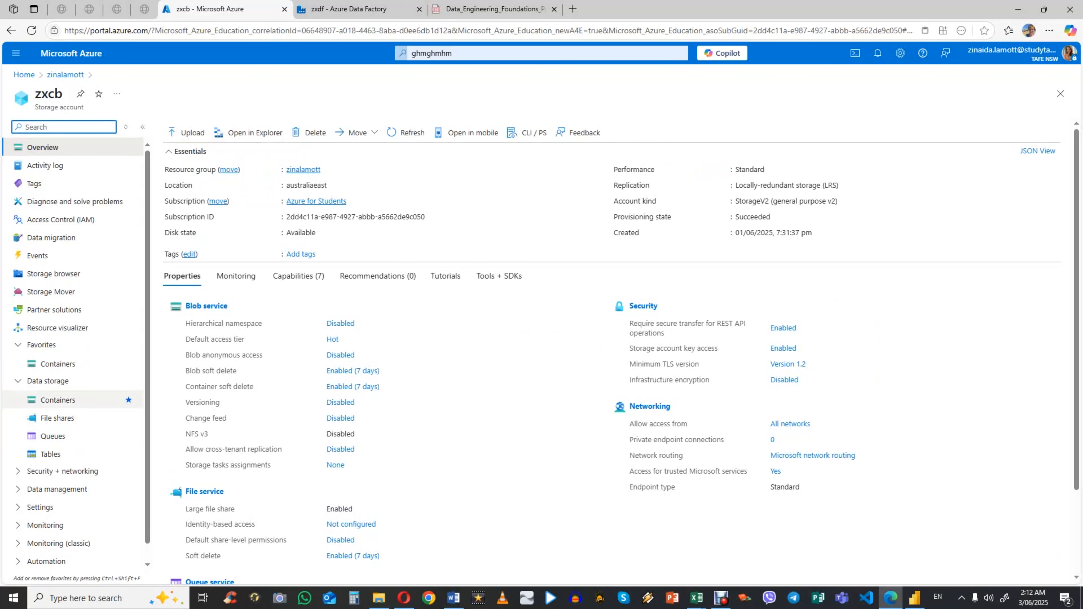
pyautogui.click(58, 399)
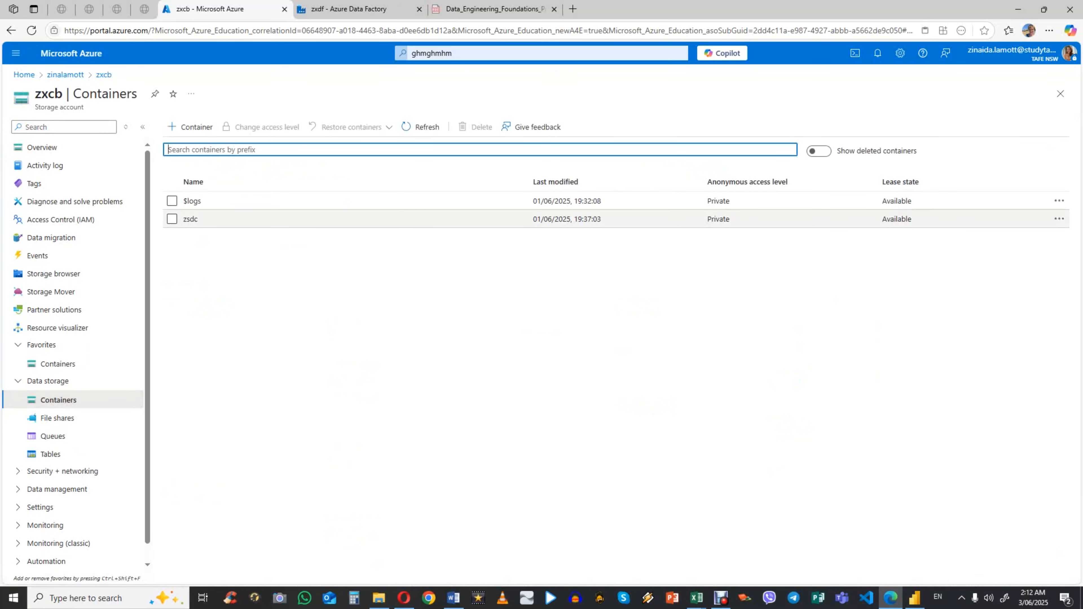
pyautogui.click(190, 127)
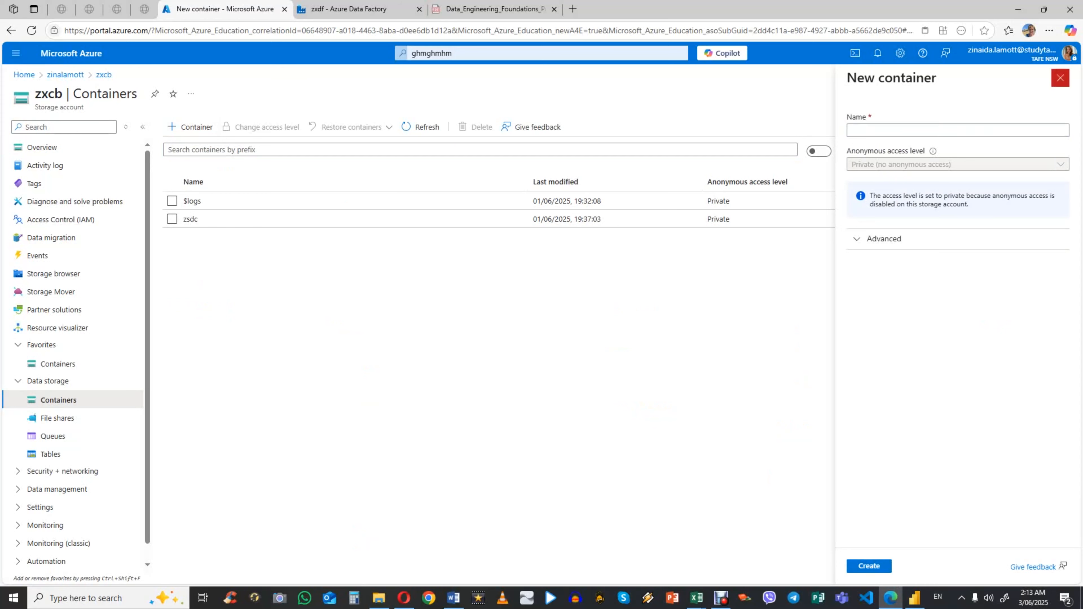
pyautogui.click(1060, 78)
pyautogui.click(190, 219)
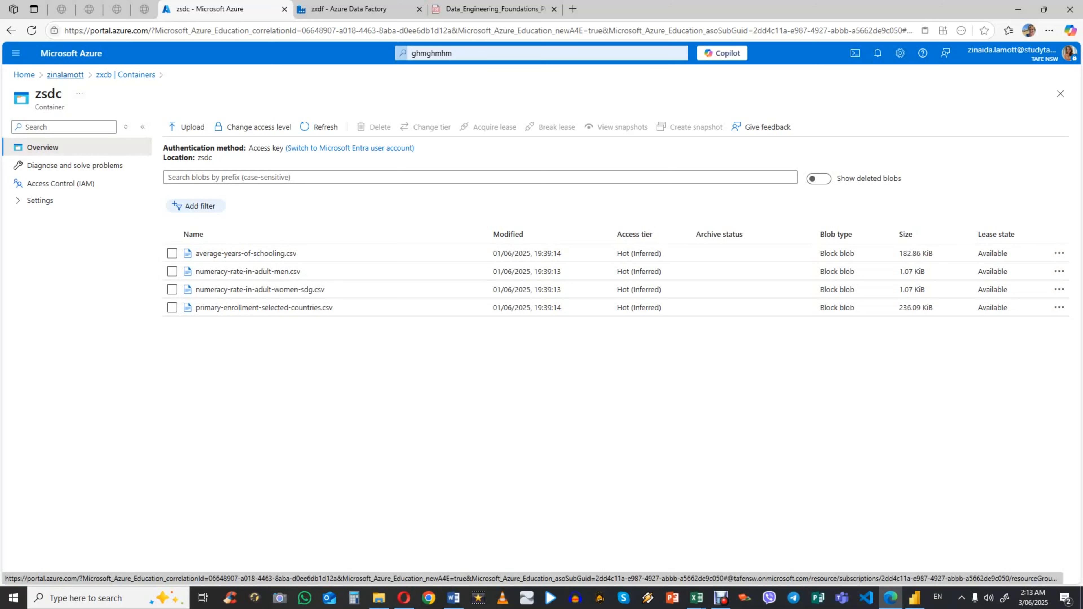
# Step: From the resource group, begin adding another resource and search the Marketplace for "sql server"
pyautogui.click(65, 75)
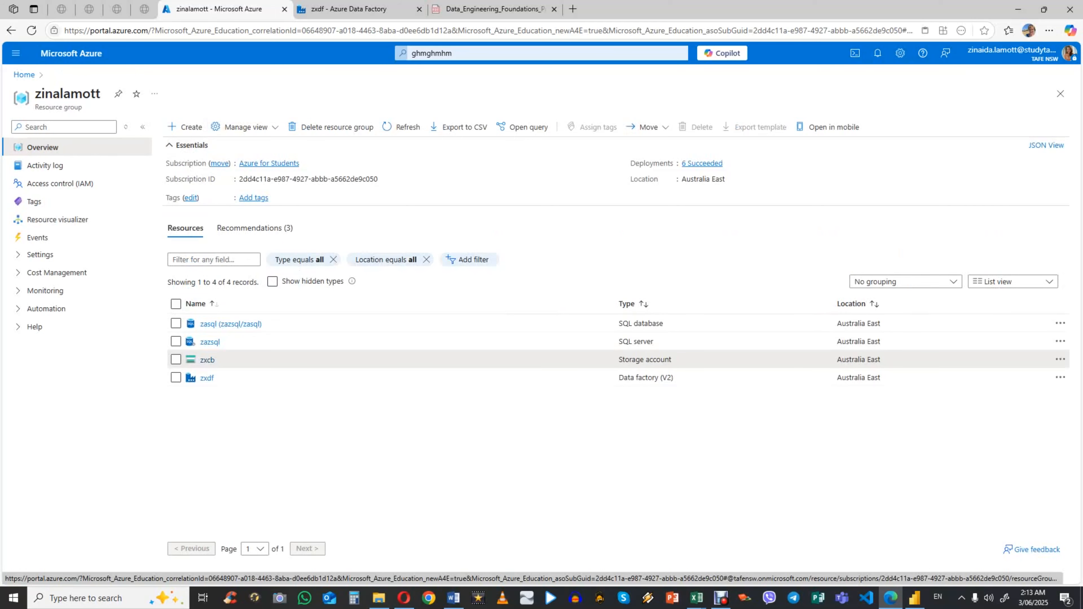
pyautogui.click(185, 127)
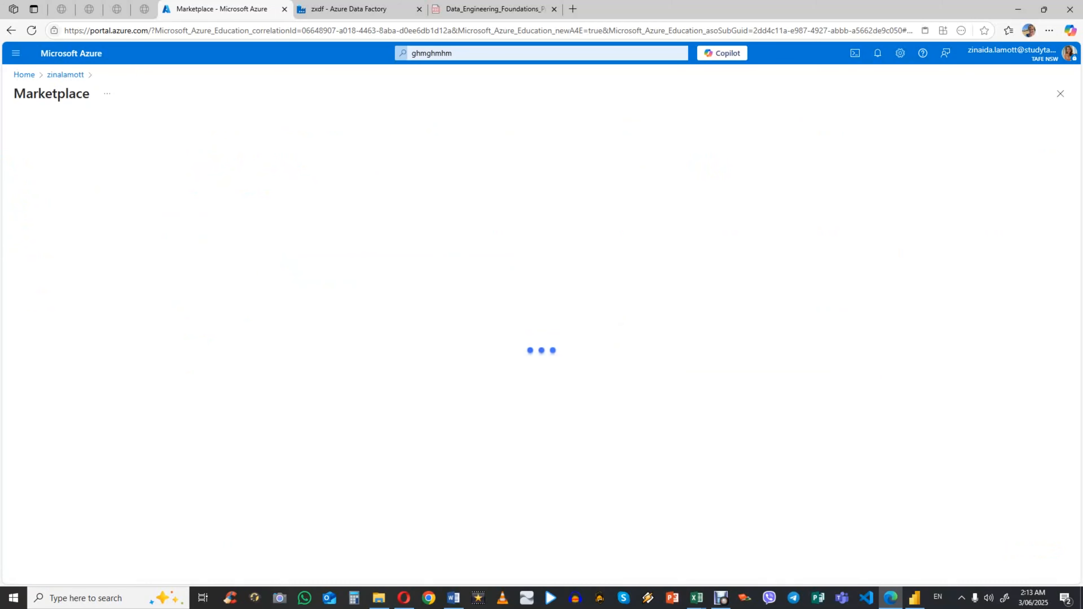
pyautogui.click(126, 161)
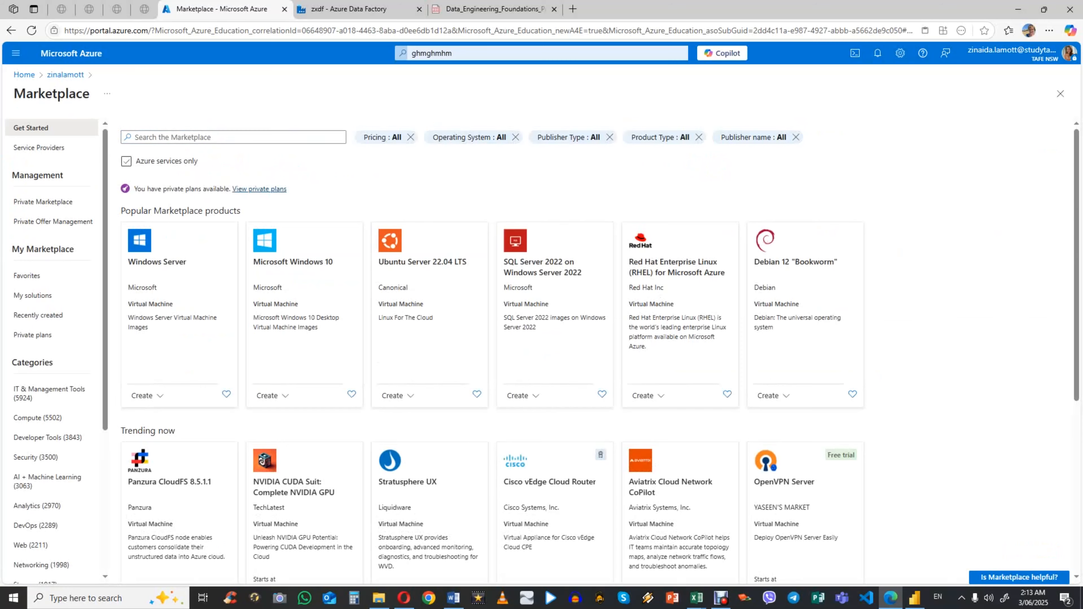
pyautogui.click(233, 137)
pyautogui.write('sql serv')
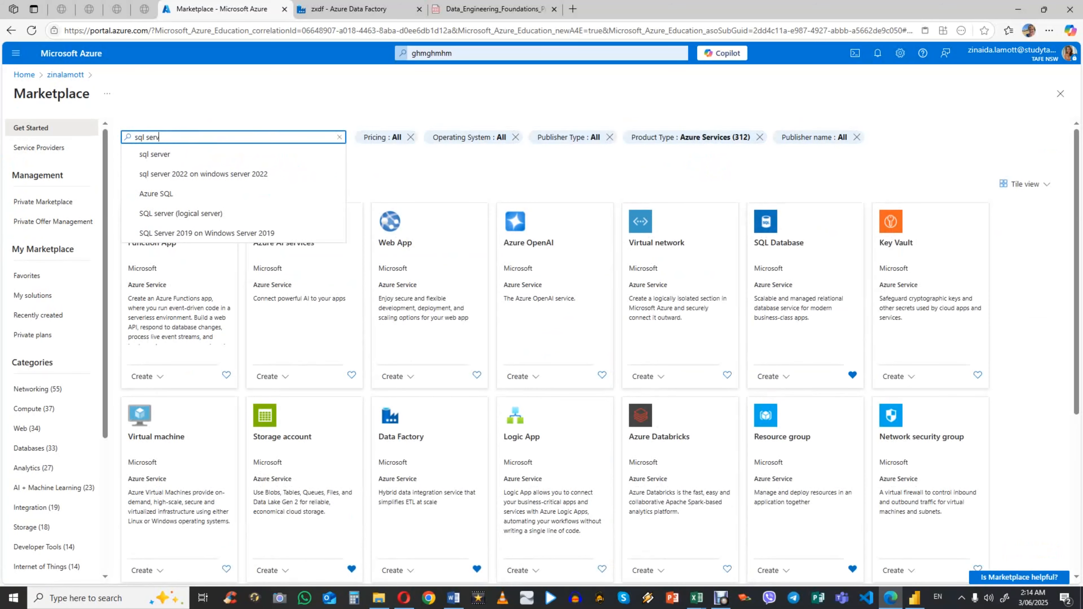
pyautogui.write('er')
pyautogui.press('Down')
pyautogui.press('Return')
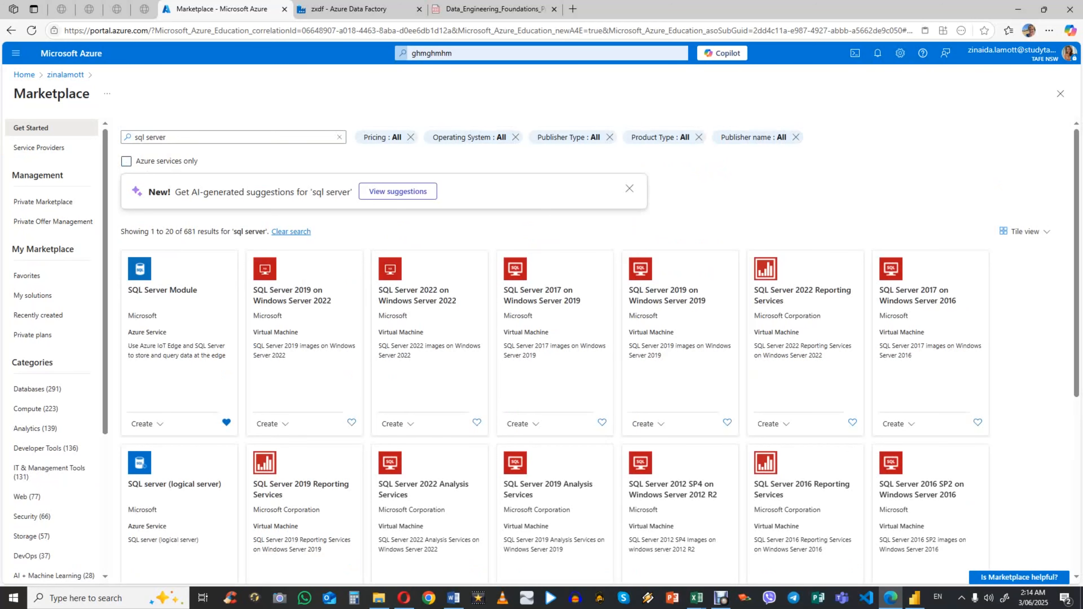
# Step: Try to create a resource from the SQL Server Module offering and go back to the resource group
pyautogui.click(171, 291)
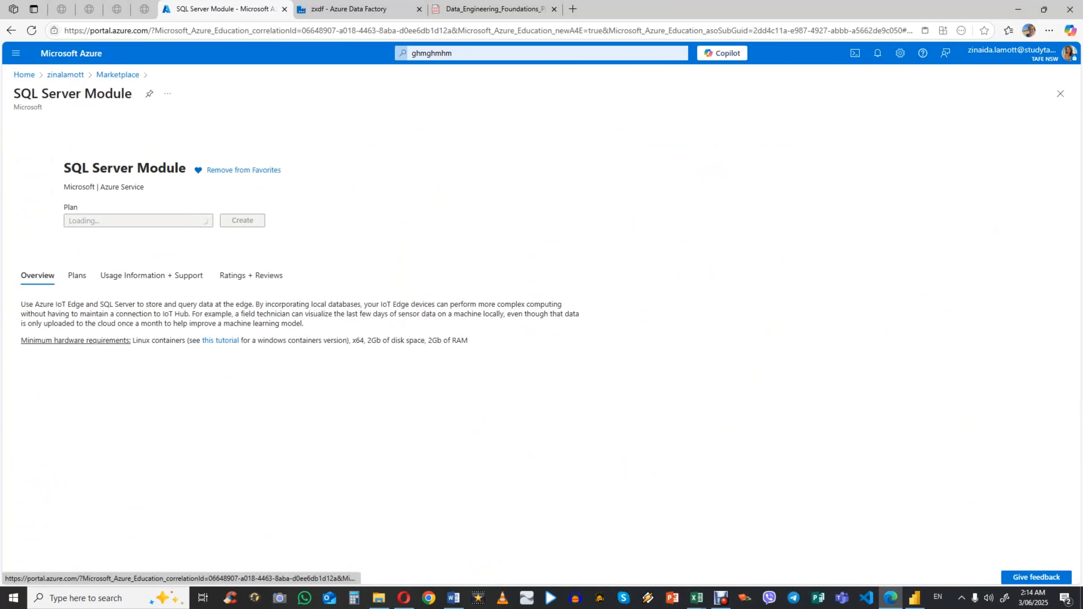
pyautogui.click(252, 237)
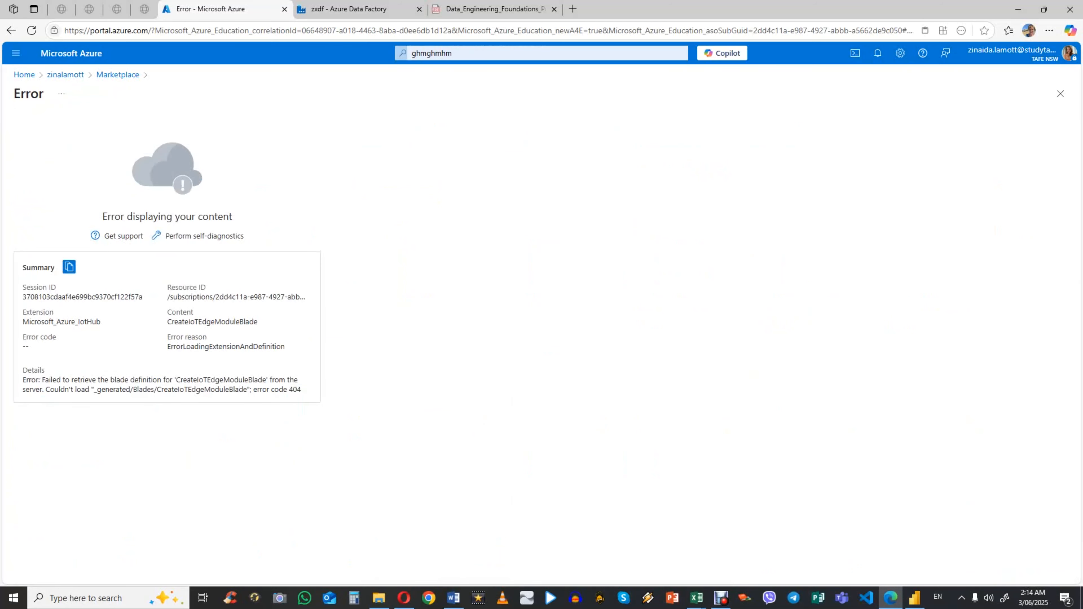
pyautogui.click(1060, 94)
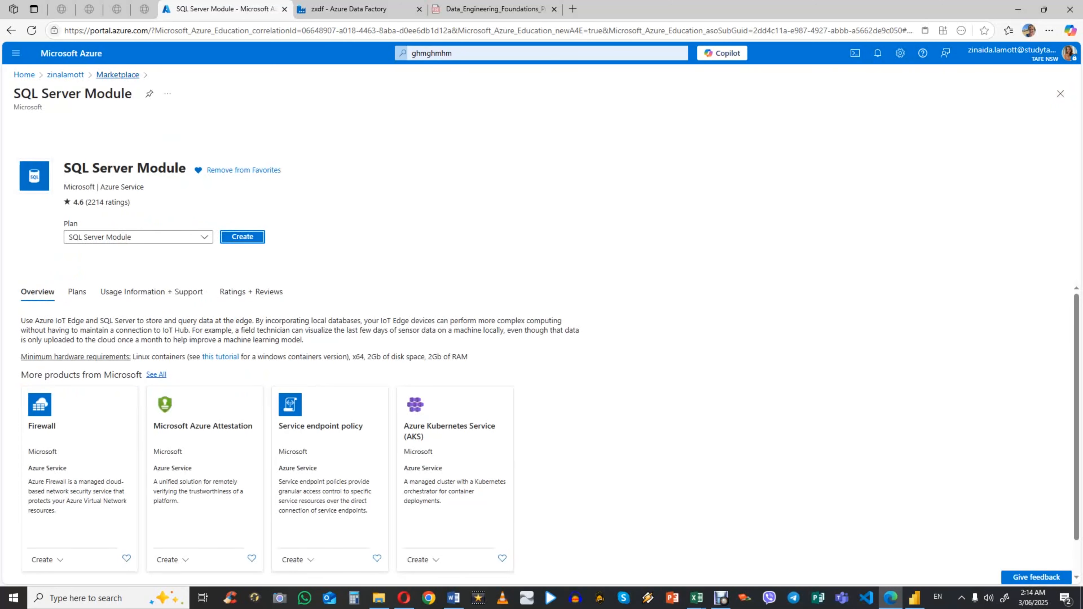
pyautogui.click(65, 75)
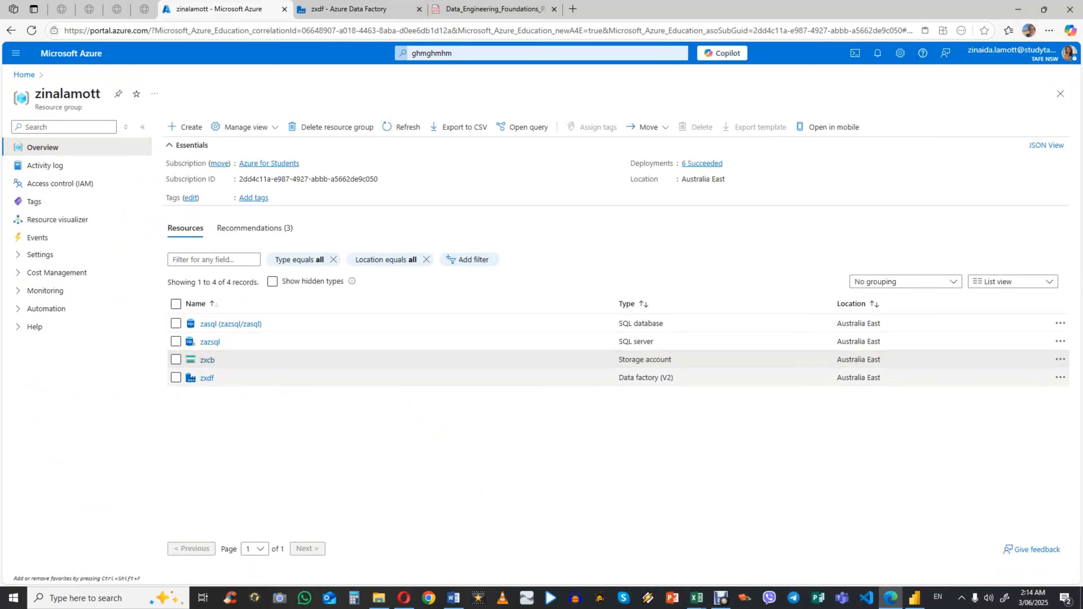
# Step: Open the zazsql SQL server, go to its zasql database, and sign in to the database's query editor
pyautogui.click(210, 342)
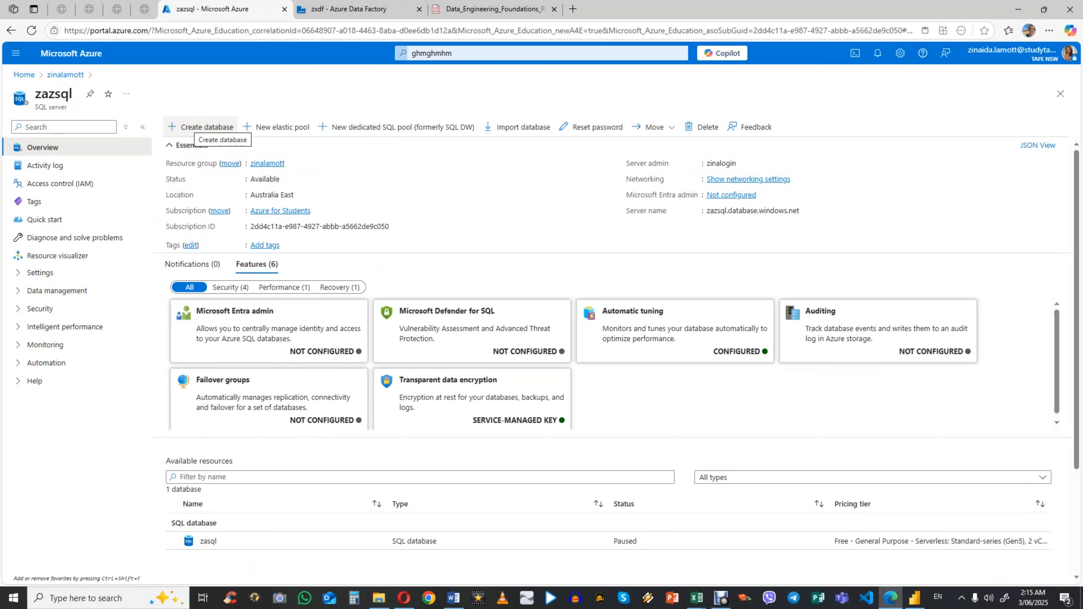
pyautogui.scroll(-2, 614, 341)
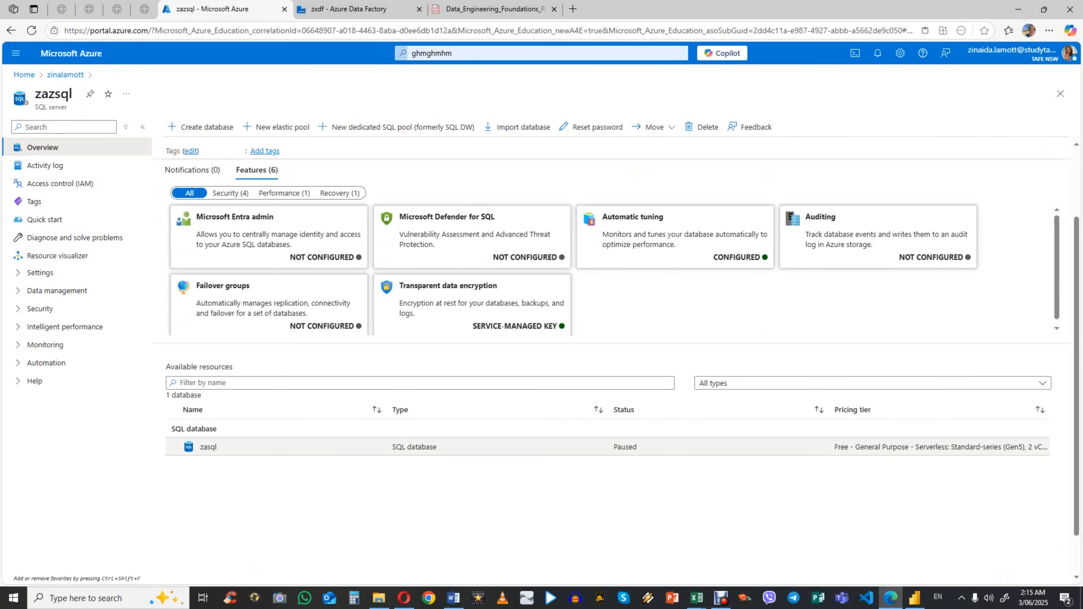
pyautogui.click(208, 447)
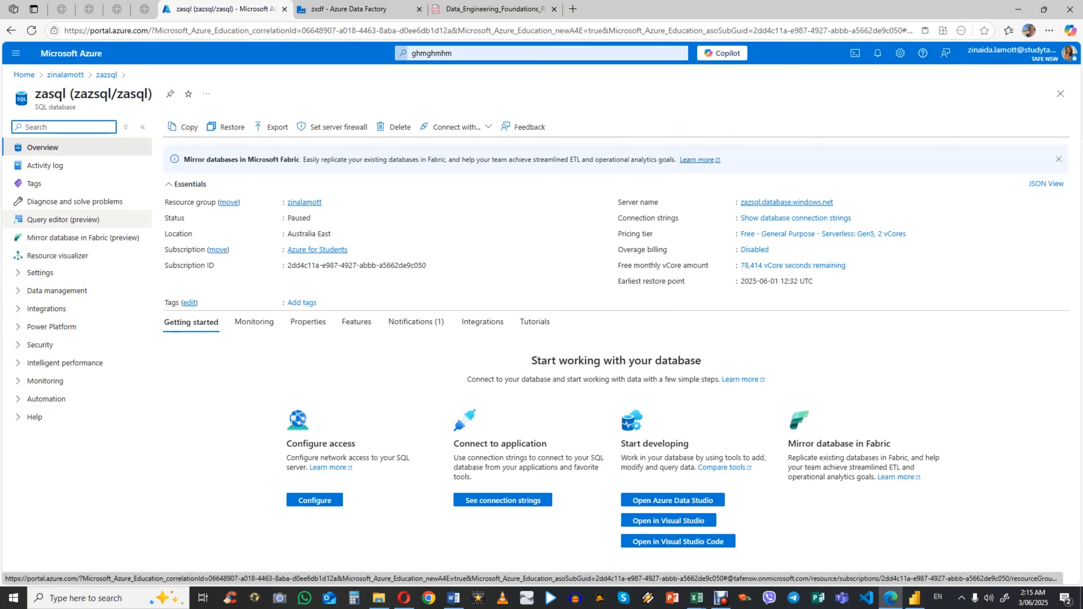
pyautogui.click(63, 219)
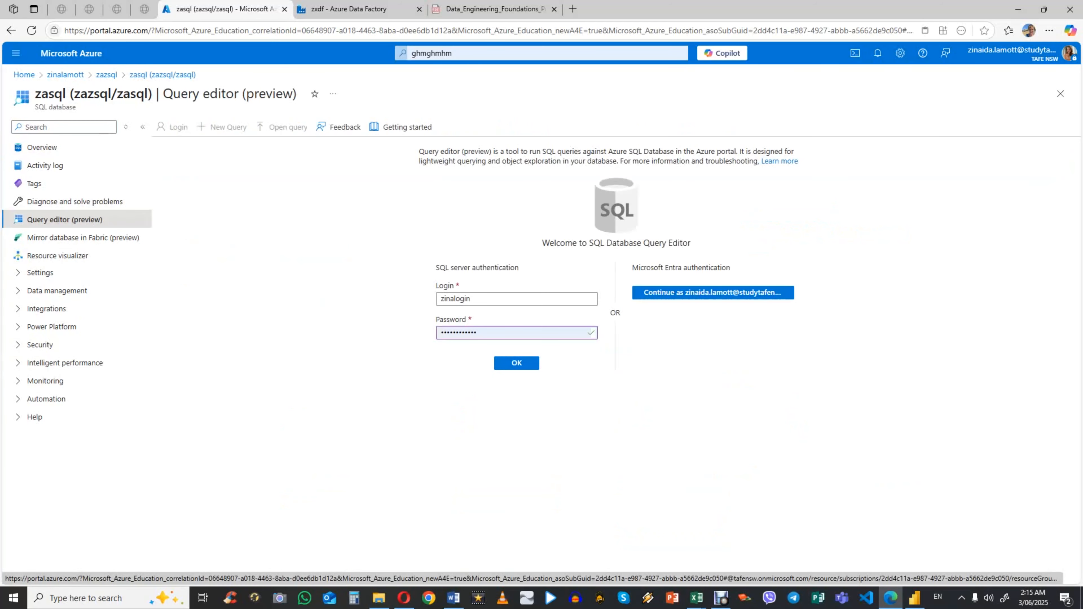
pyautogui.press('Return')
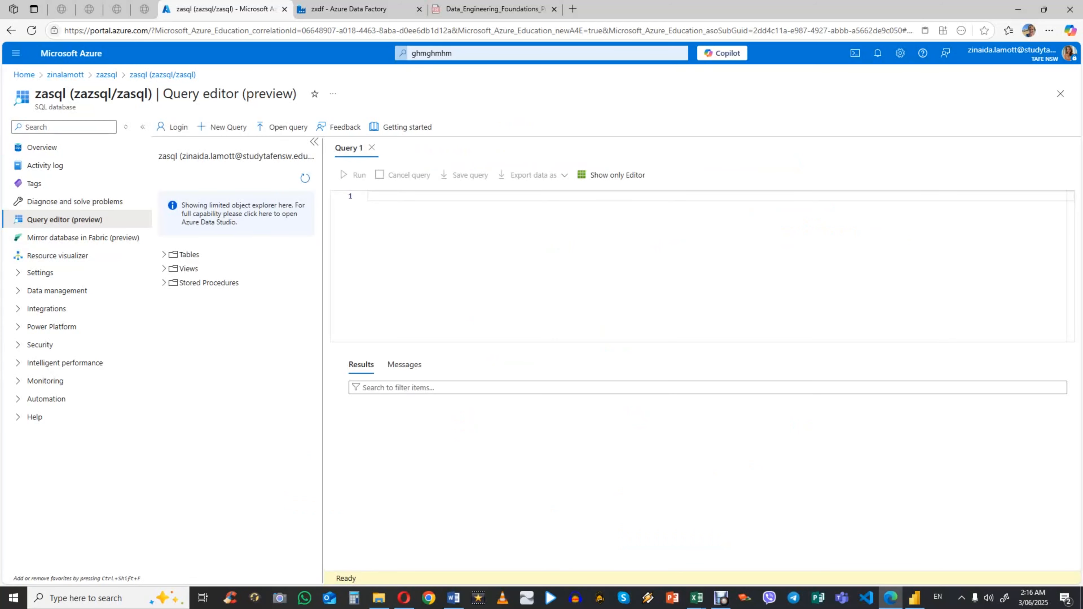
# Step: Expand the Tables folder and show the columns of all six dimension and fact tables, from dbo.DimLocation to dbo.FactPrimaryEnrollment
pyautogui.click(164, 255)
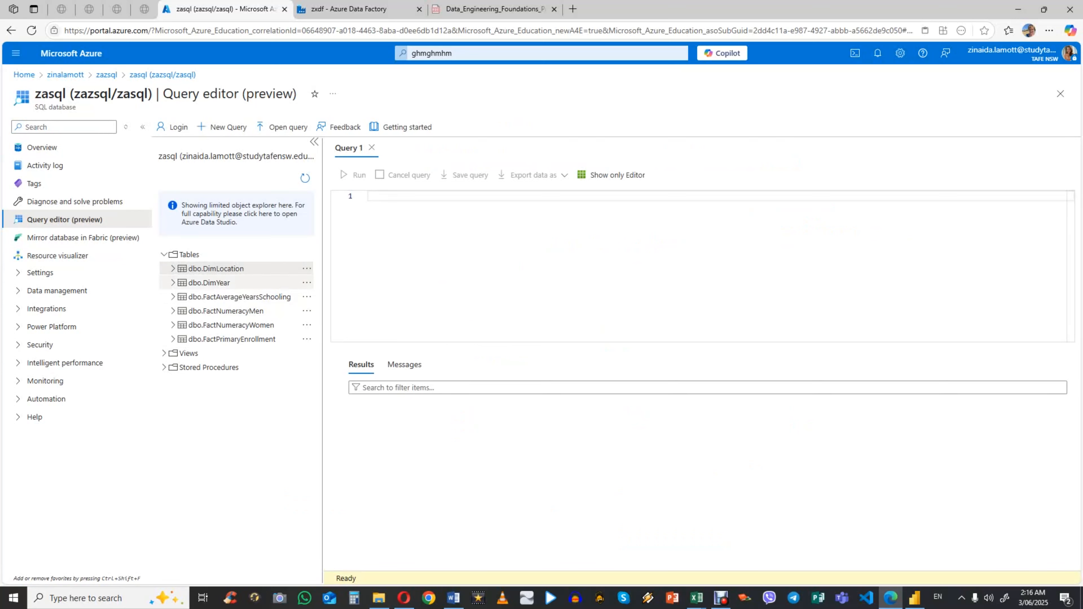
pyautogui.click(173, 339)
pyautogui.click(172, 325)
pyautogui.click(173, 311)
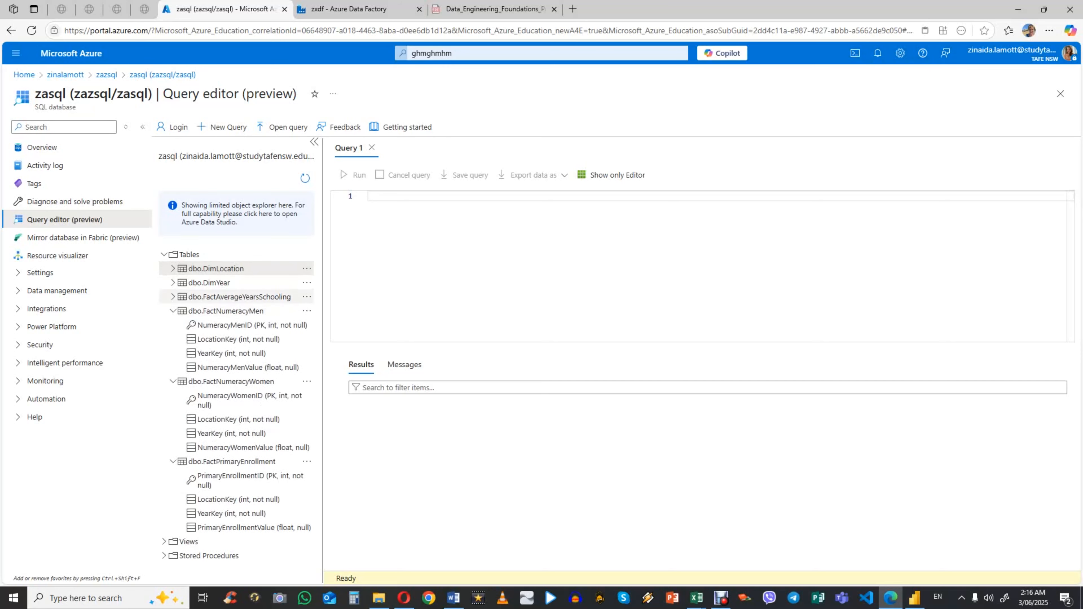
pyautogui.click(173, 297)
pyautogui.click(172, 283)
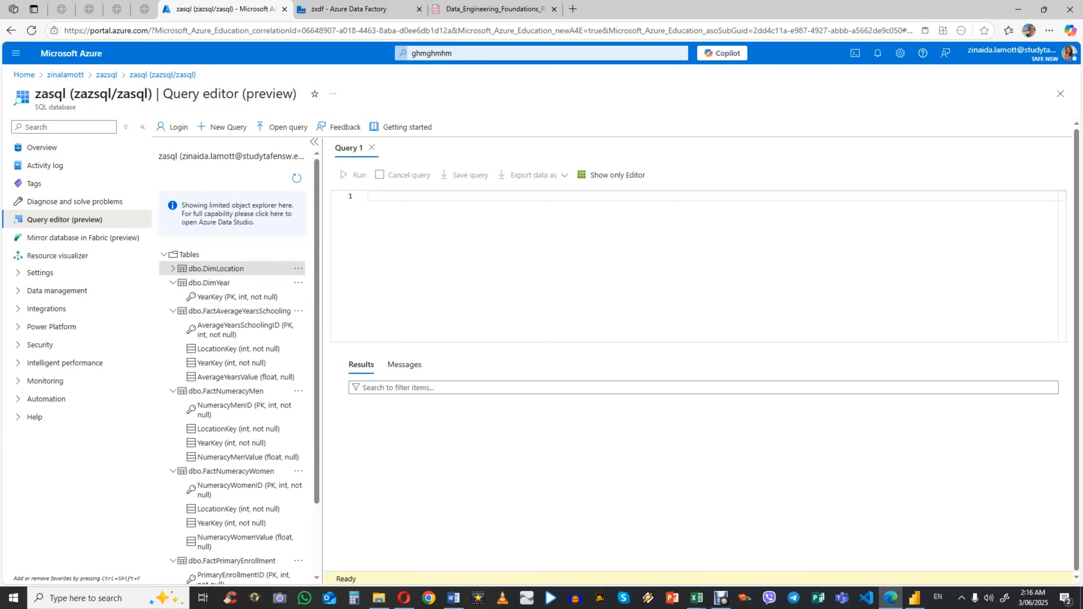
pyautogui.click(172, 268)
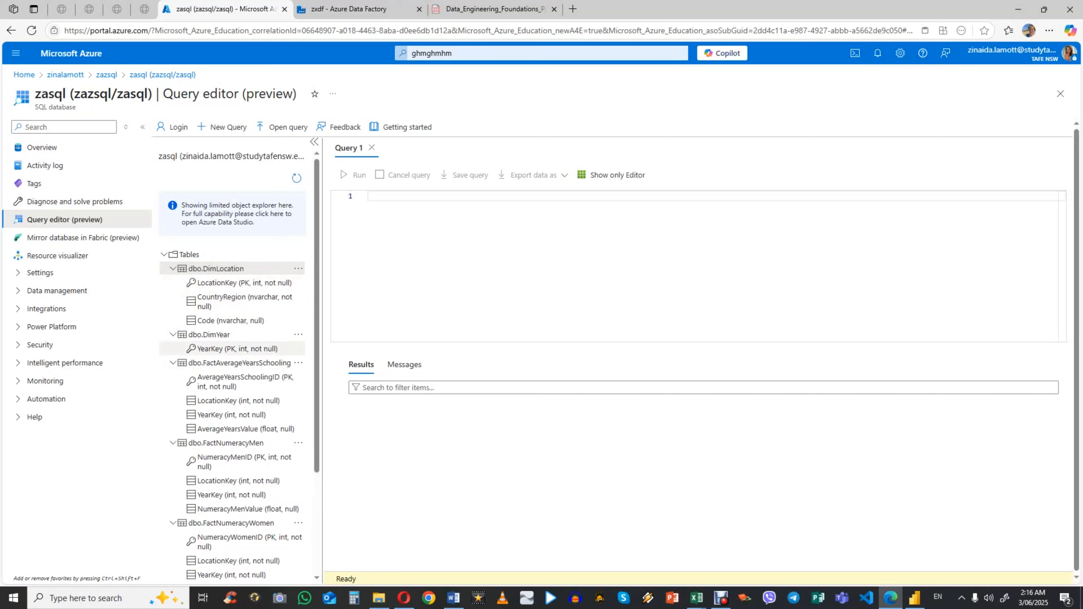
pyautogui.scroll(-3, 233, 362)
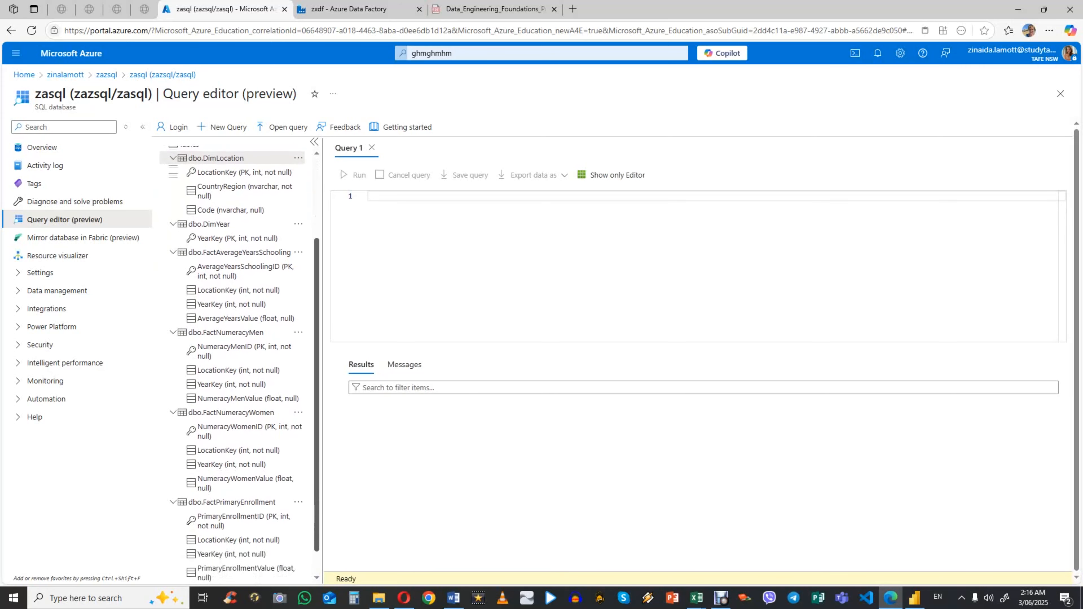
# Step: Switch to Power BI Desktop to view the table relationship diagram, and return to the browser to review the columns of the SQL tables
pyautogui.click(914, 598)
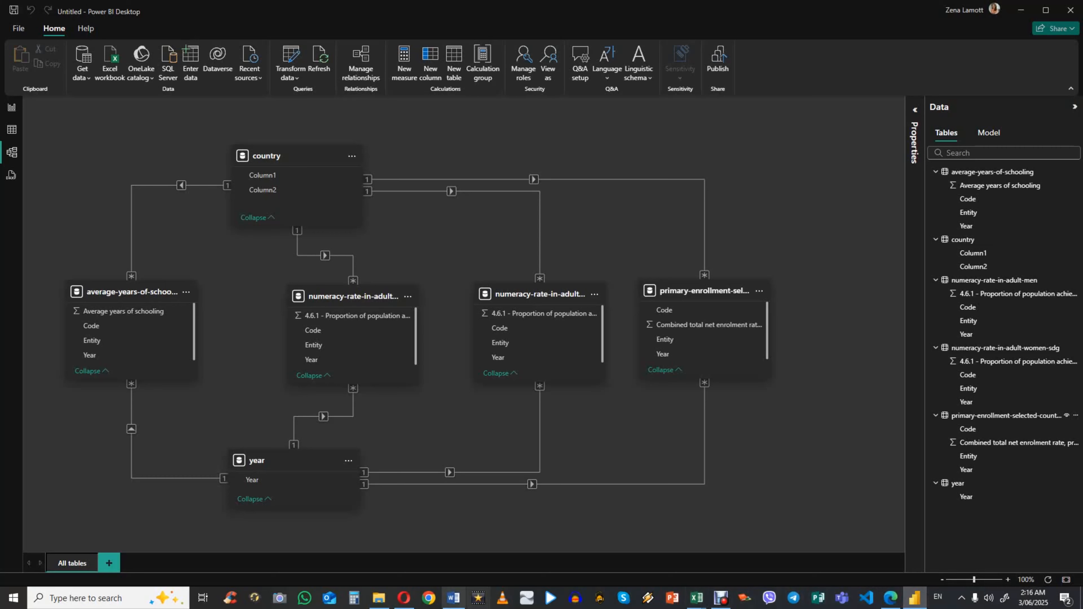
pyautogui.click(890, 597)
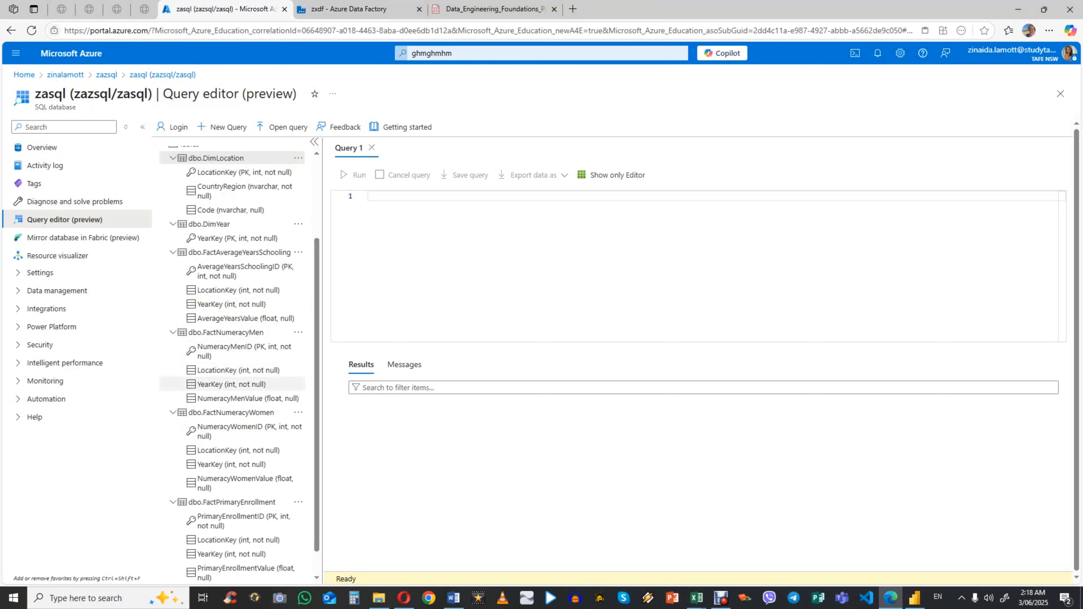
pyautogui.scroll(-1, 232, 383)
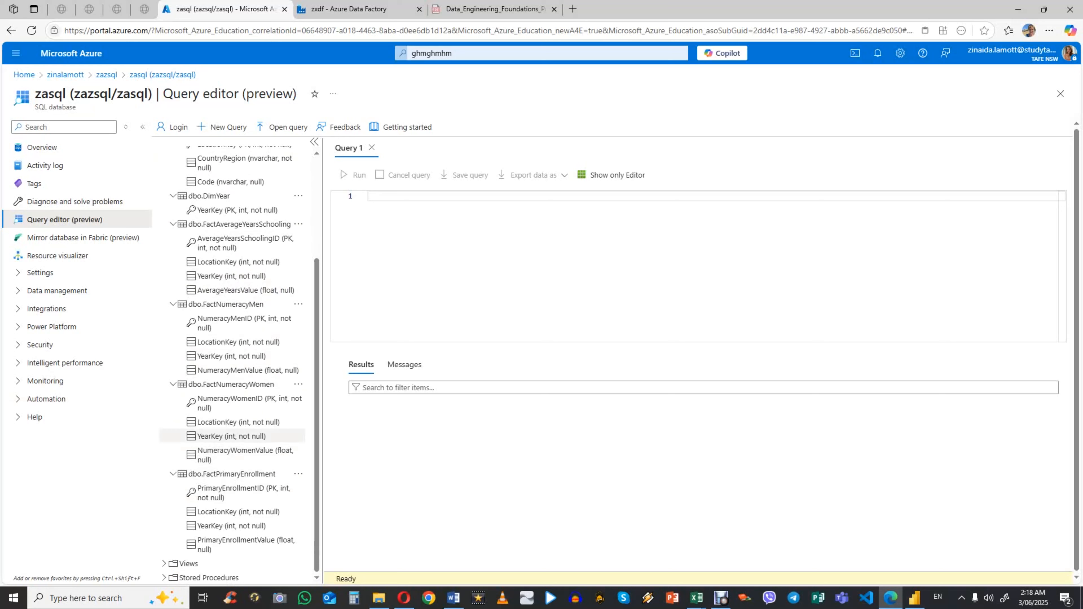
pyautogui.scroll(3, 234, 257)
pyautogui.scroll(-3, 232, 299)
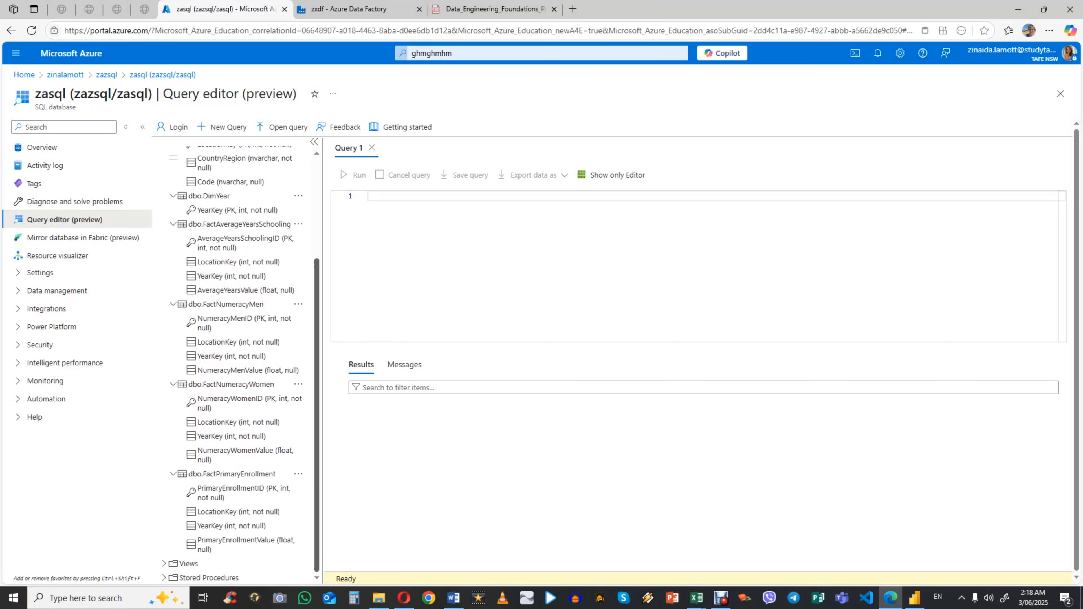
pyautogui.scroll(4, 232, 299)
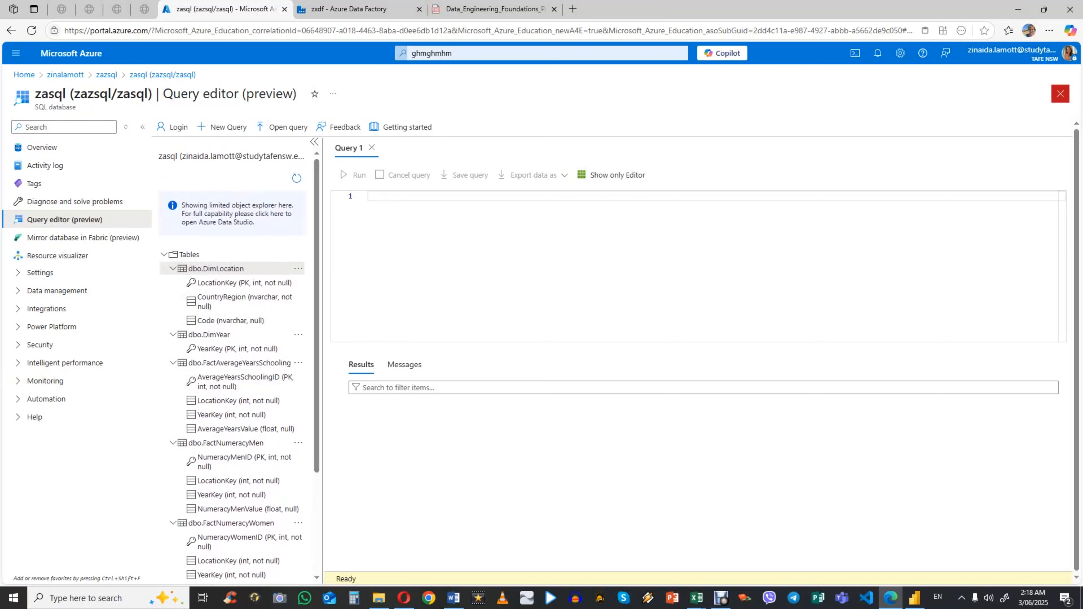
# Step: Close the query editor, discarding unsaved edits, and return to the resource group
pyautogui.click(1060, 93)
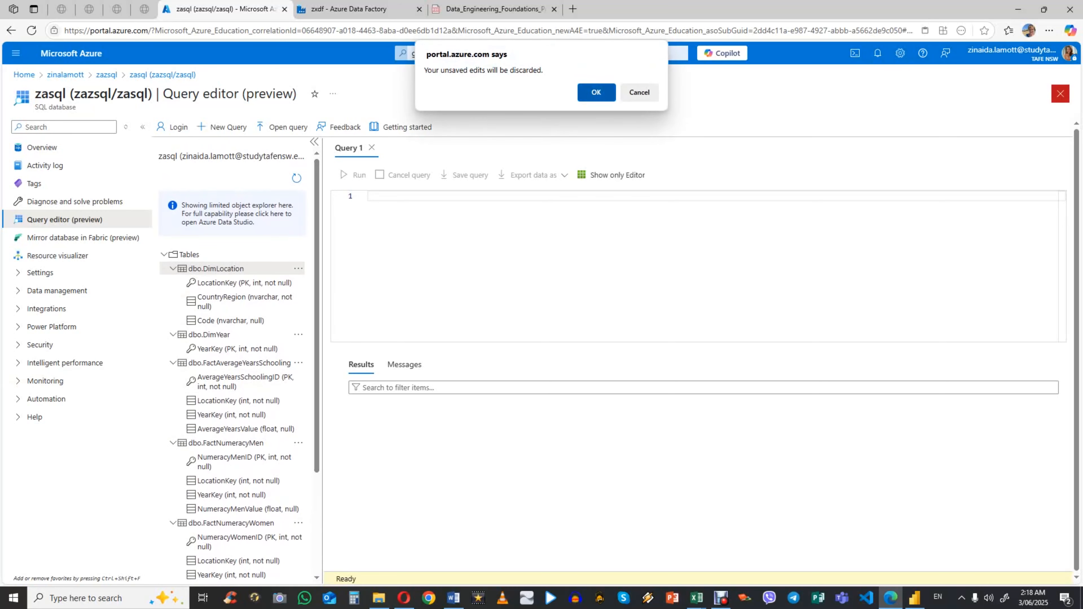
pyautogui.press('Return')
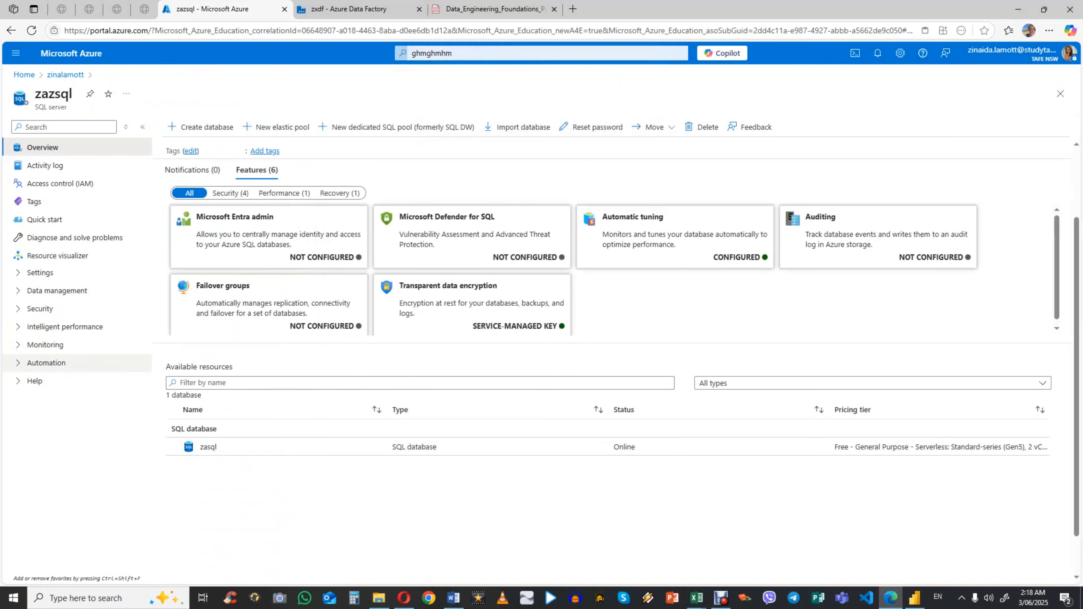
pyautogui.click(65, 74)
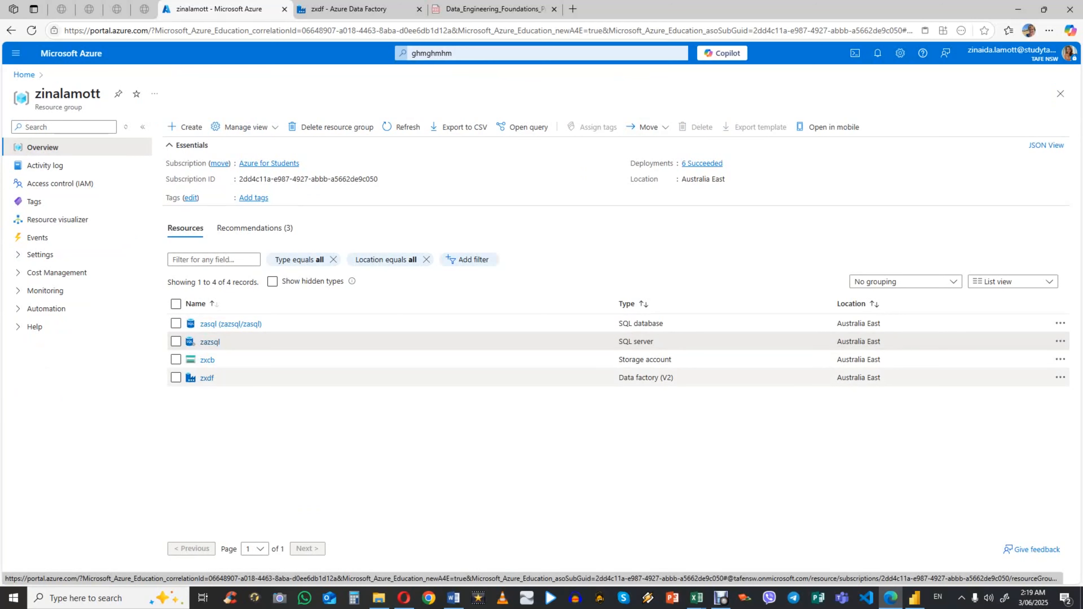
# Step: Limit the Marketplace to Azure services only, view the Data Factory creation form, and return to the resource group without creating it
pyautogui.click(184, 127)
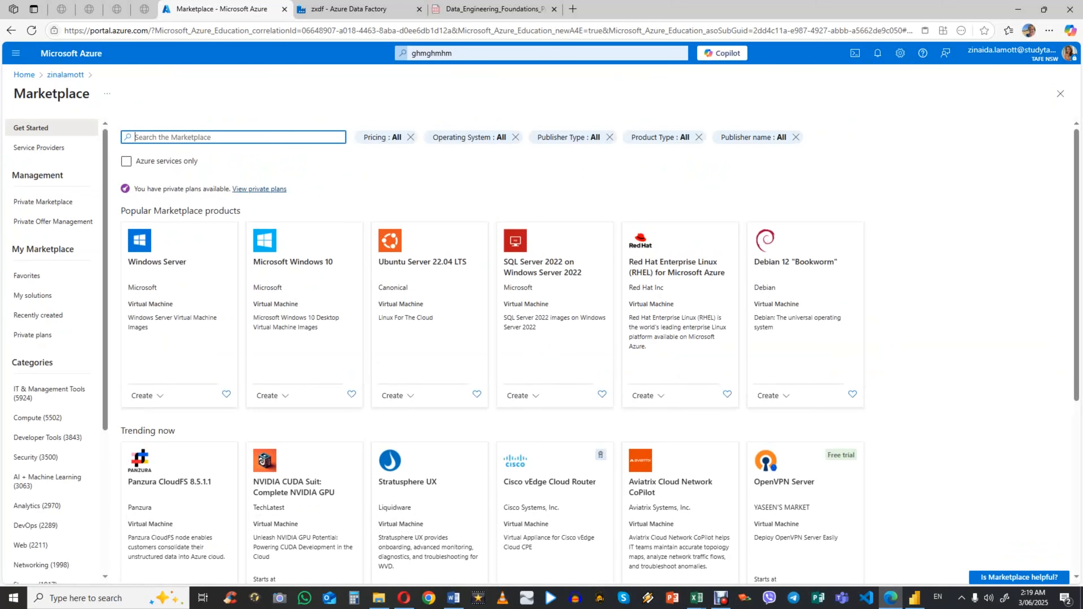
pyautogui.click(126, 161)
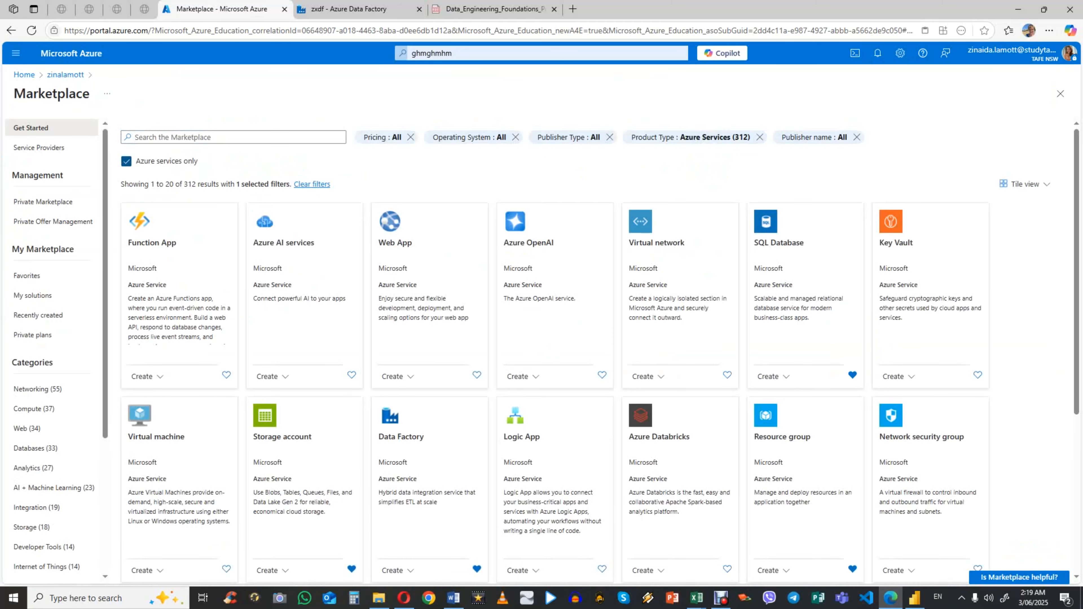
pyautogui.click(400, 436)
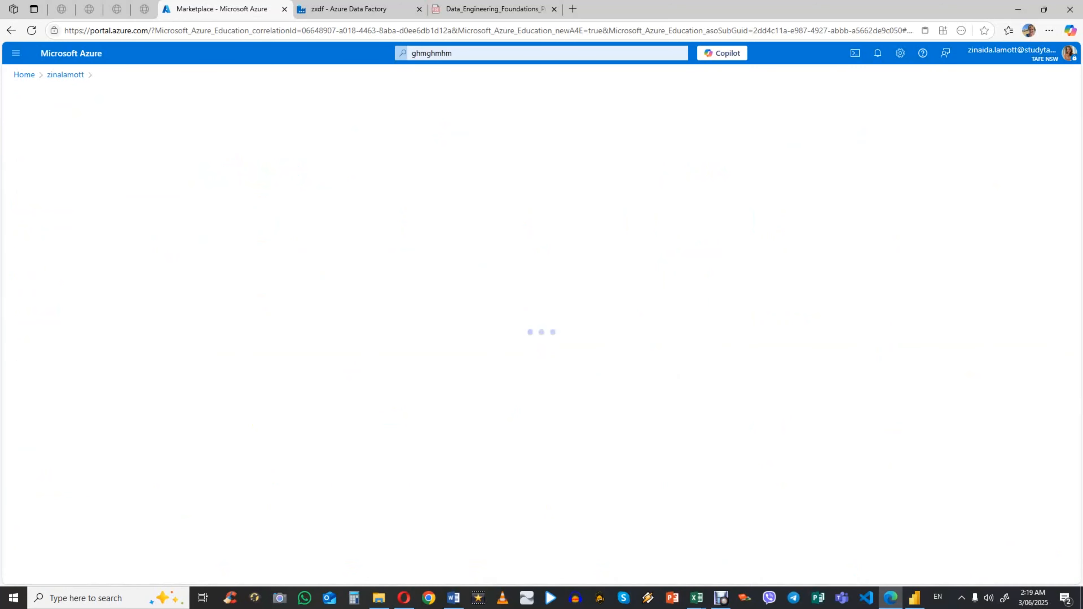
pyautogui.click(249, 238)
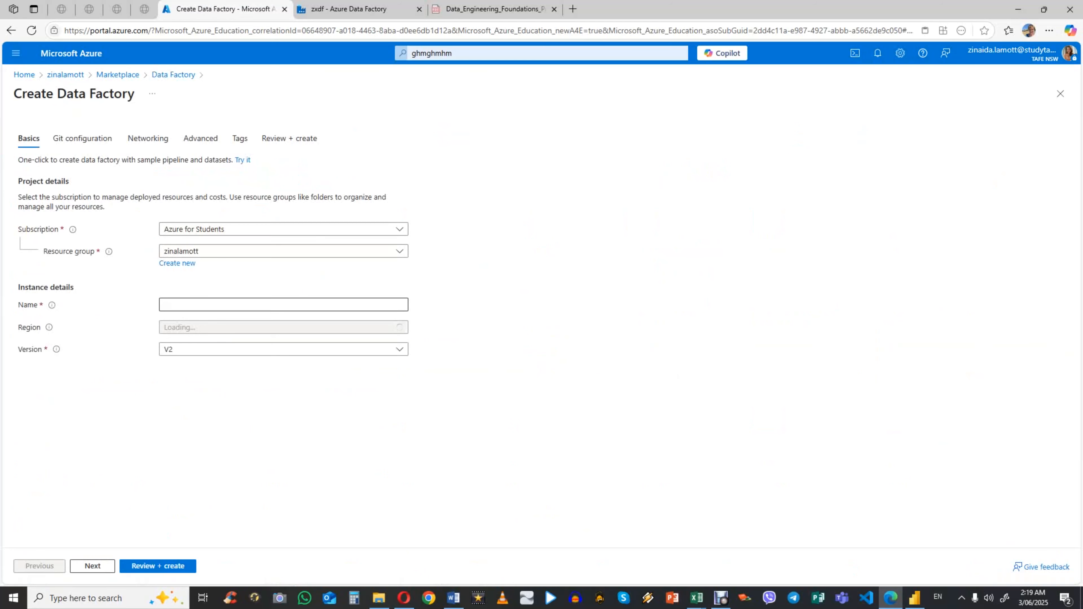
pyautogui.click(1060, 93)
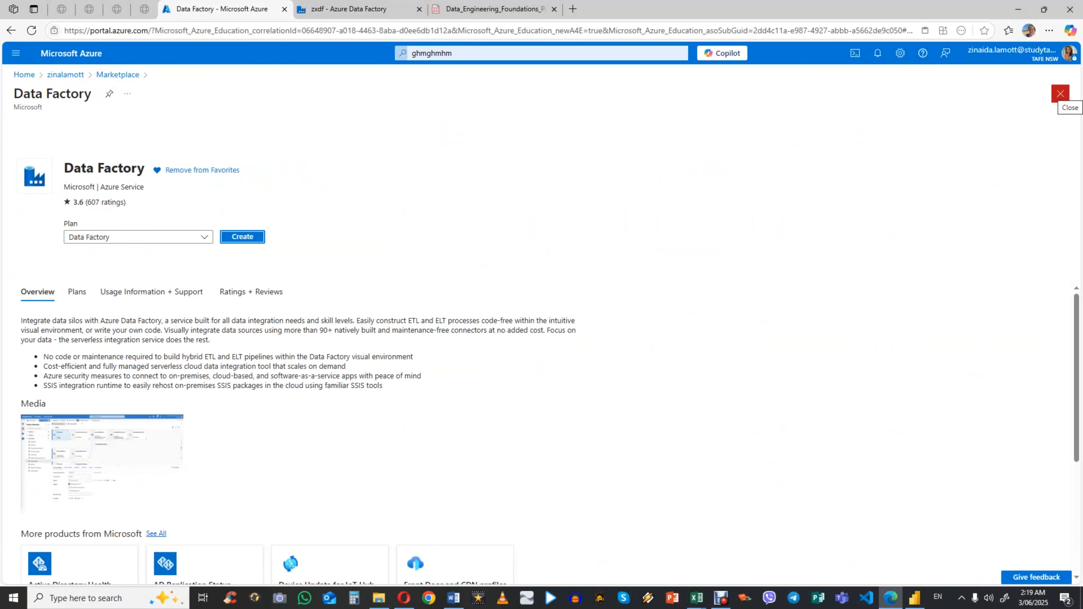
pyautogui.click(1060, 94)
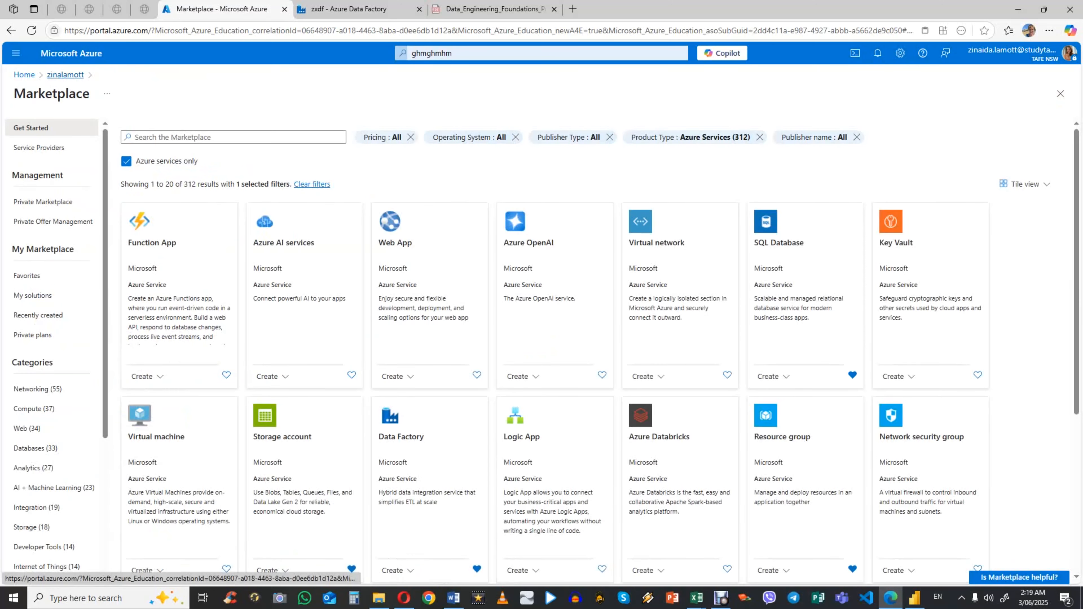
pyautogui.click(65, 74)
# Step: Open the zxdf data factory, switch to its studio home page, and show the full list of recent resources
pyautogui.click(207, 377)
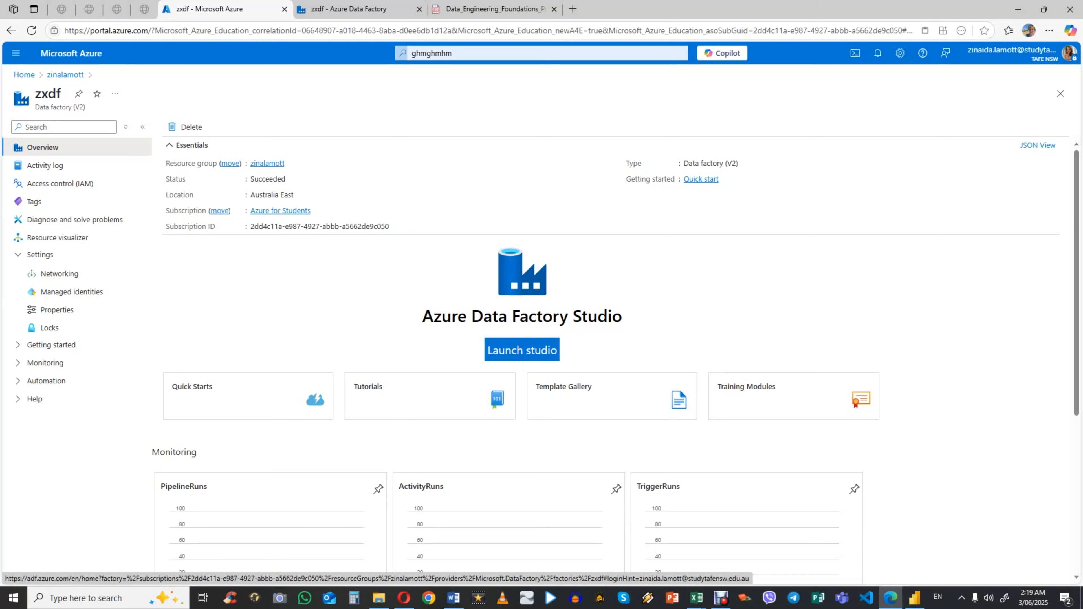
pyautogui.click(349, 9)
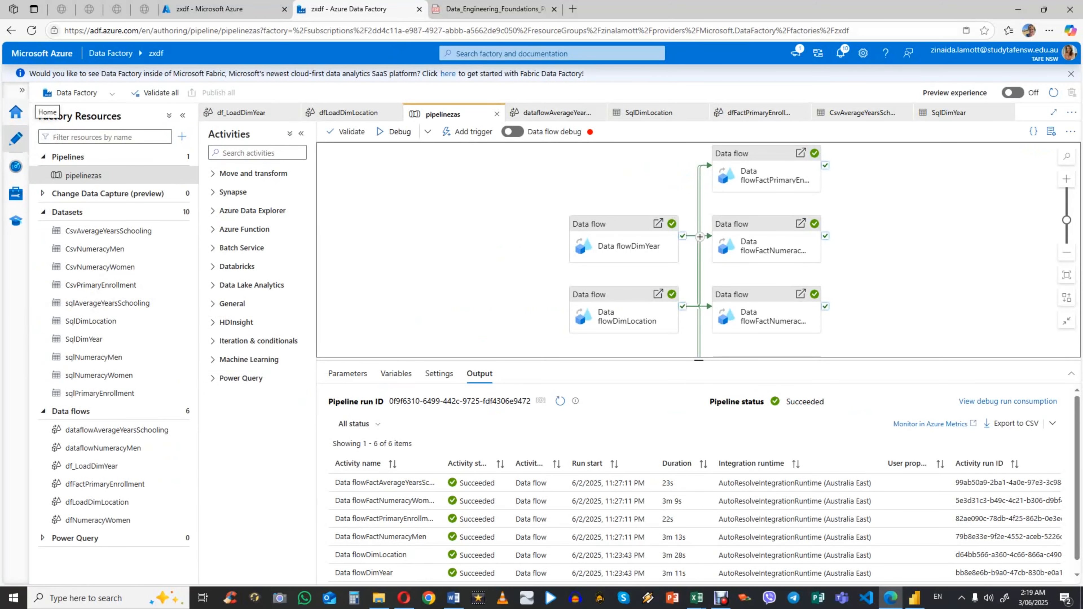
pyautogui.click(16, 112)
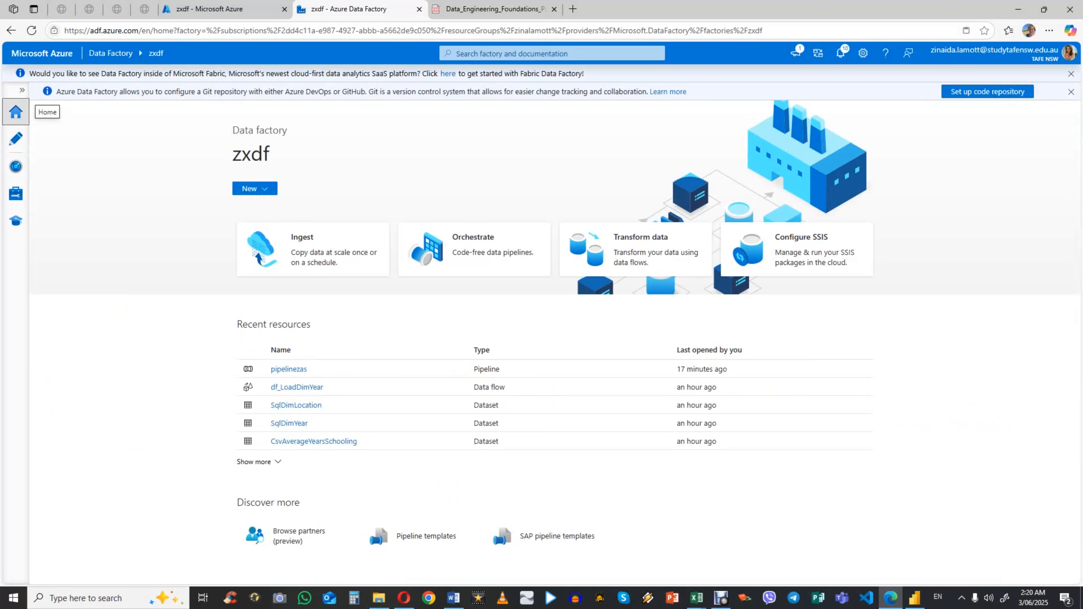
pyautogui.click(259, 461)
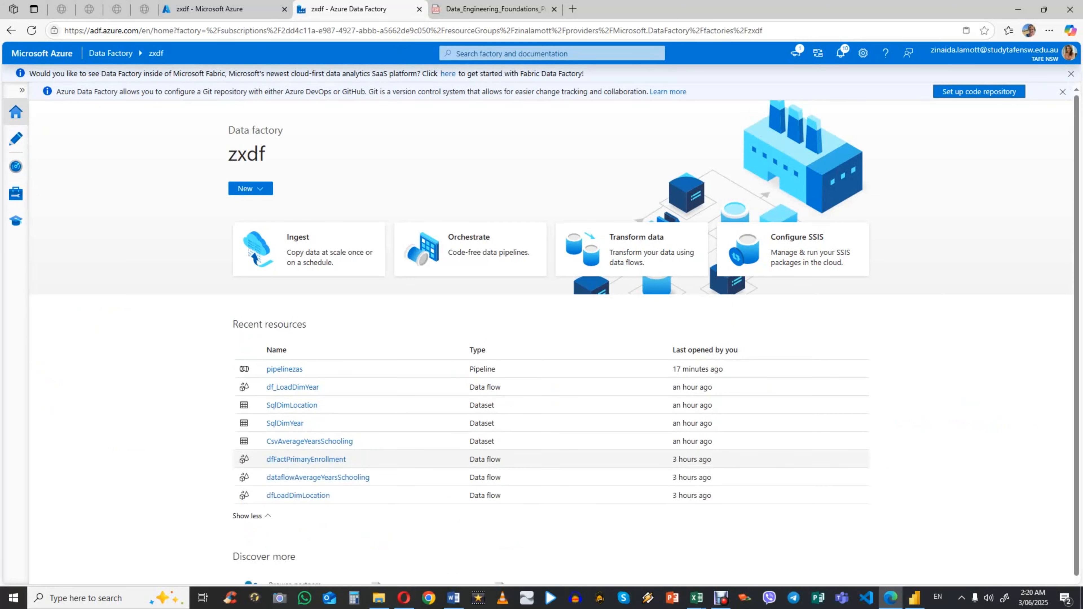
# Step: Show the factory's linked services, view the new linked service form for Azure Blob Storage, and cancel it
pyautogui.click(16, 193)
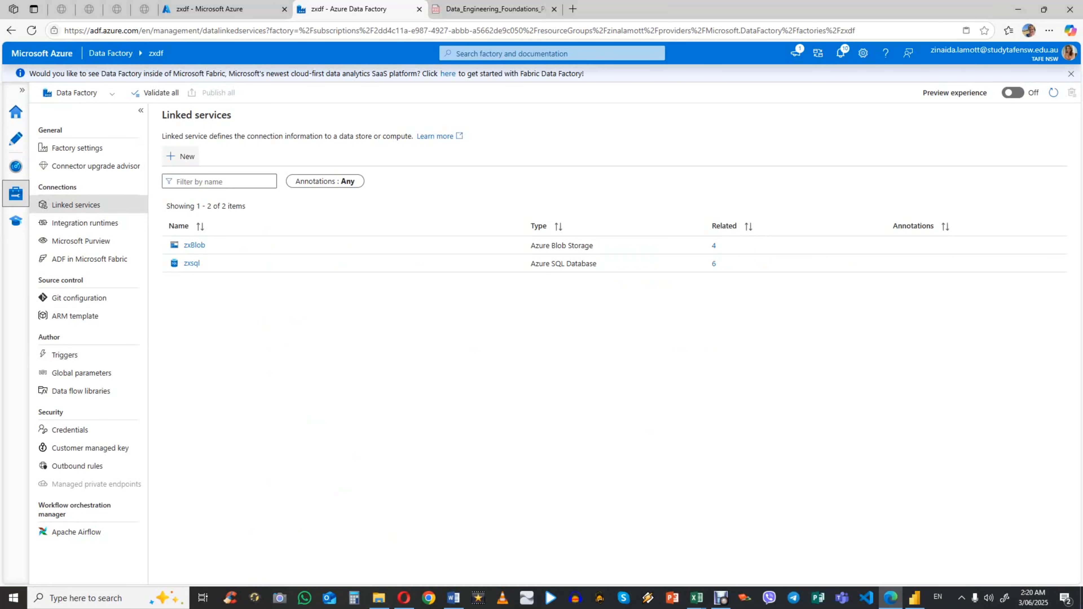
pyautogui.click(183, 156)
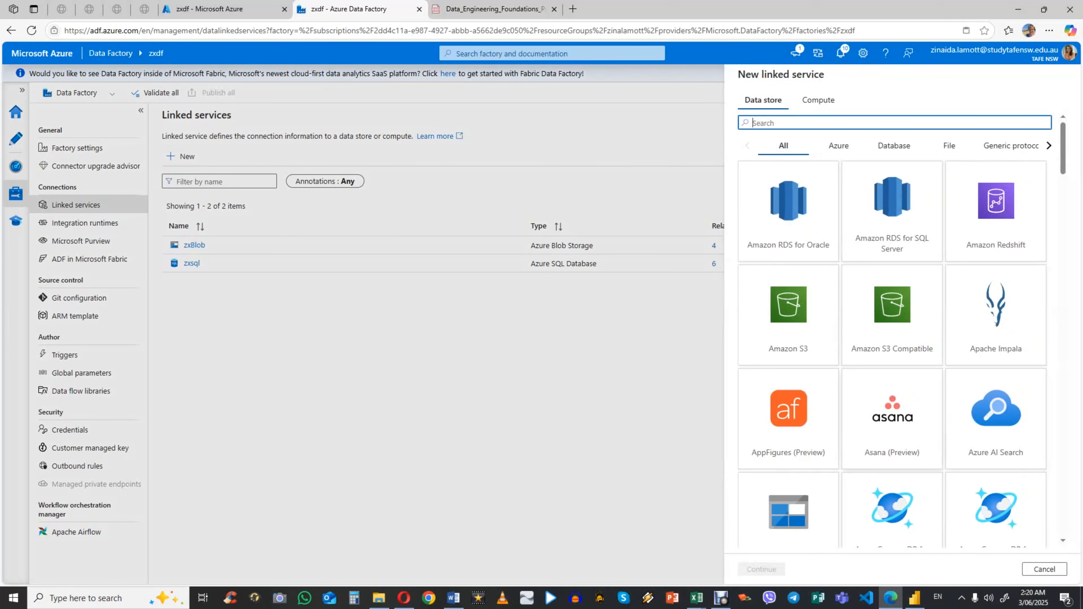
pyautogui.scroll(-2, 788, 426)
pyautogui.click(788, 427)
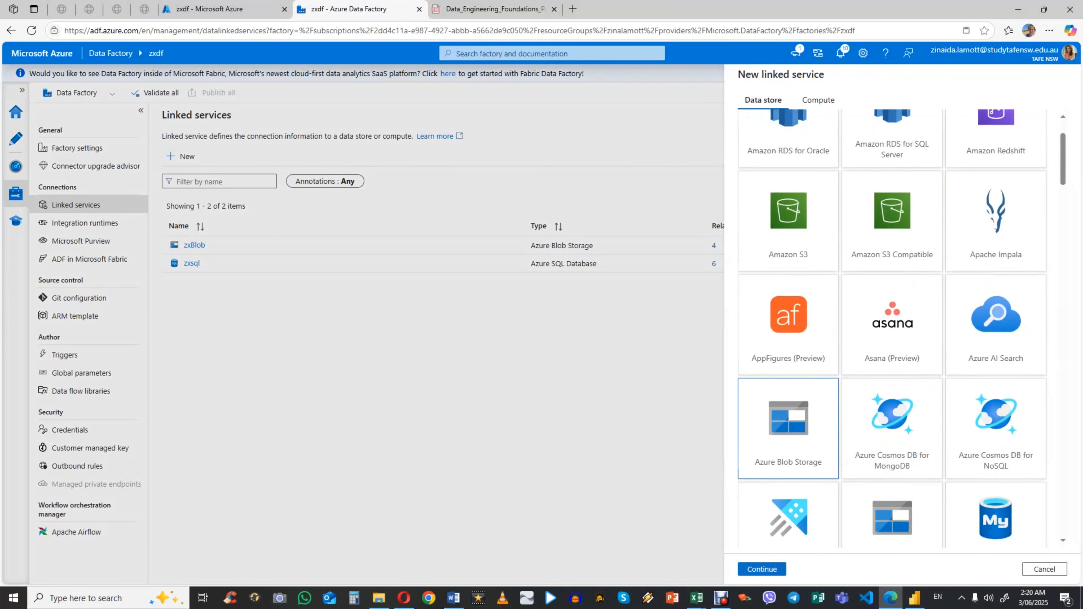
pyautogui.click(762, 569)
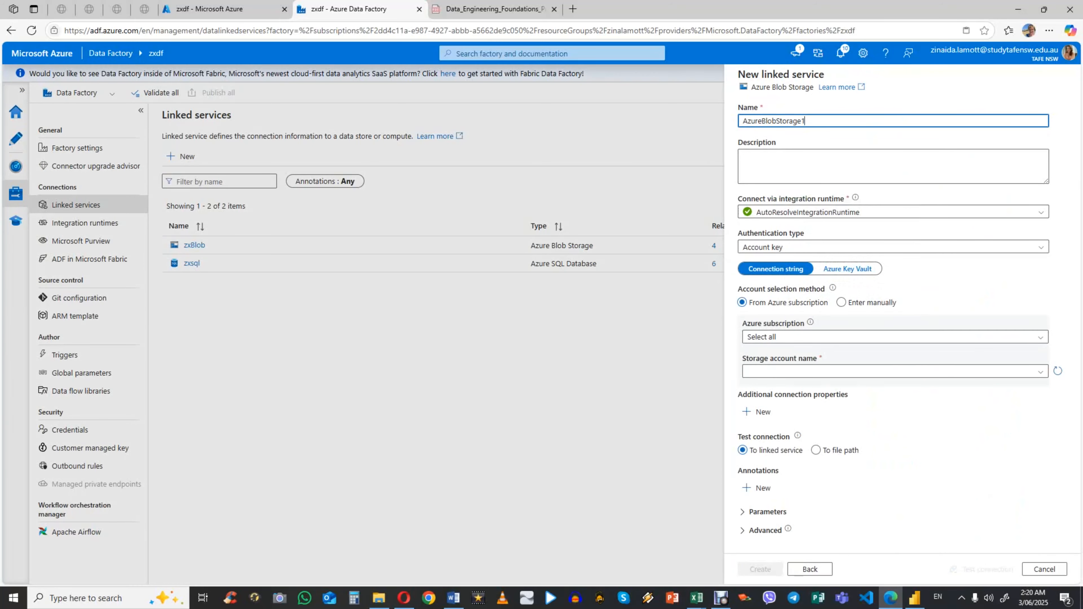
pyautogui.click(1044, 569)
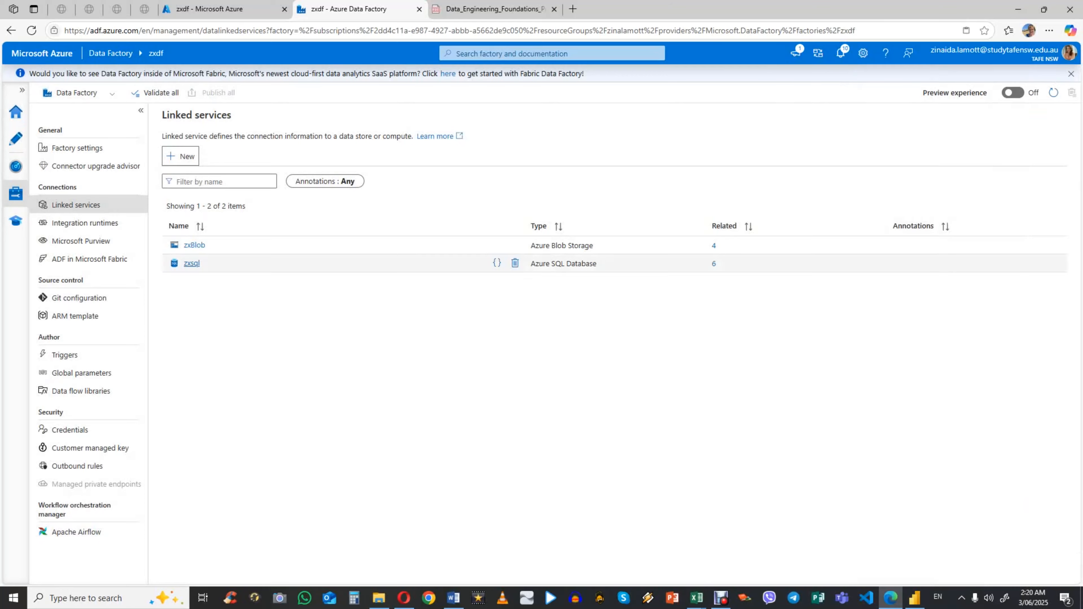
# Step: Open the zxBlob linked service and test its connection
pyautogui.click(194, 245)
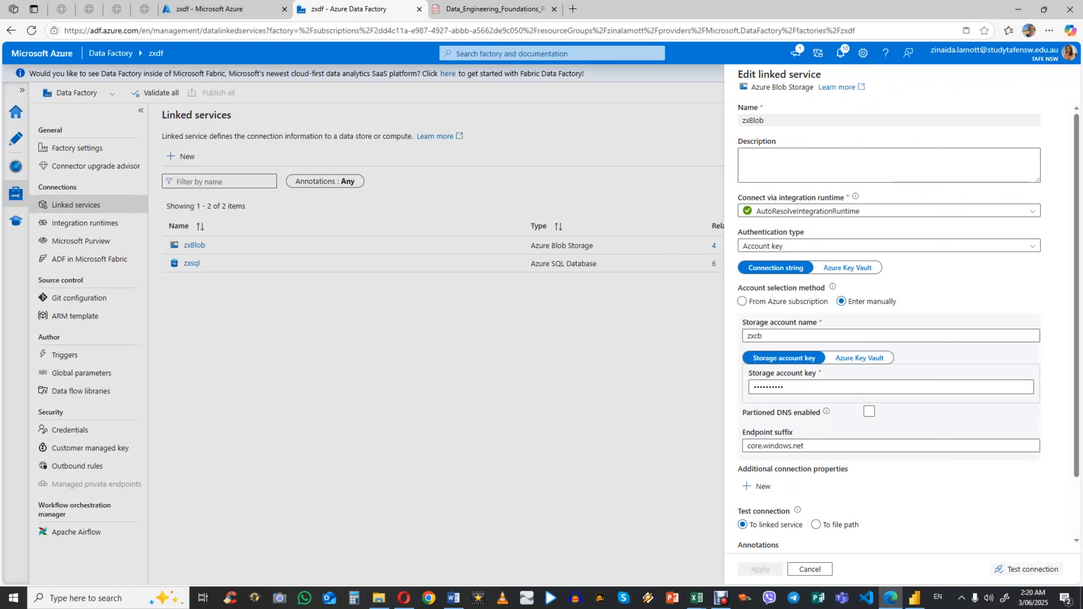
pyautogui.click(1027, 569)
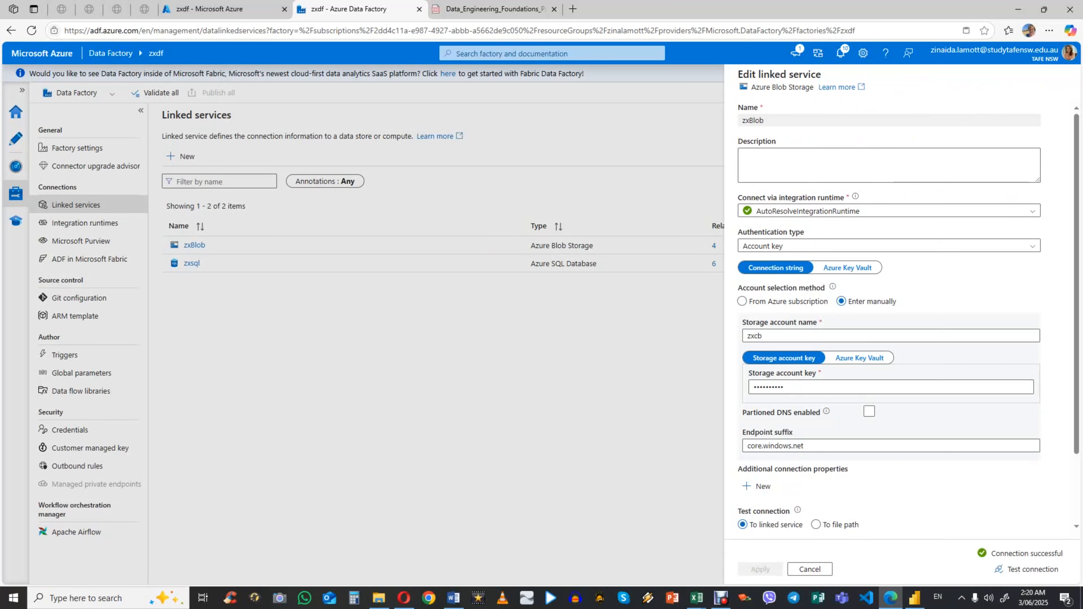
# Step: Close the zxBlob linked service, view the new linked service form for Azure SQL Database, and cancel it
pyautogui.click(809, 568)
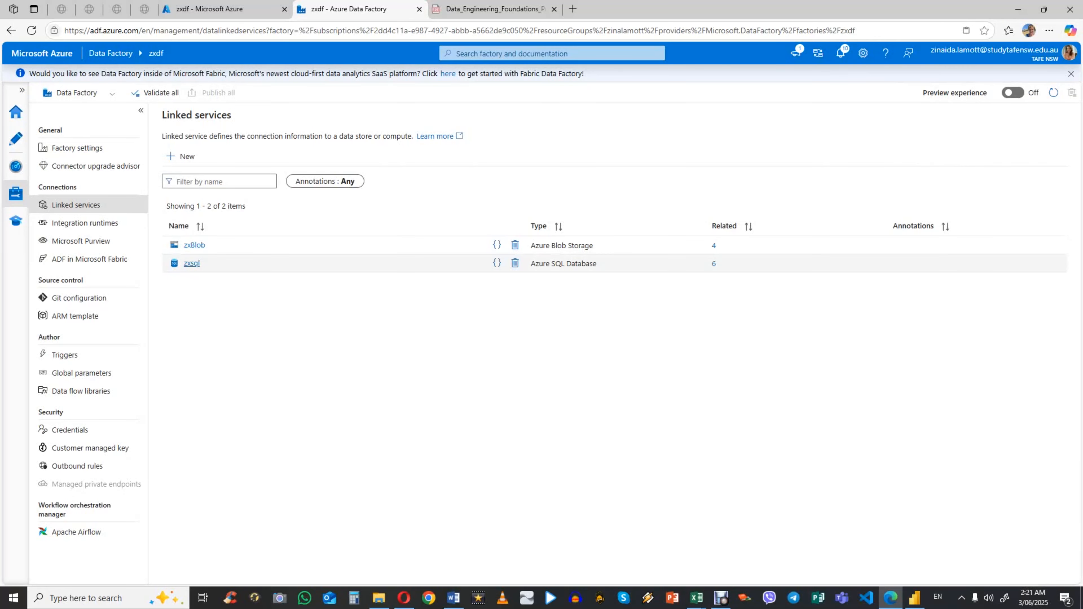
pyautogui.click(181, 157)
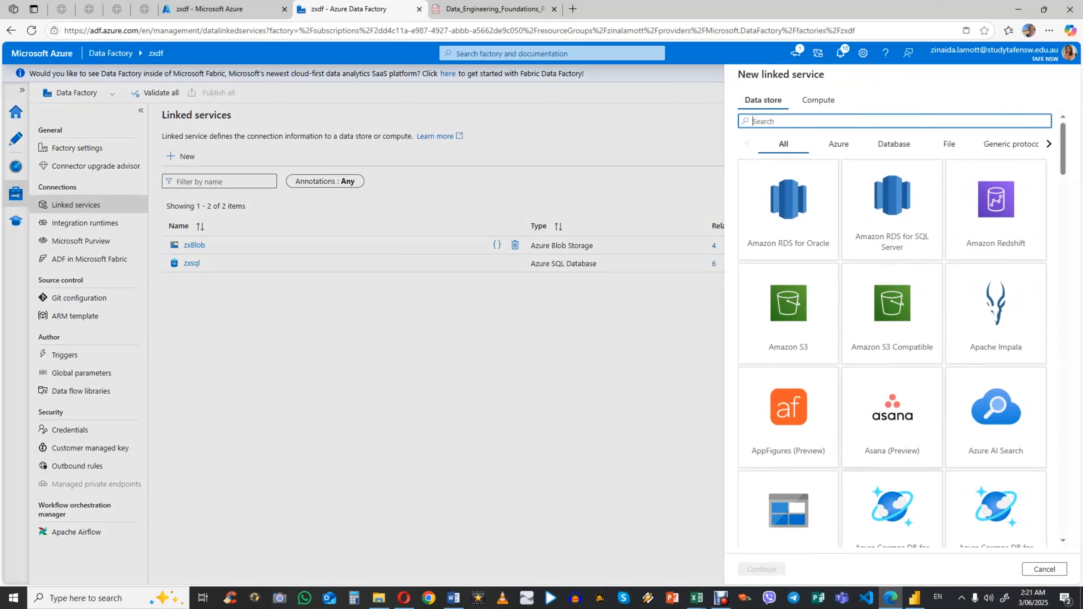
pyautogui.scroll(-8, 892, 329)
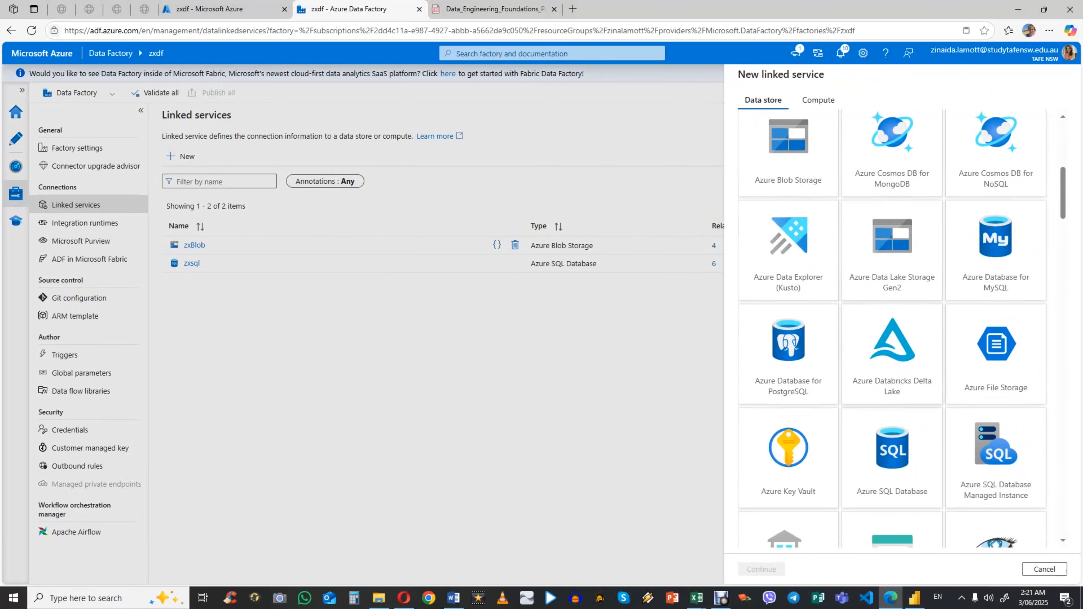
pyautogui.click(892, 457)
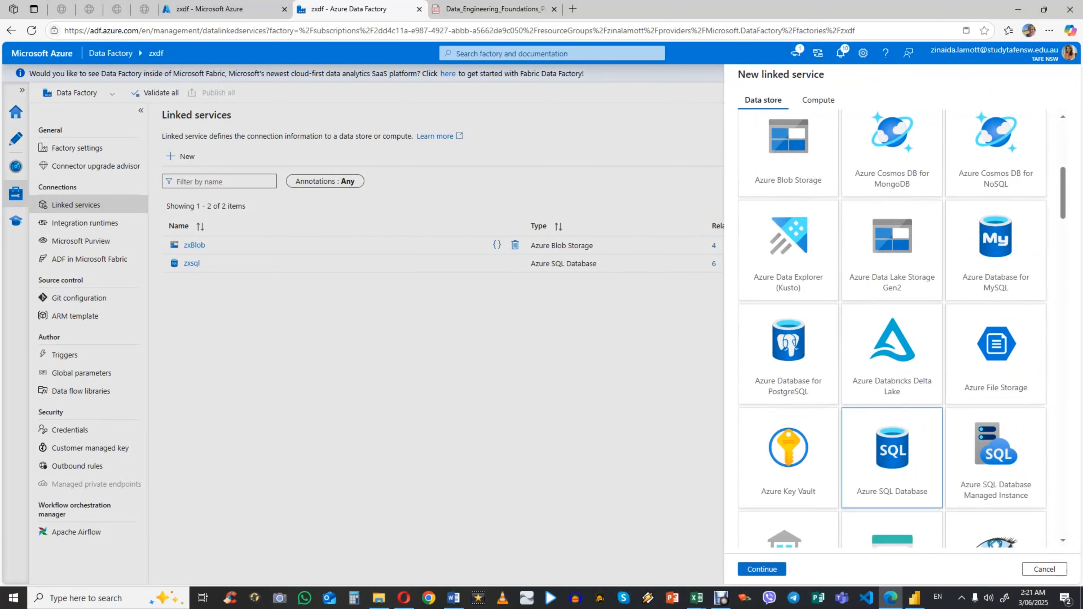
pyautogui.click(762, 569)
pyautogui.click(1044, 569)
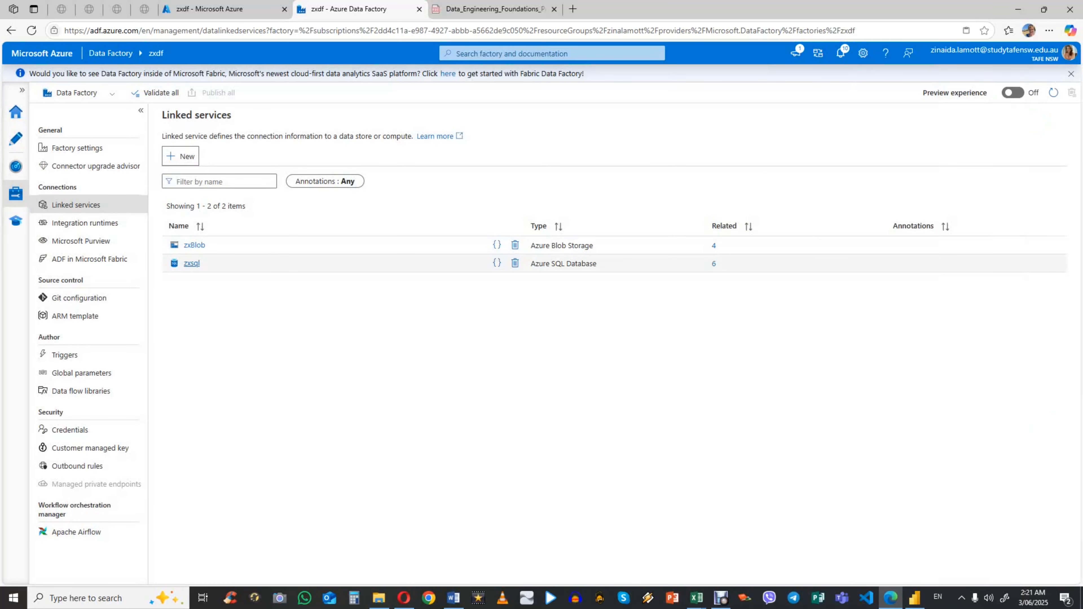
# Step: Open the zxsql linked service, test its connection, and close it without changes
pyautogui.click(191, 263)
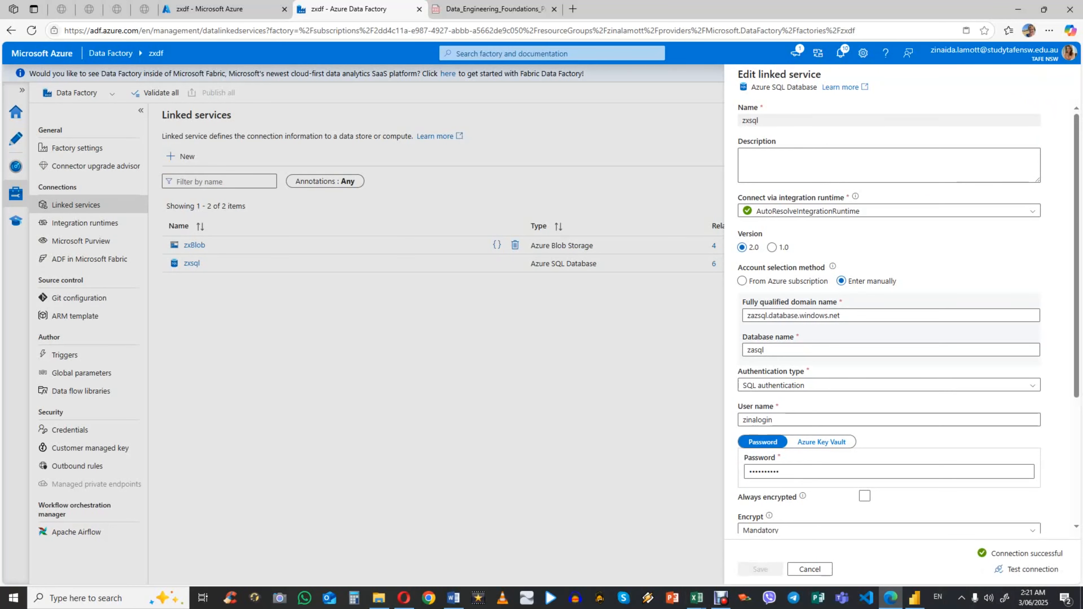
pyautogui.click(809, 569)
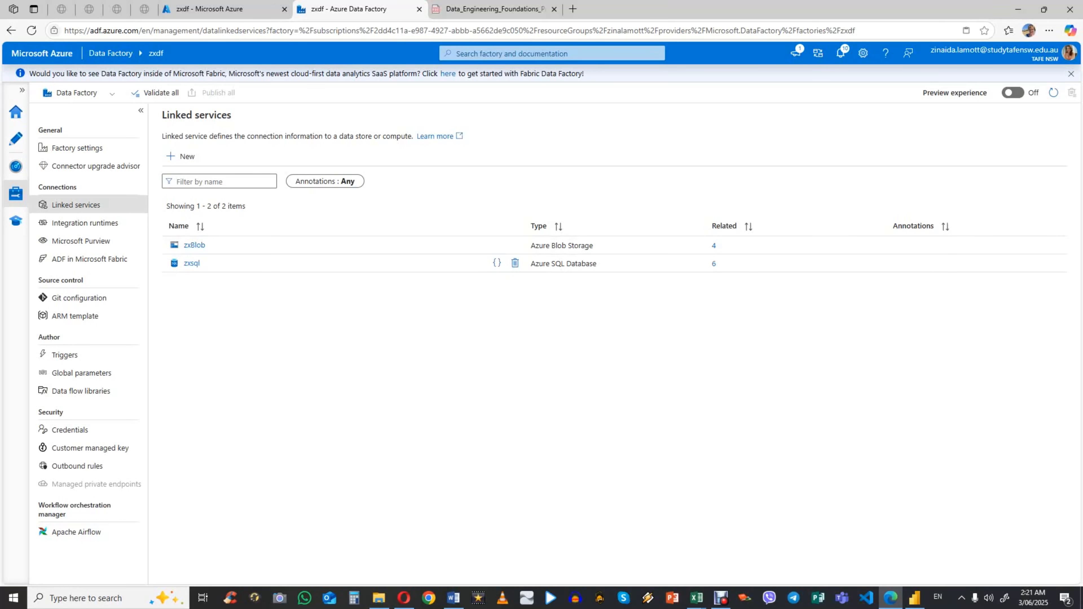
# Step: Switch to the factory's authoring view and start a new Azure Blob Storage dataset in DelimitedText format
pyautogui.click(15, 138)
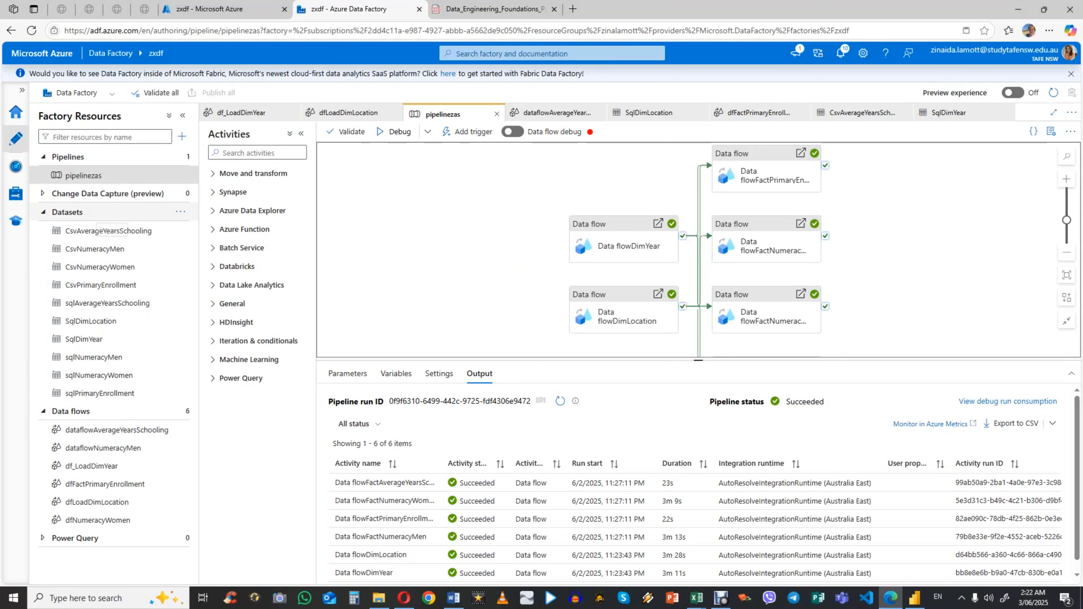
pyautogui.click(180, 211)
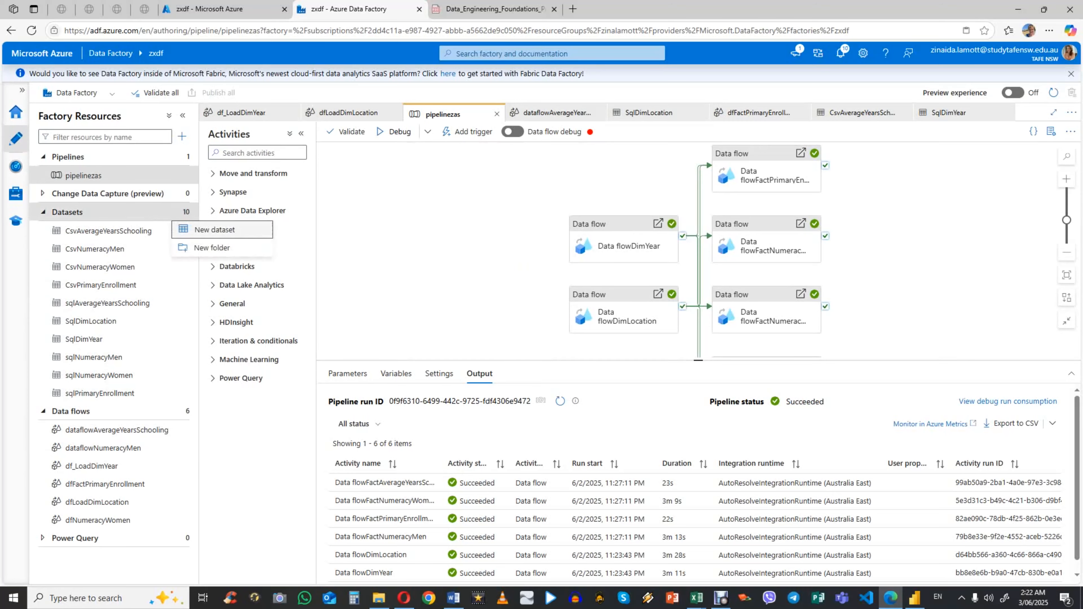
pyautogui.click(230, 230)
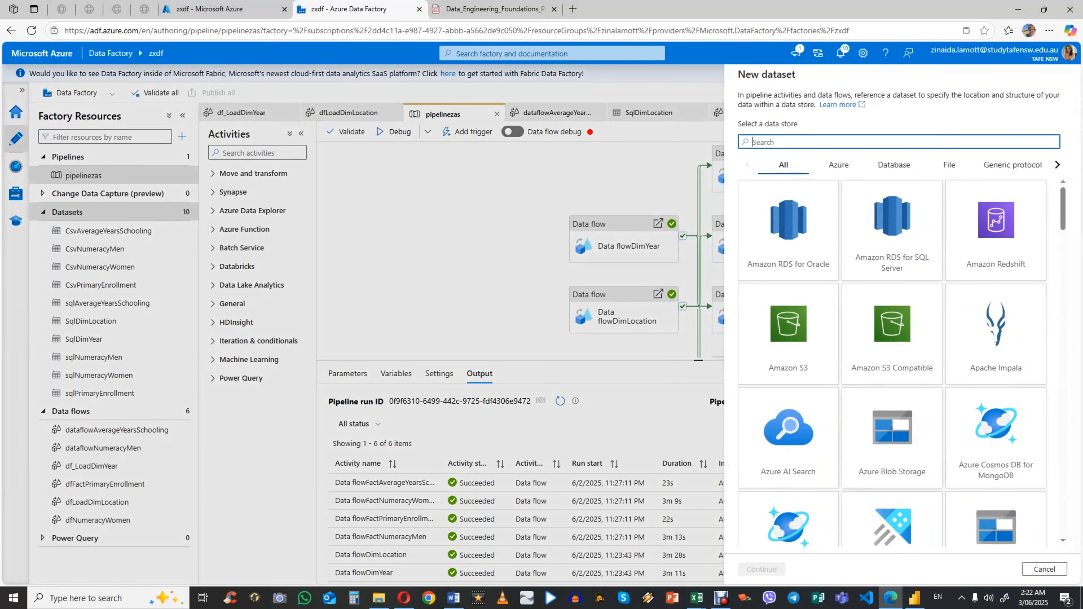
pyautogui.click(892, 438)
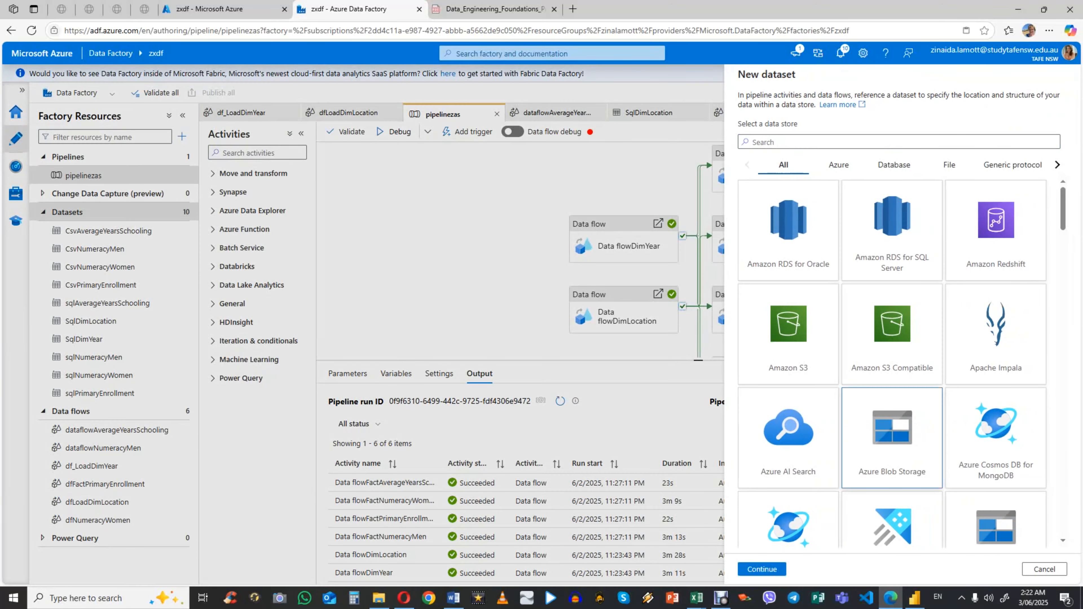
pyautogui.click(761, 569)
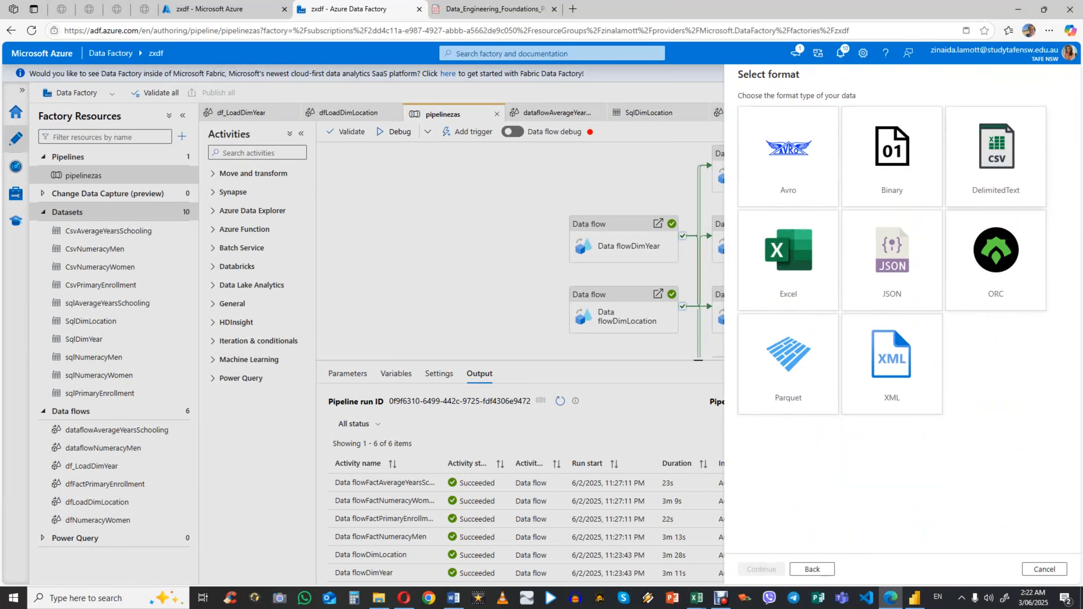
pyautogui.click(995, 156)
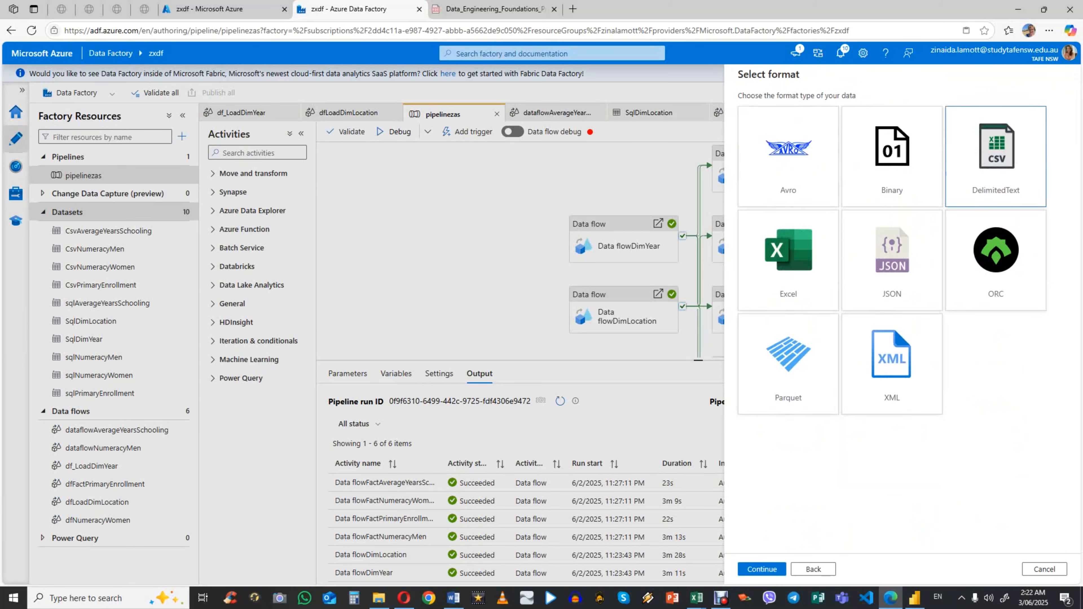
pyautogui.click(762, 569)
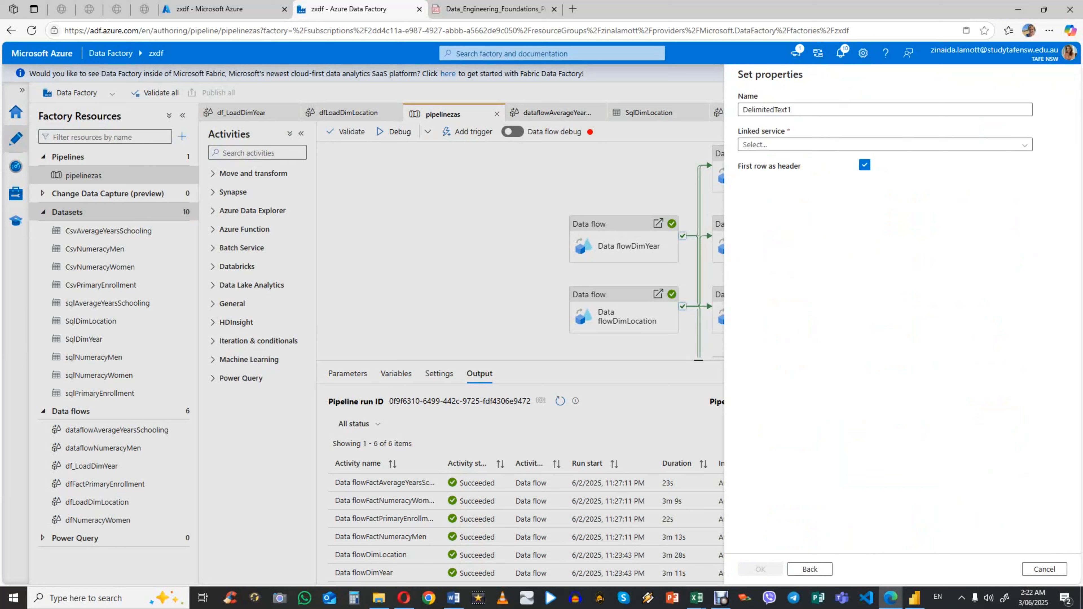
# Step: Choose the zxBlob linked service, browse the CSV files in the zsdc container, and discard the new dataset
pyautogui.click(884, 144)
pyautogui.click(755, 198)
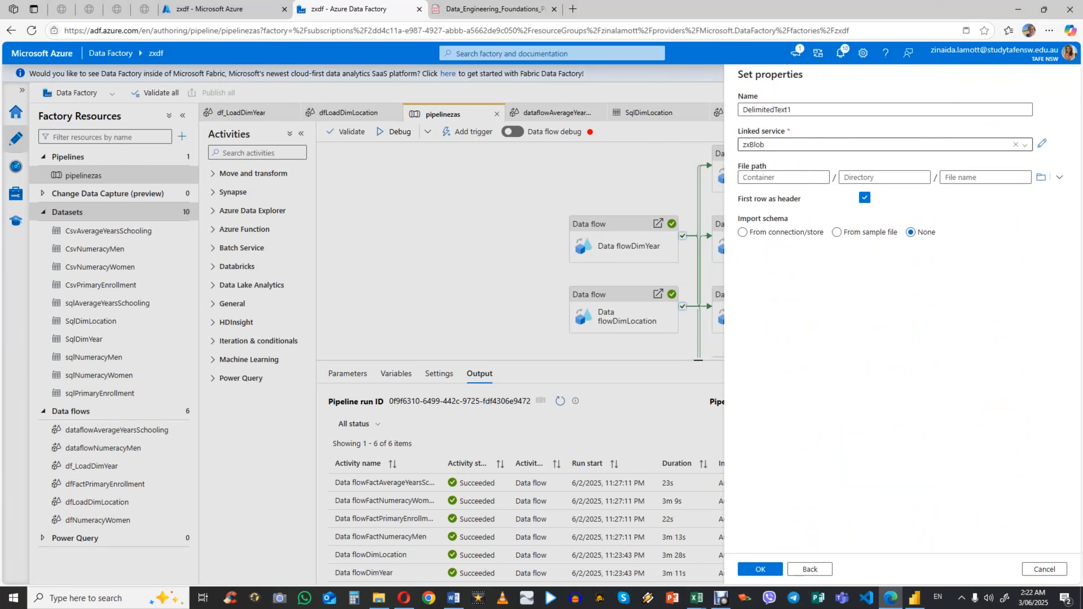
pyautogui.click(1040, 177)
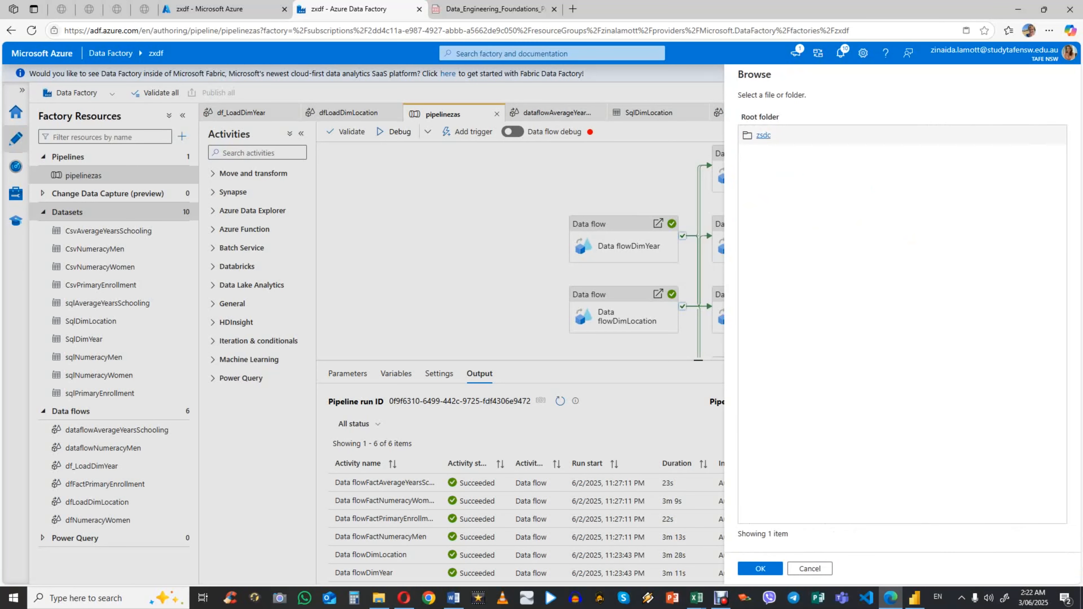
pyautogui.click(763, 135)
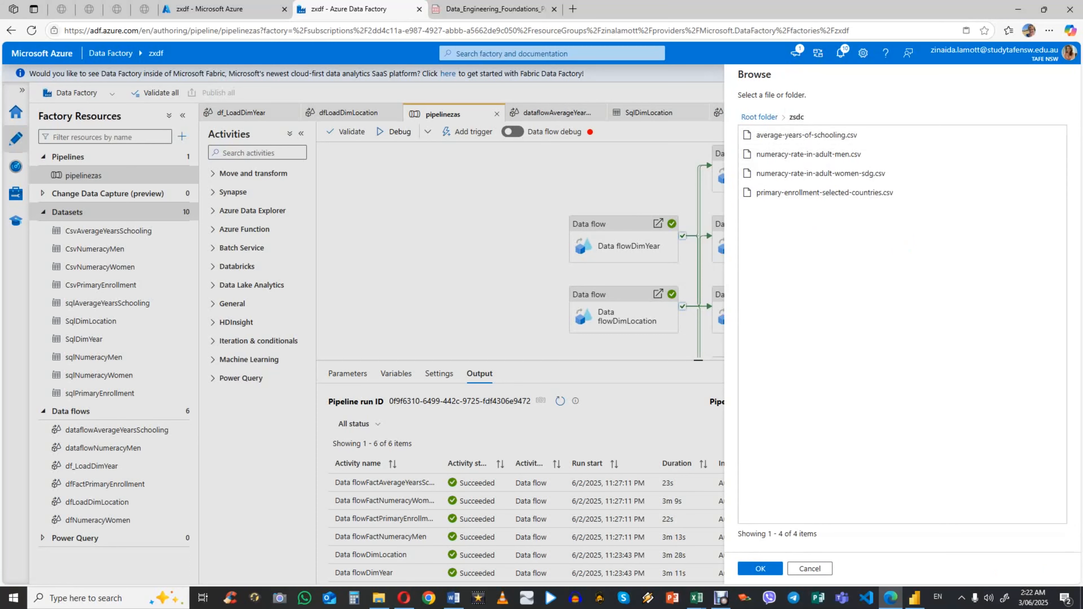
pyautogui.click(809, 569)
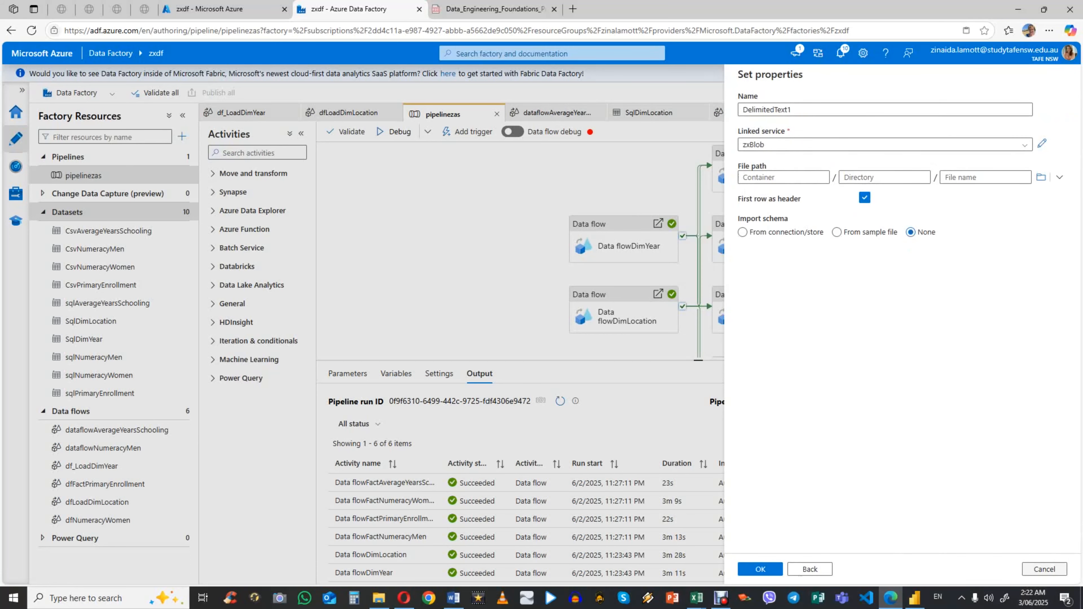
pyautogui.click(1044, 569)
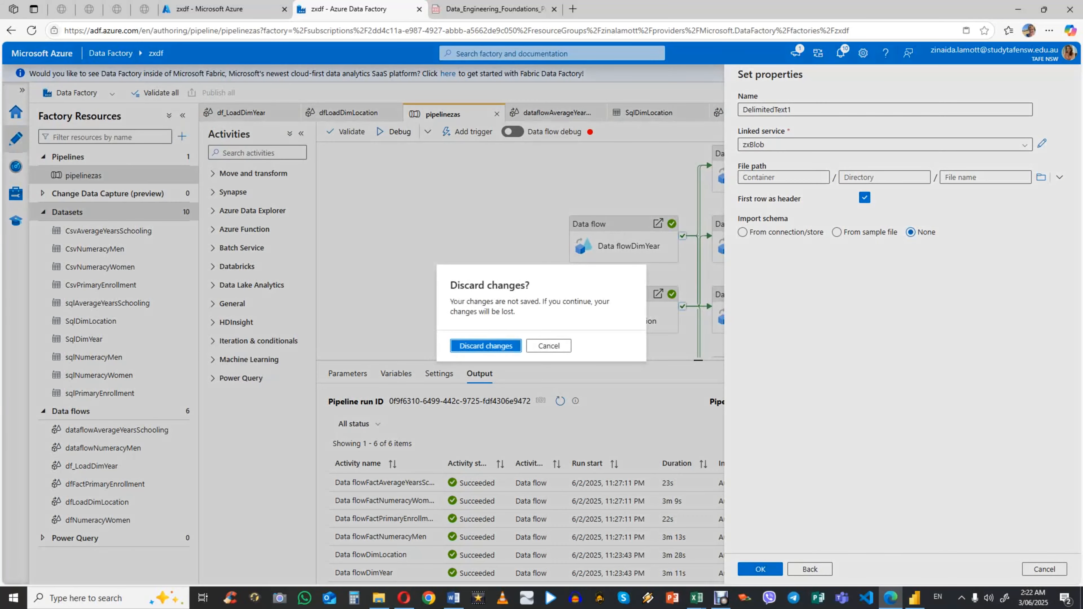
pyautogui.click(485, 346)
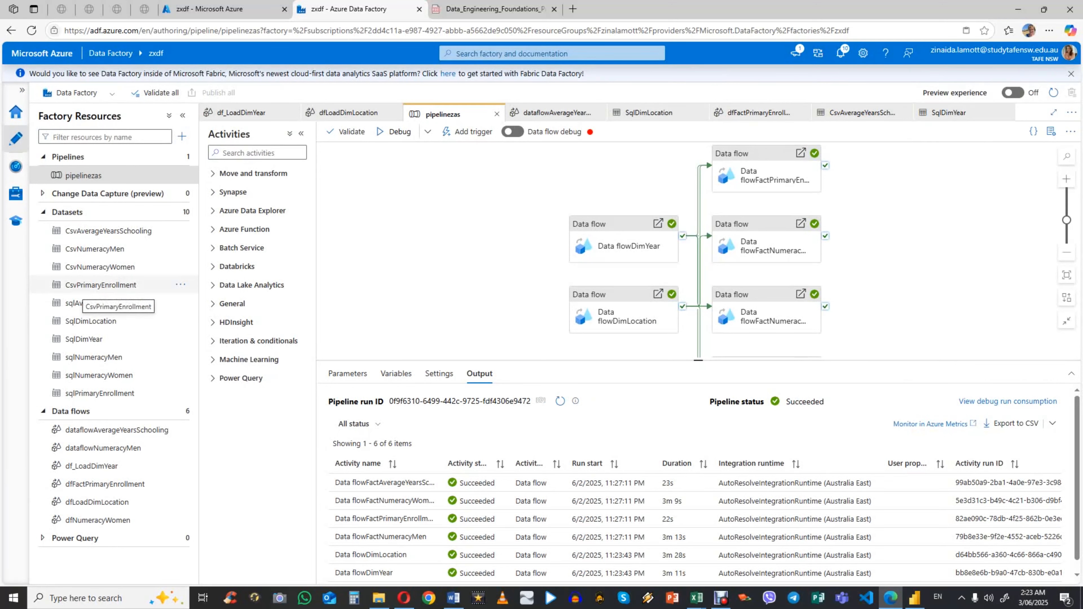
# Step: Start another new dataset with Azure SQL Database as its data store
pyautogui.click(180, 212)
pyautogui.click(214, 230)
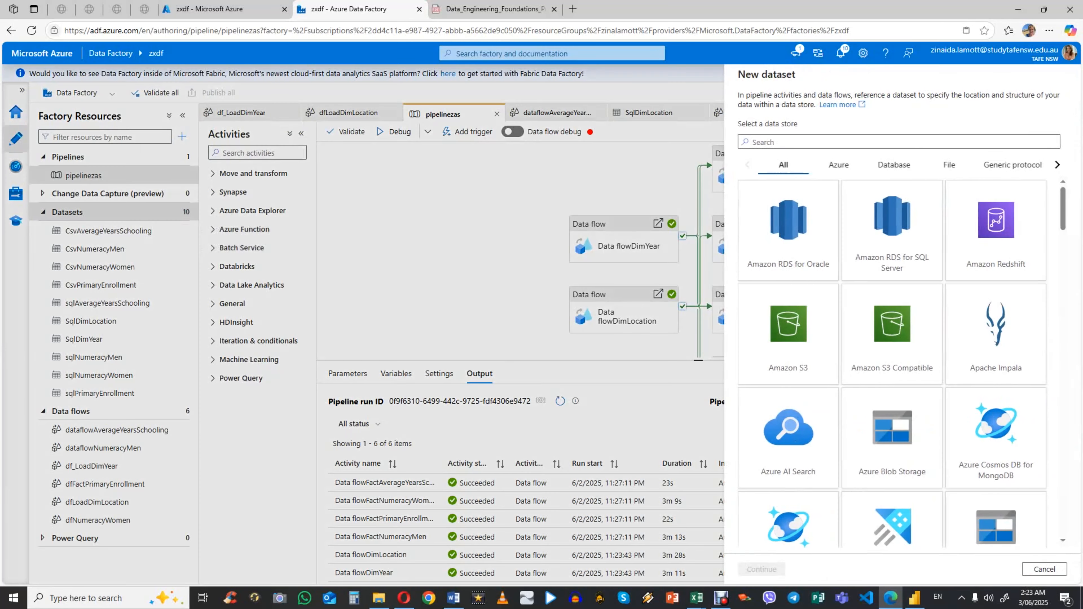
pyautogui.scroll(-4, 891, 363)
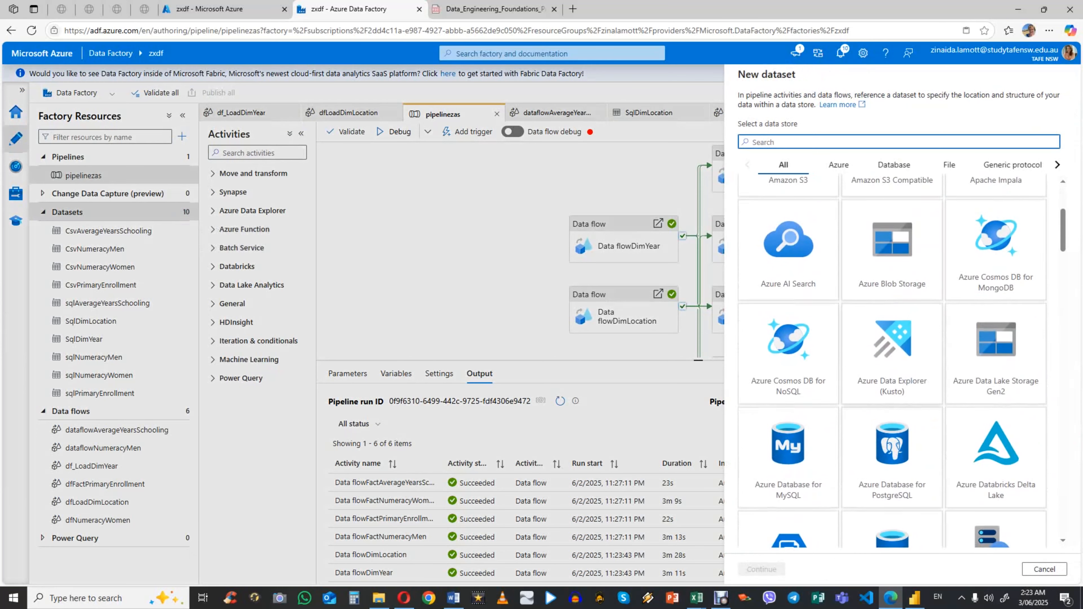
pyautogui.scroll(-3, 902, 363)
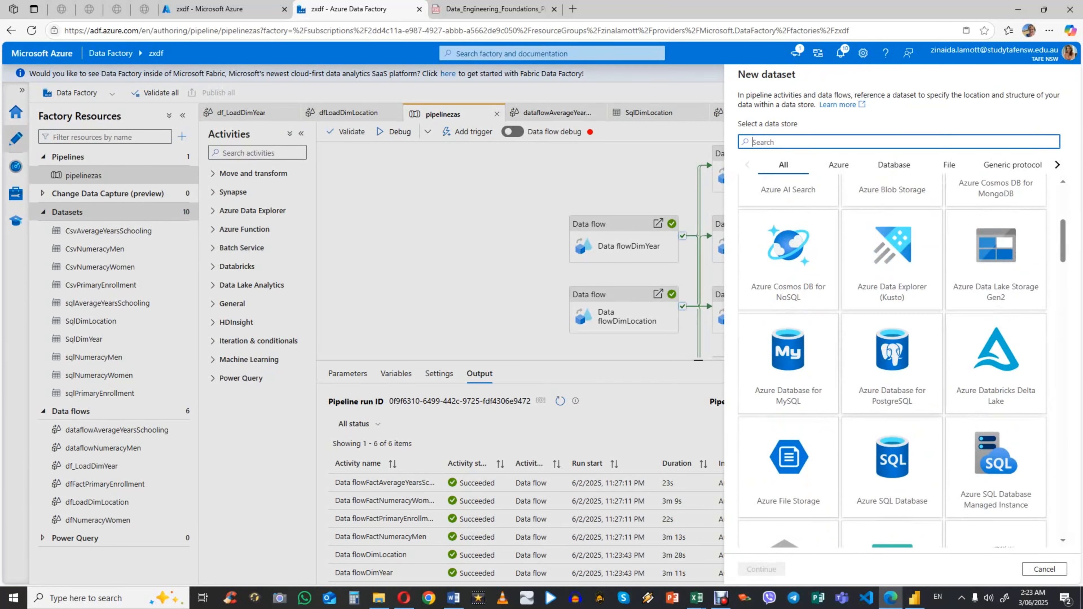
pyautogui.click(892, 467)
pyautogui.click(761, 569)
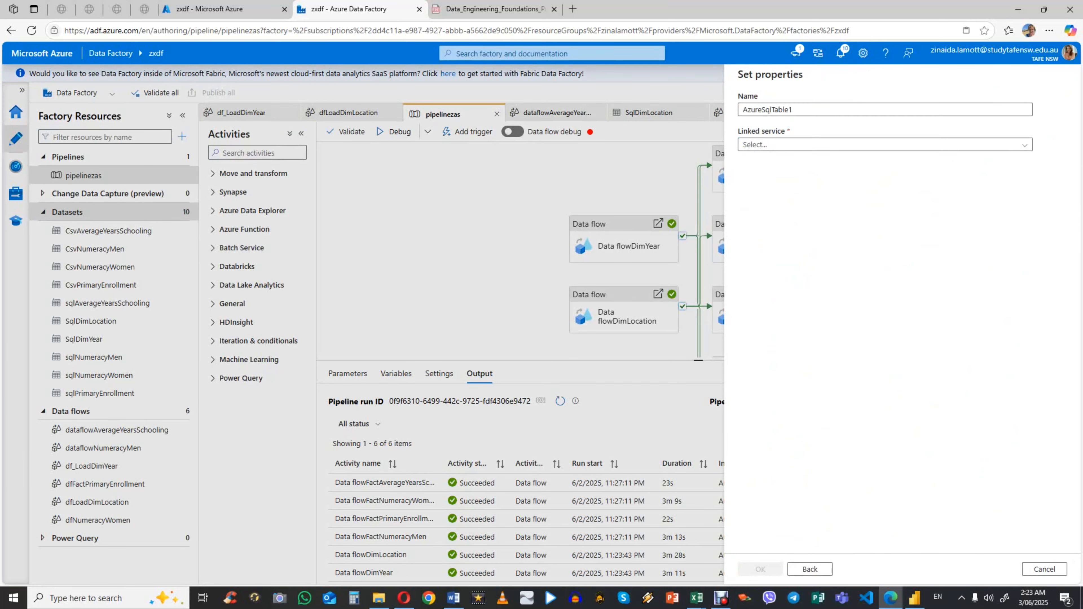
# Step: Choose the zxsql linked service, show the list of available tables, and discard the new dataset
pyautogui.click(883, 144)
pyautogui.click(882, 198)
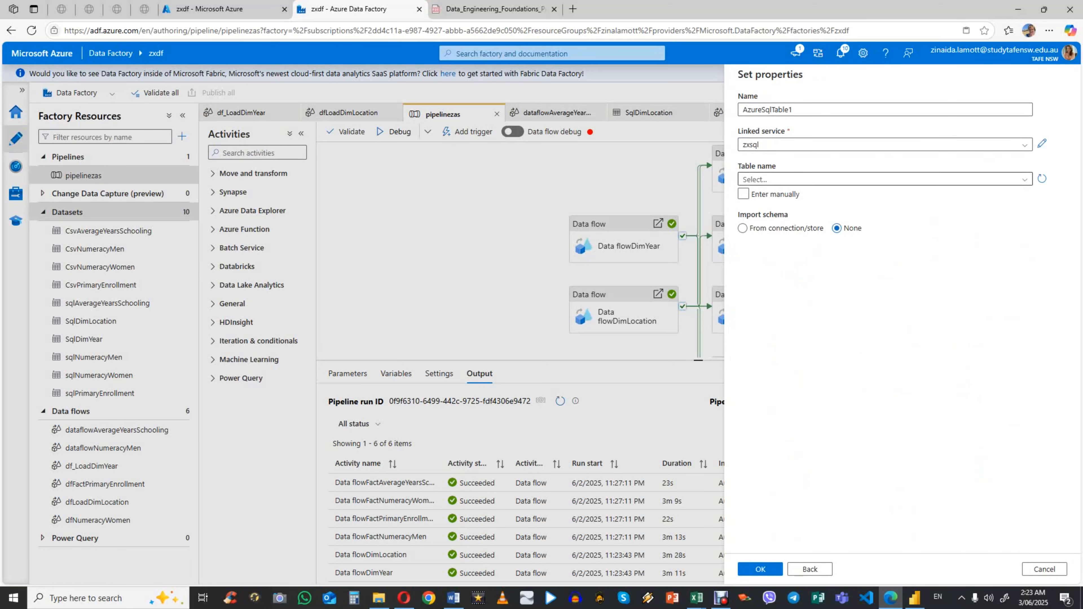
pyautogui.click(763, 179)
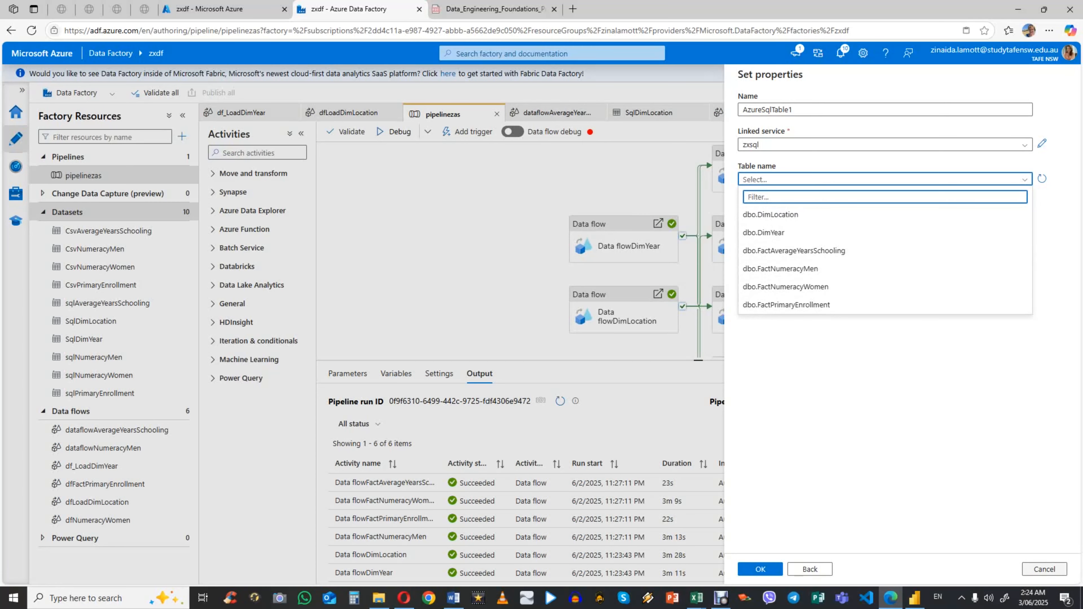
pyautogui.click(1052, 569)
pyautogui.click(486, 345)
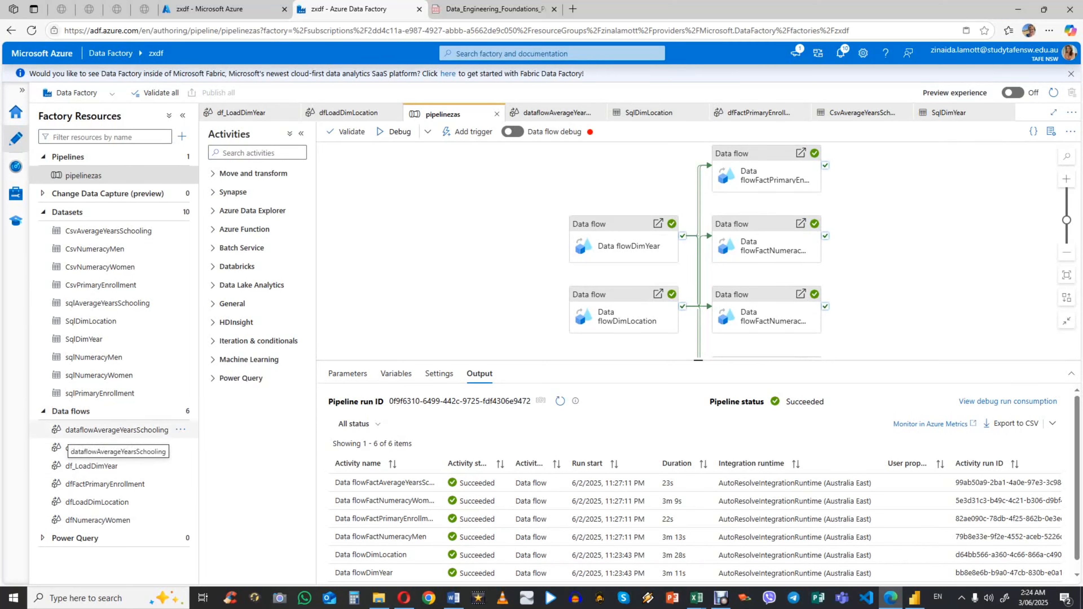
# Step: Switch to Power BI Desktop to review the table relationships in the model, and return to Azure Data Factory
pyautogui.click(914, 598)
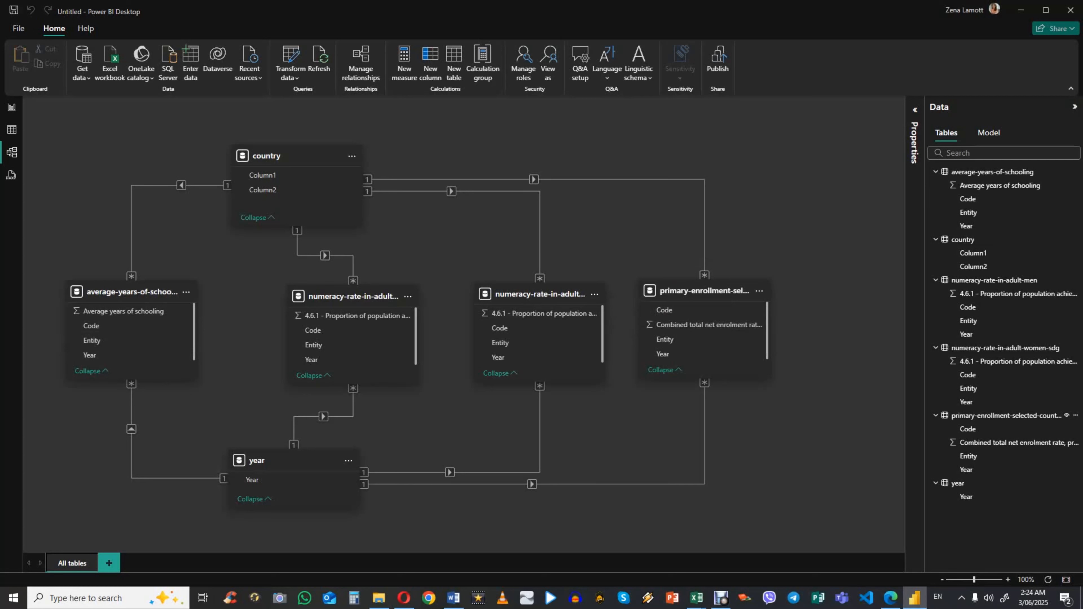
pyautogui.click(890, 598)
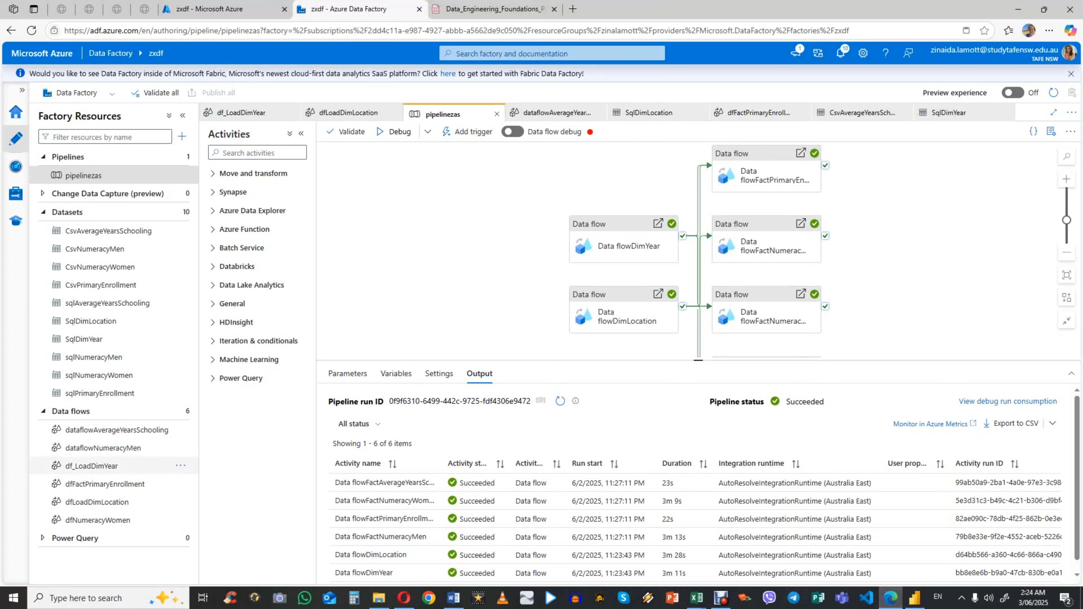
# Step: Open the df_LoadDimYear data flow and examine its transformation chain and the source settings of sourceCsvNumeracyMen
pyautogui.click(92, 468)
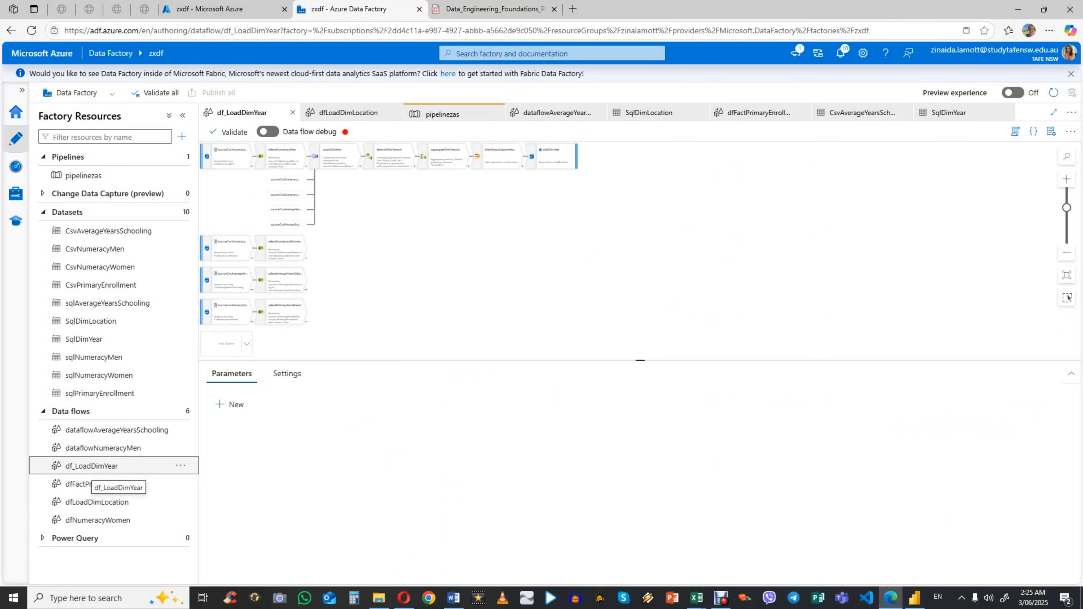
pyautogui.moveTo(1066, 208); pyautogui.dragTo(1067, 201)
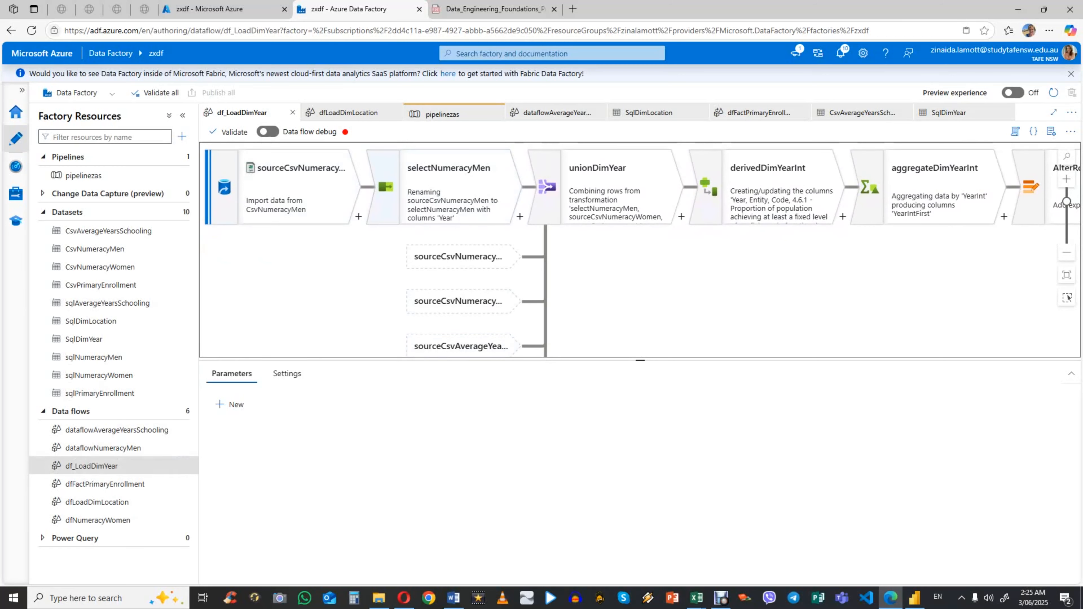
pyautogui.click(297, 188)
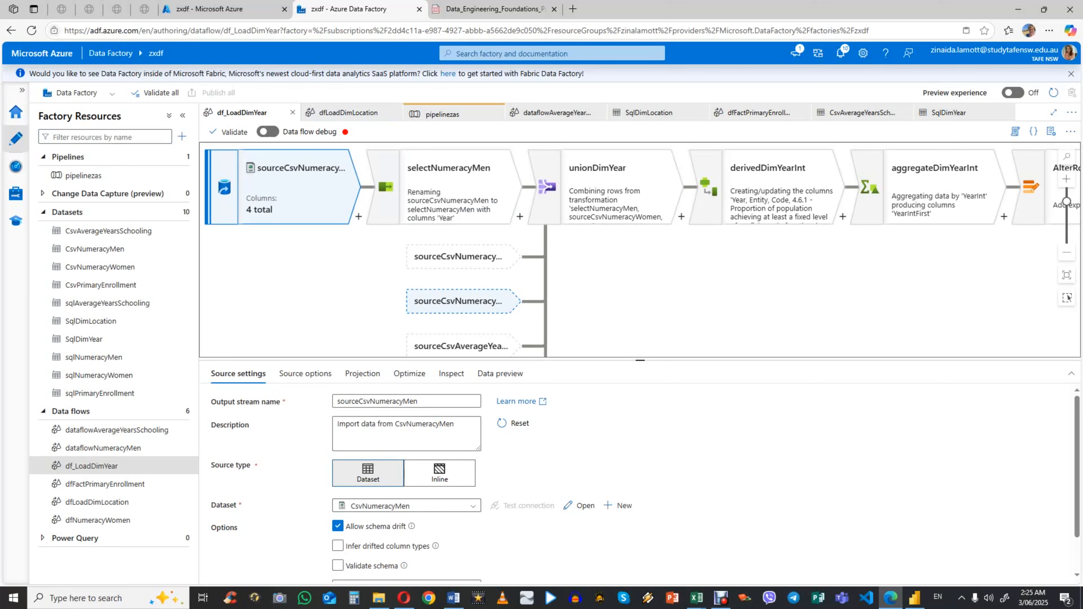
pyautogui.moveTo(784, 192)
pyautogui.mouseDown()
pyautogui.moveTo(395, 218)
pyautogui.moveTo(785, 187)
pyautogui.mouseUp()
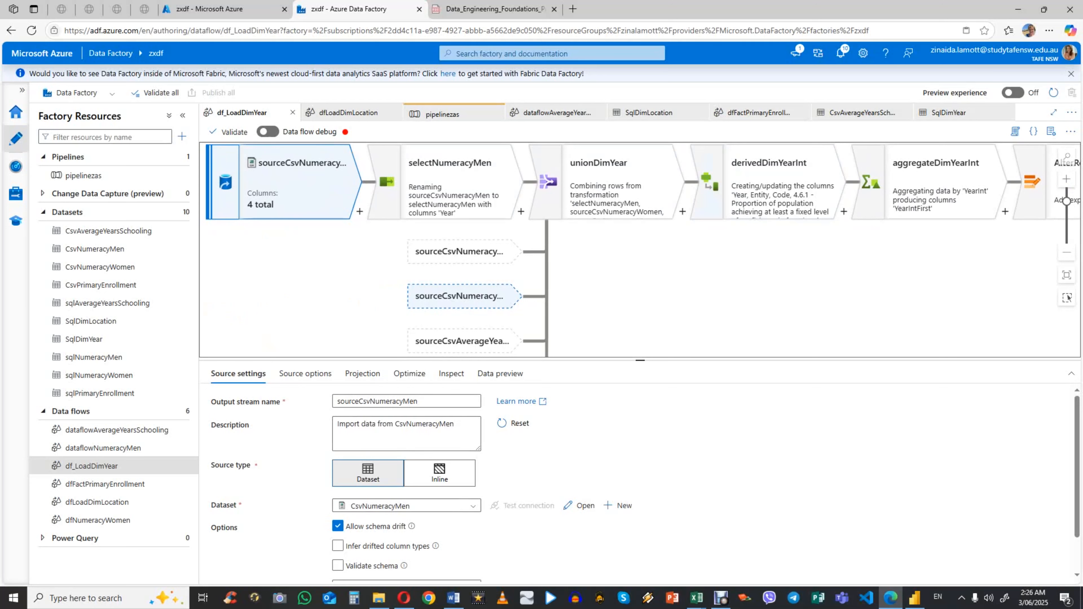
pyautogui.scroll(-1, 426, 465)
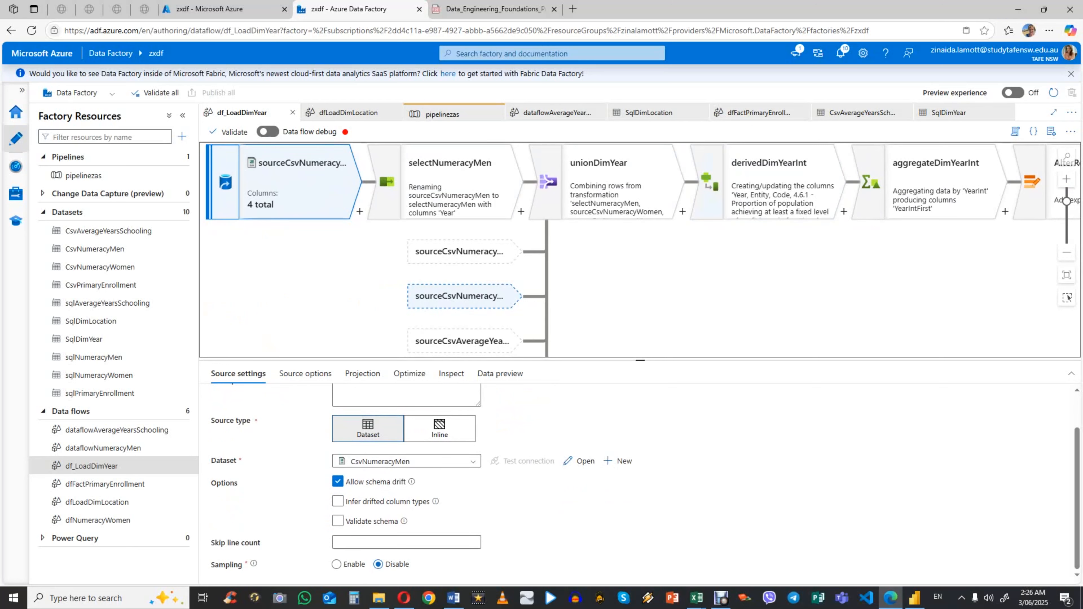
pyautogui.scroll(1, 426, 465)
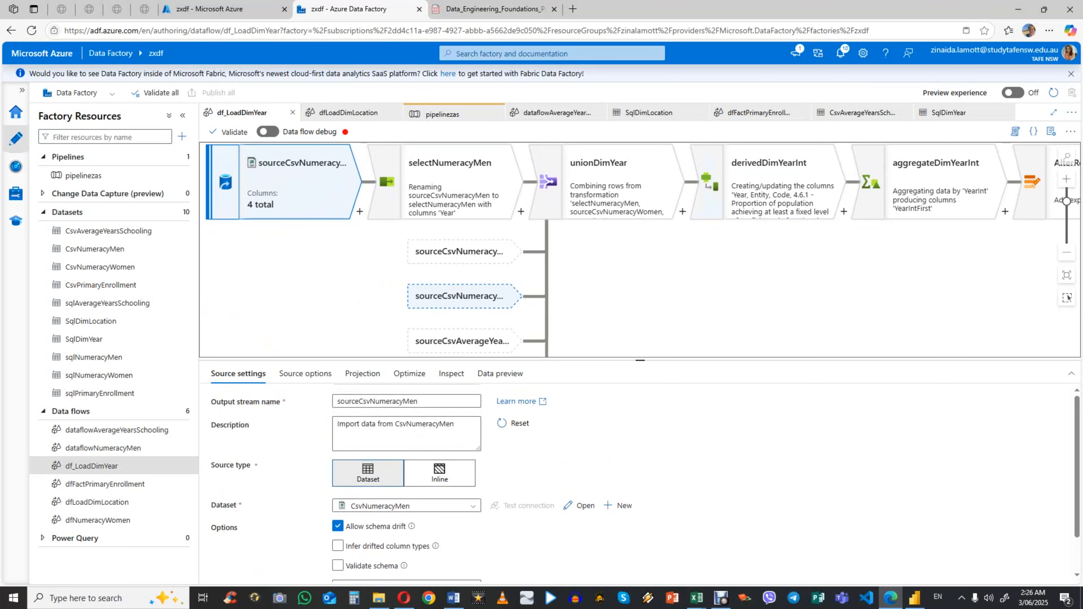
# Step: Review the source options, projection and data preview of sourceCsvNumeracyMen, and return to its source settings
pyautogui.click(305, 373)
pyautogui.click(361, 373)
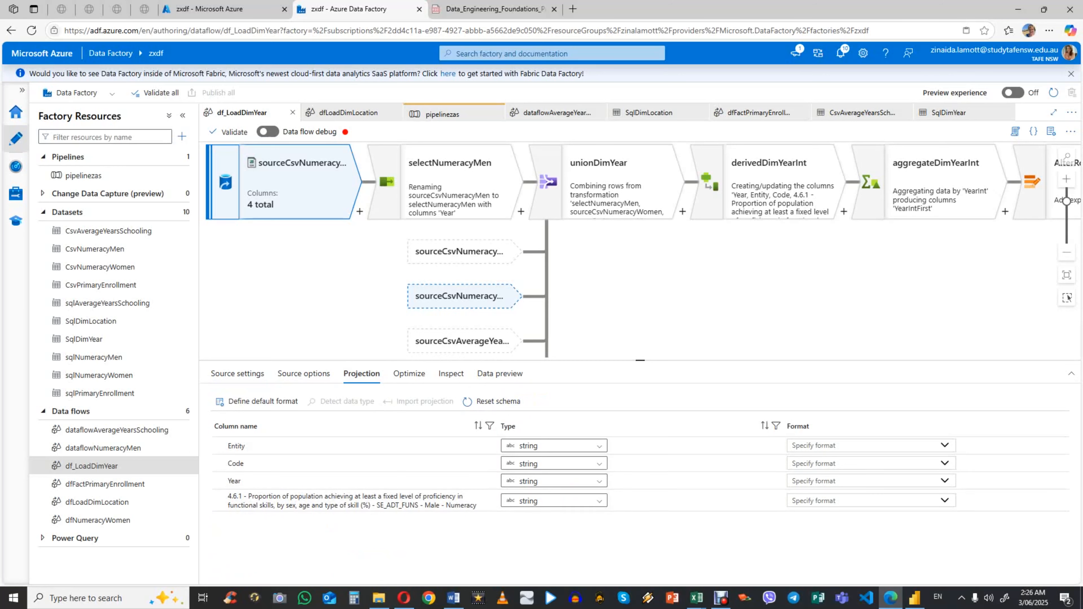
pyautogui.click(500, 373)
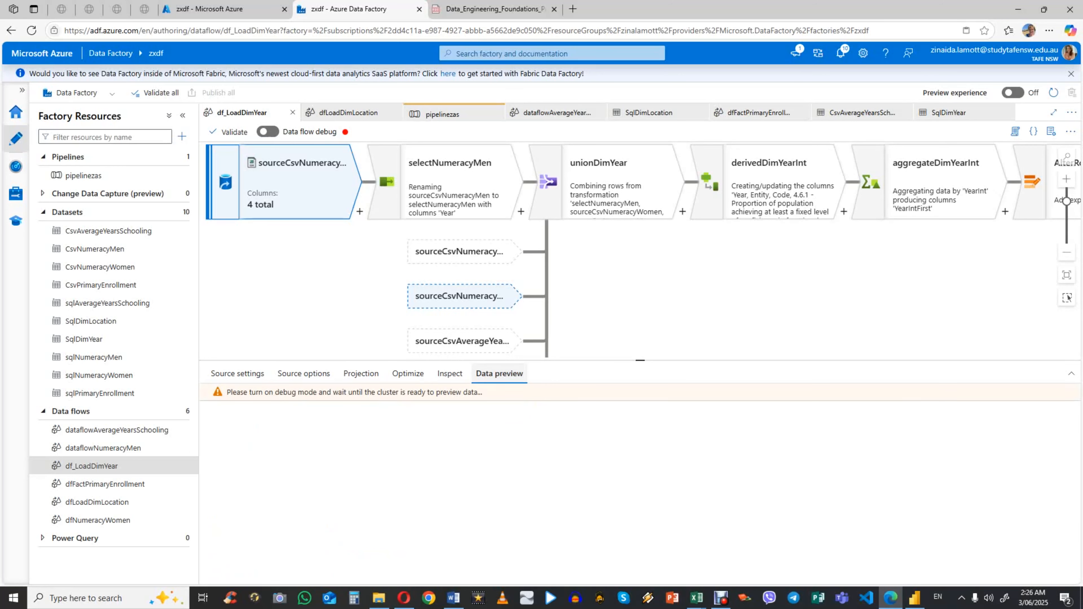
pyautogui.scroll(3, 639, 252)
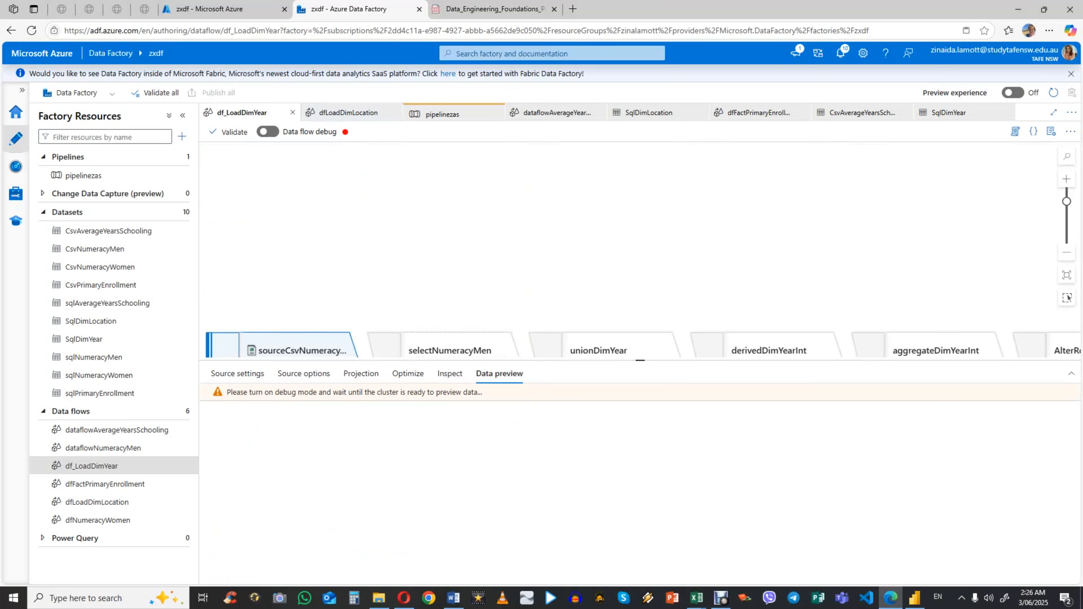
pyautogui.scroll(2, 639, 252)
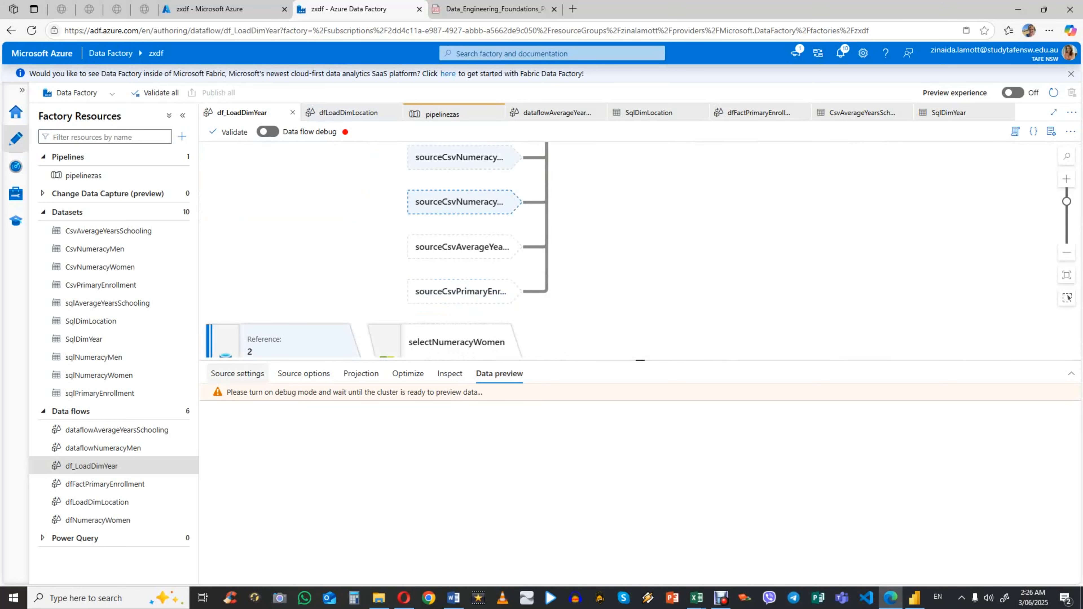
pyautogui.click(238, 373)
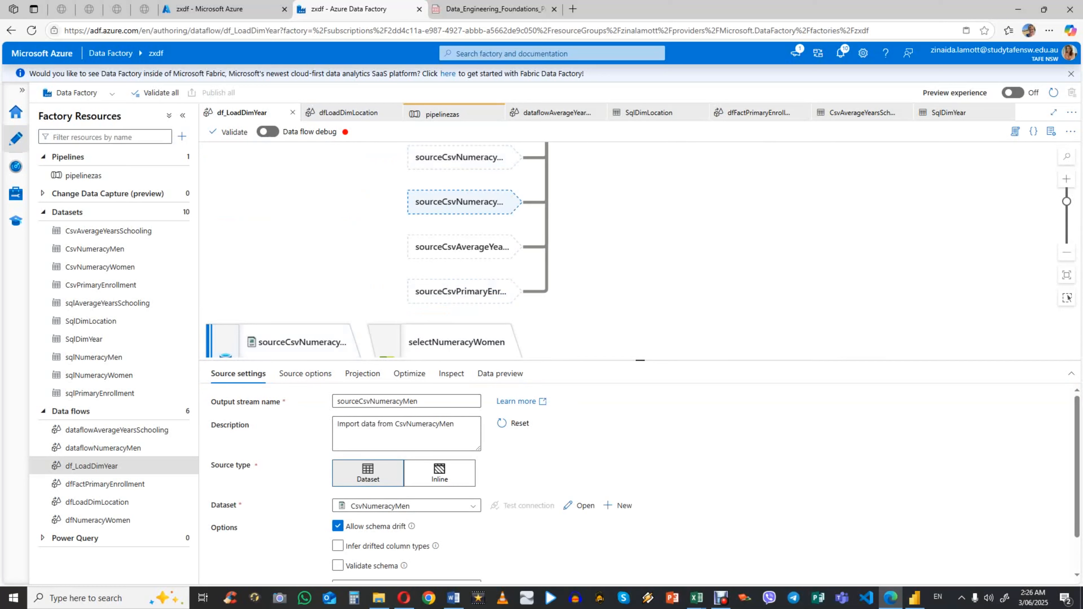
pyautogui.scroll(2, 639, 252)
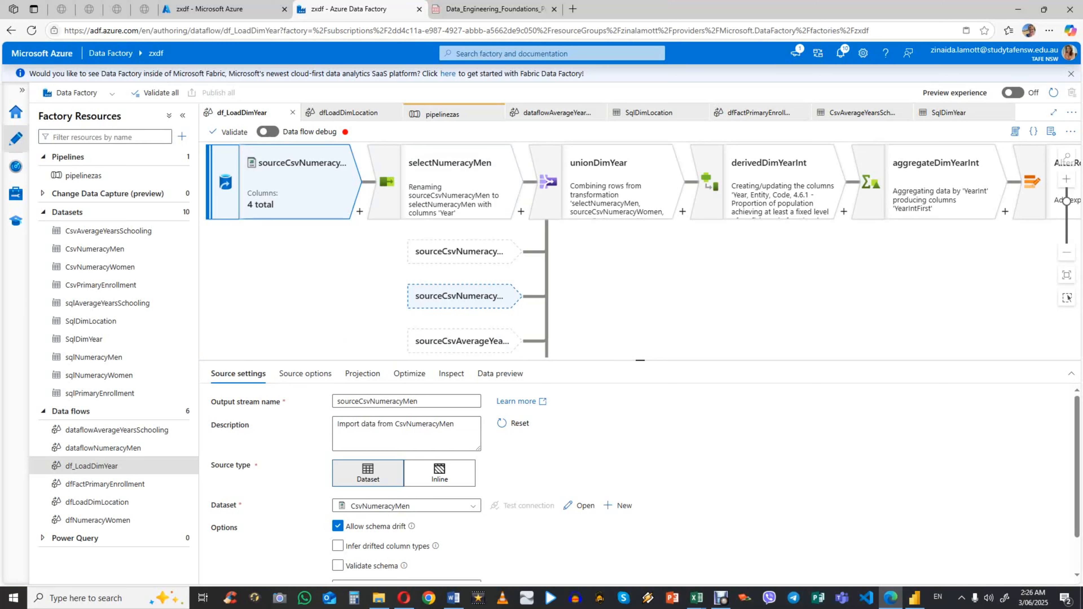
# Step: Show the transformations available after sourceCsvNumeracyMen, and review the select settings and partition option of selectNumeracyMen
pyautogui.click(359, 211)
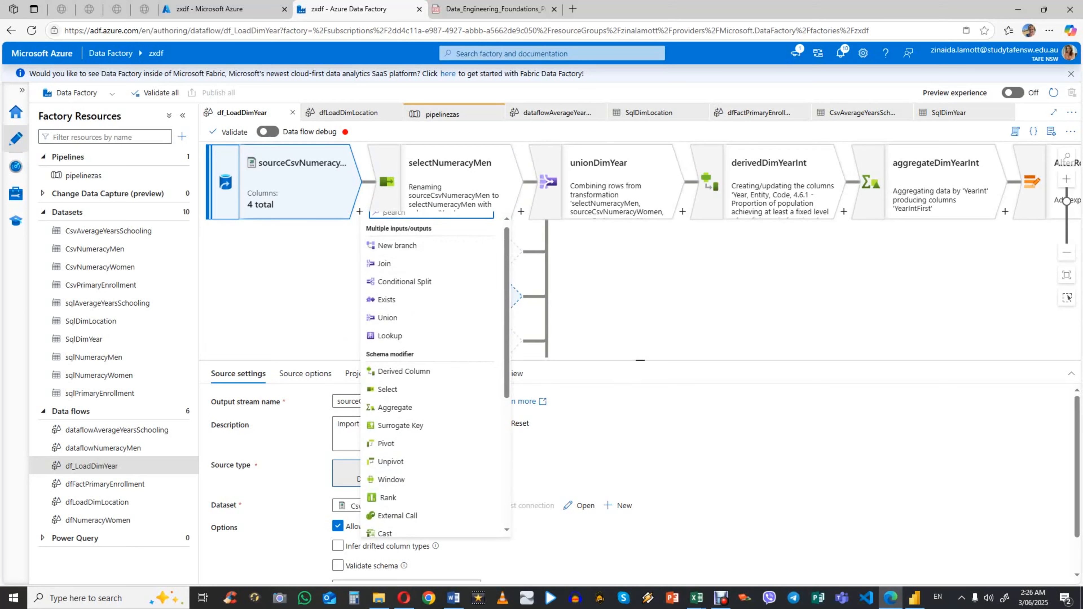
pyautogui.click(388, 389)
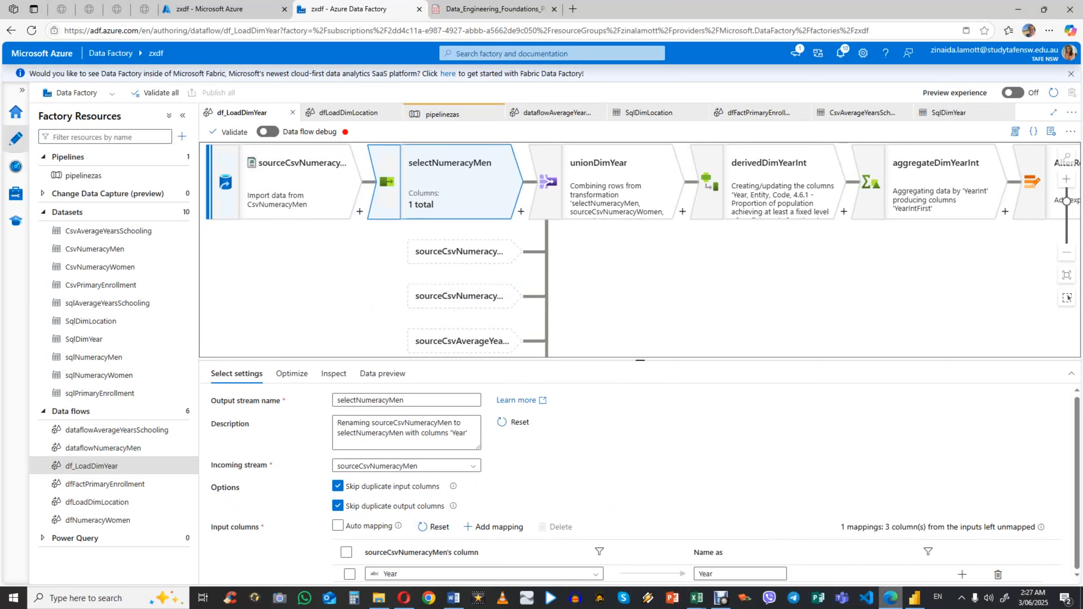
pyautogui.moveTo(913, 598)
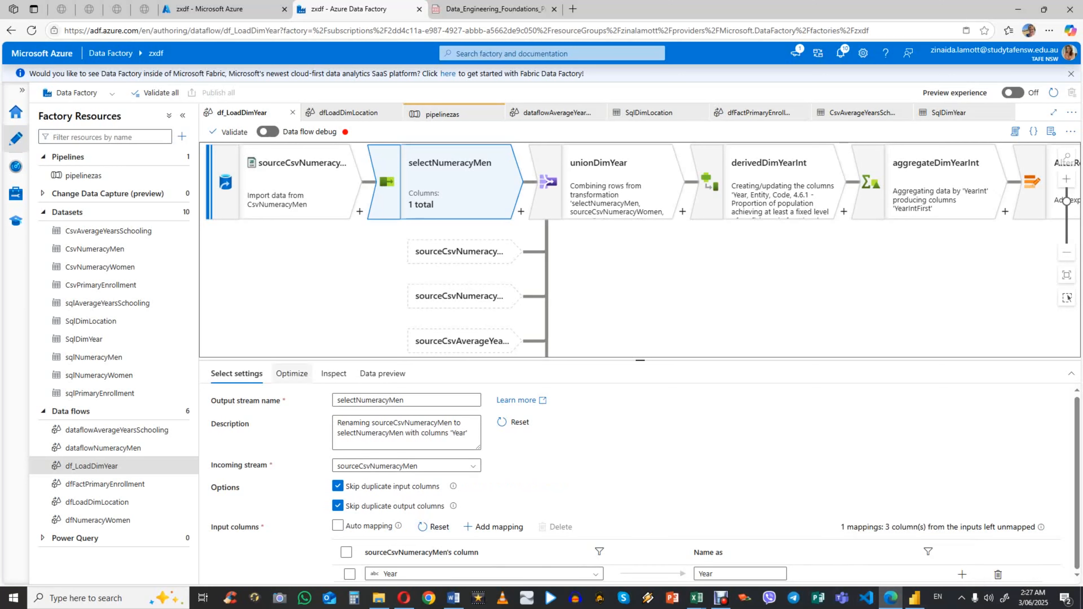
pyautogui.click(291, 374)
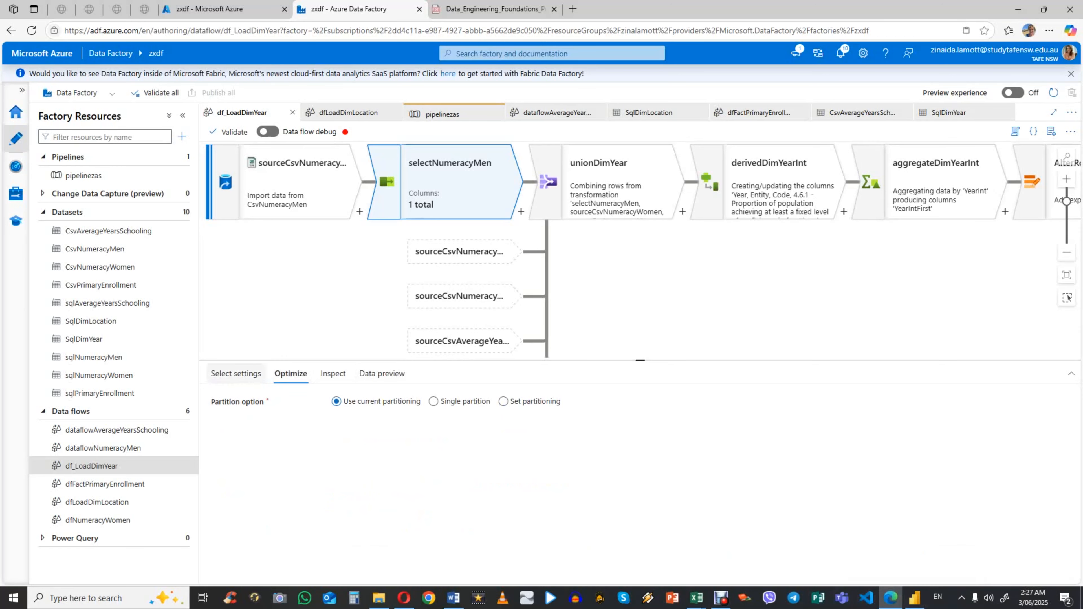
pyautogui.click(236, 373)
# Step: Switch to average-years-of-schooling.csv in Excel, fill the Year column with the standard green, and return to Azure Data Factory
pyautogui.moveTo(696, 597)
pyautogui.click(745, 544)
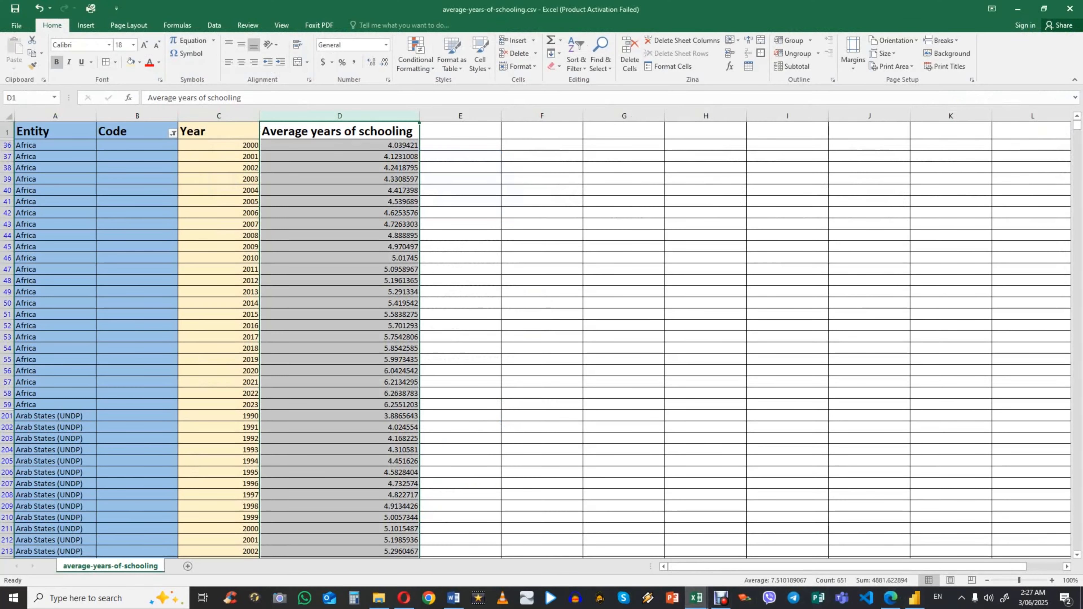
pyautogui.click(219, 115)
pyautogui.click(140, 63)
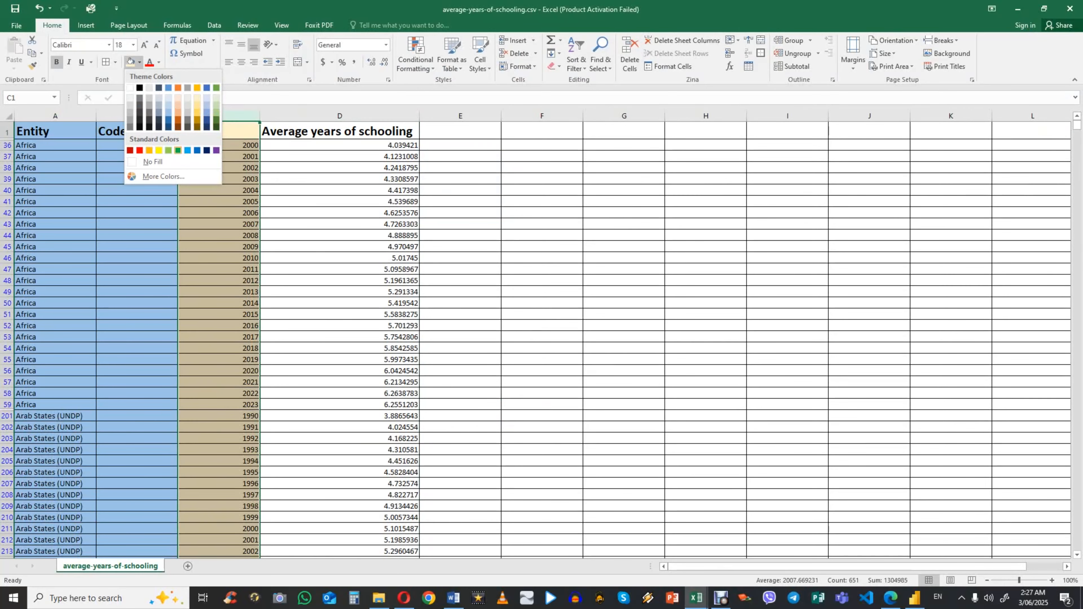
pyautogui.click(177, 150)
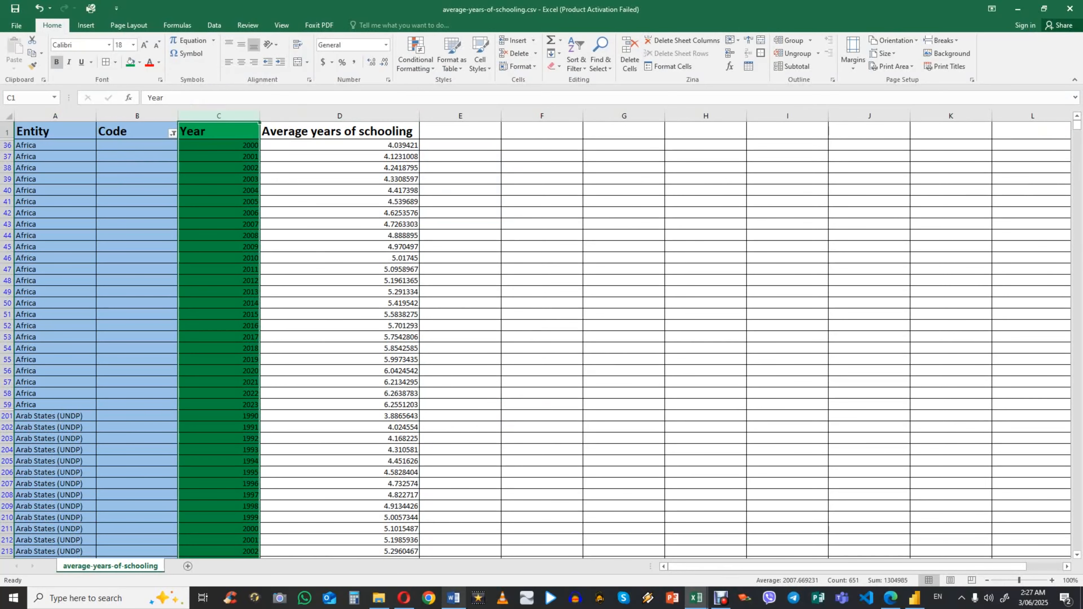
pyautogui.click(890, 598)
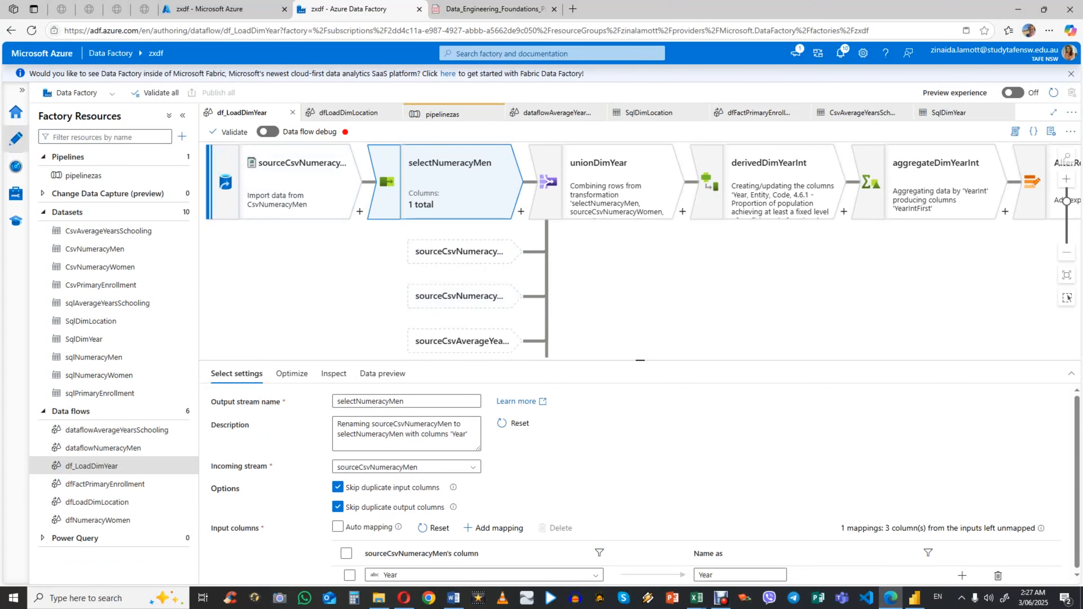
# Step: Examine the other source streams in the data flow, including the source settings of sourceCsvAverageYearsSchooling and sourceCsvPrimaryEnrollment
pyautogui.scroll(-3, 299, 183)
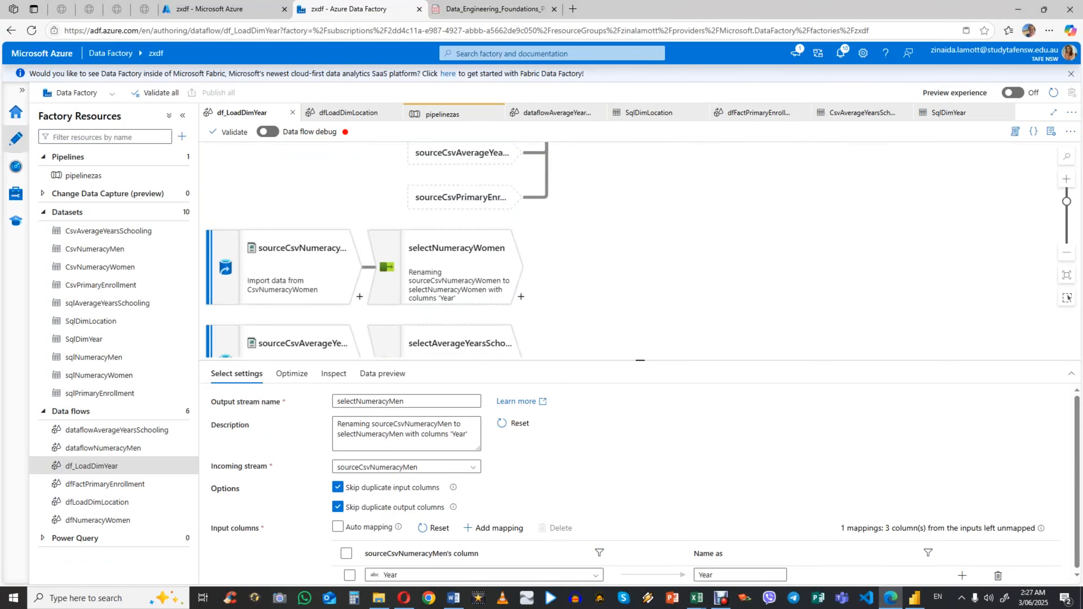
pyautogui.click(299, 181)
pyautogui.click(299, 270)
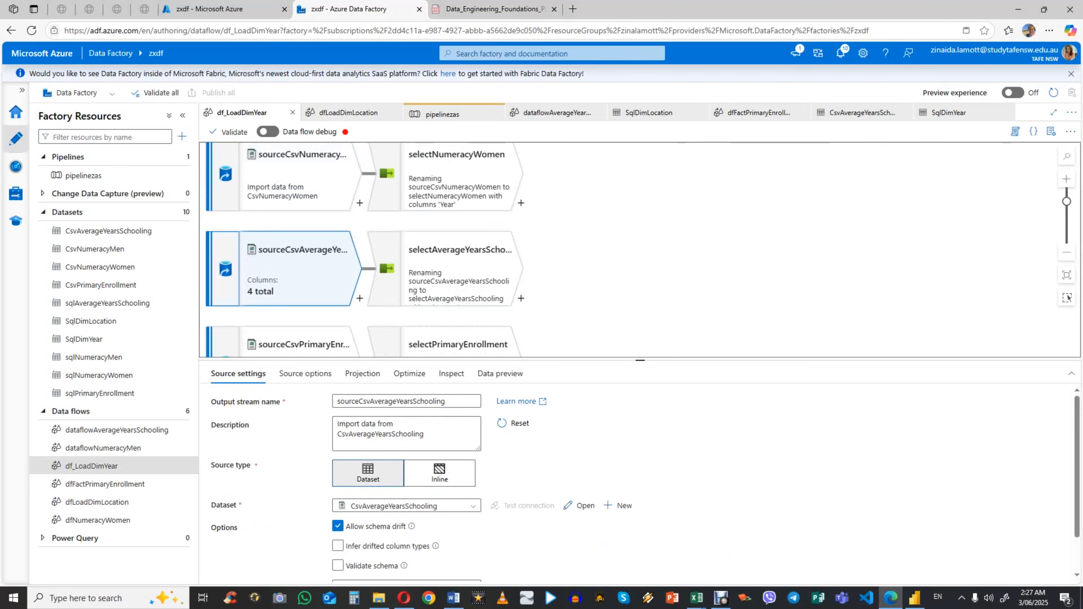
pyautogui.scroll(-2, 299, 269)
pyautogui.click(298, 269)
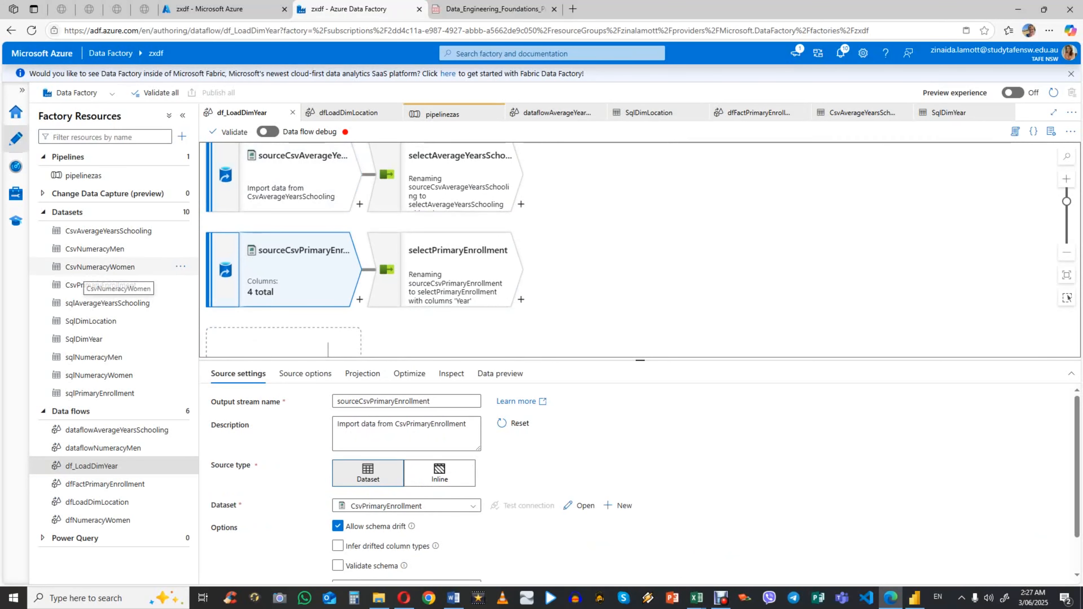
pyautogui.scroll(2, 461, 256)
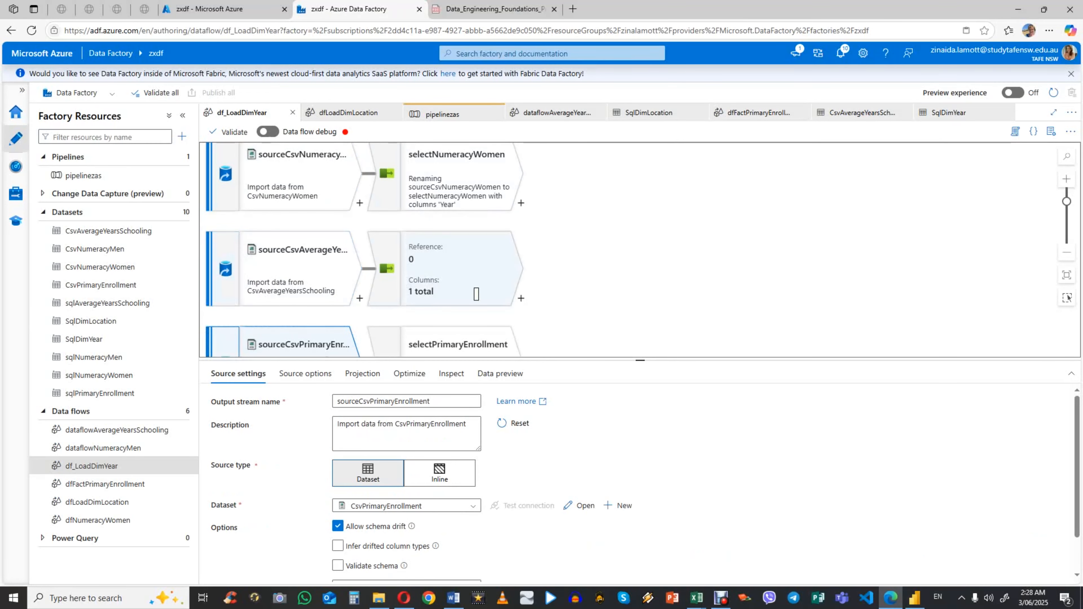
pyautogui.scroll(3, 476, 293)
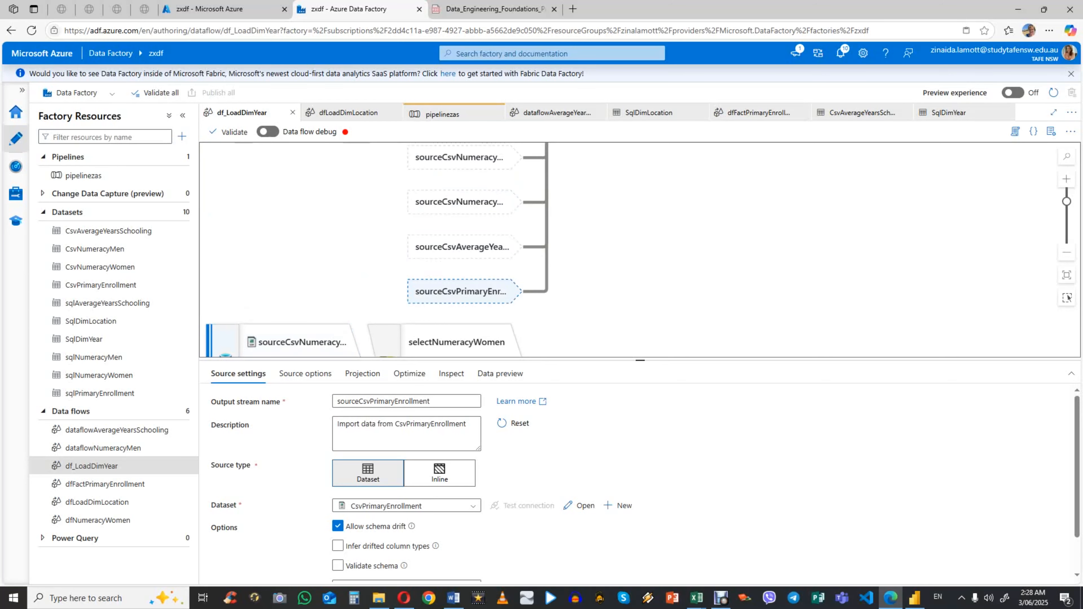
pyautogui.scroll(-3, 639, 250)
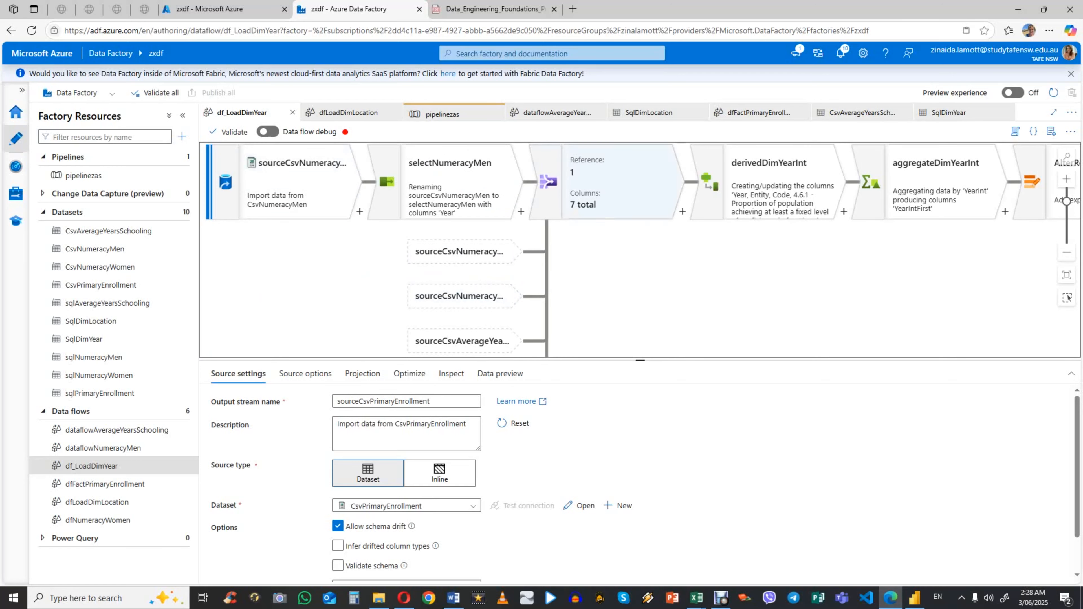
# Step: Open the unionDimYear transformation and review its incoming stream, union method and combined streams
pyautogui.click(617, 183)
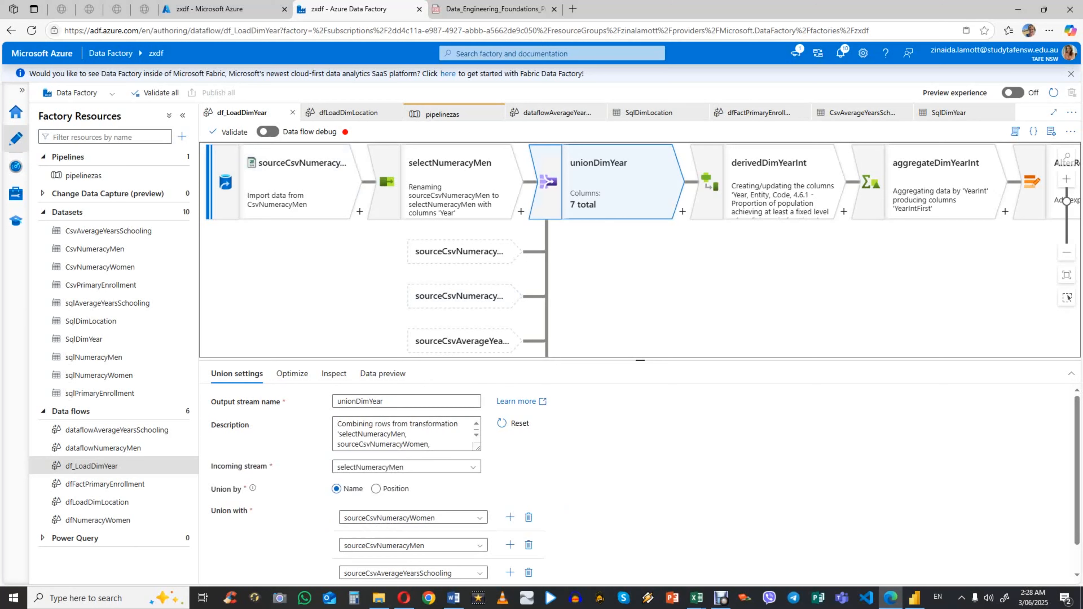
pyautogui.scroll(-1, 640, 482)
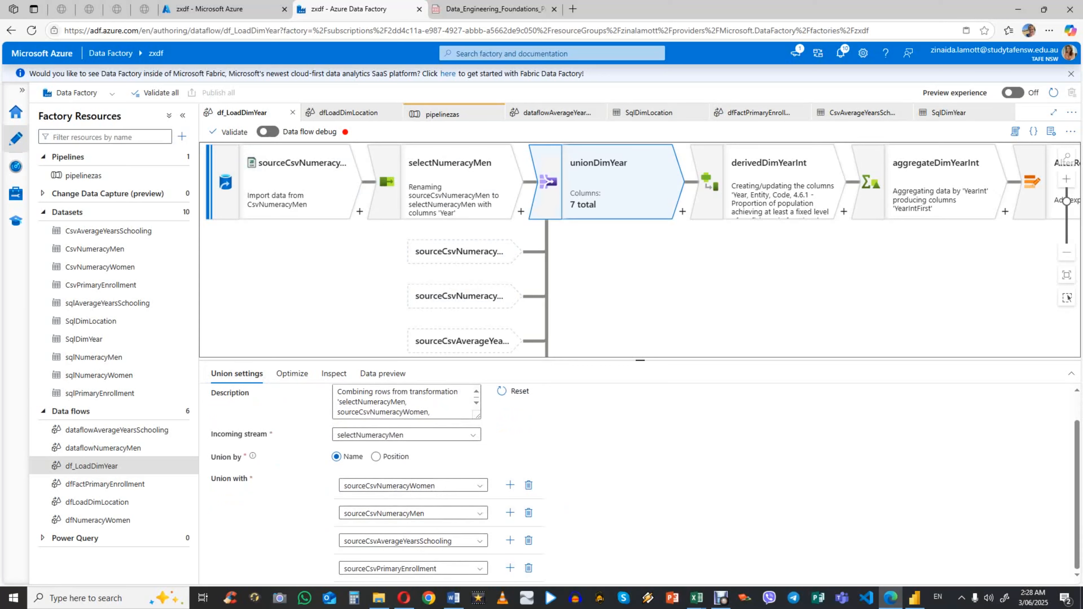
pyautogui.scroll(1, 639, 482)
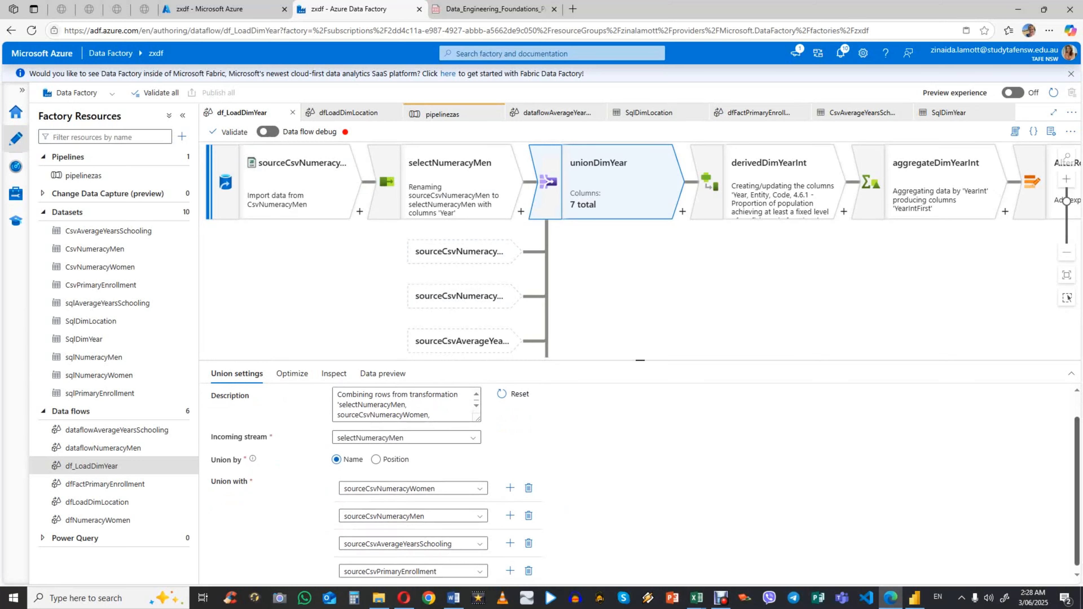
# Step: Compare the derived column expression in derivedDimYearInt with the column types in the projection of sourceCsvNumeracyMen
pyautogui.moveTo(802, 273); pyautogui.dragTo(503, 273)
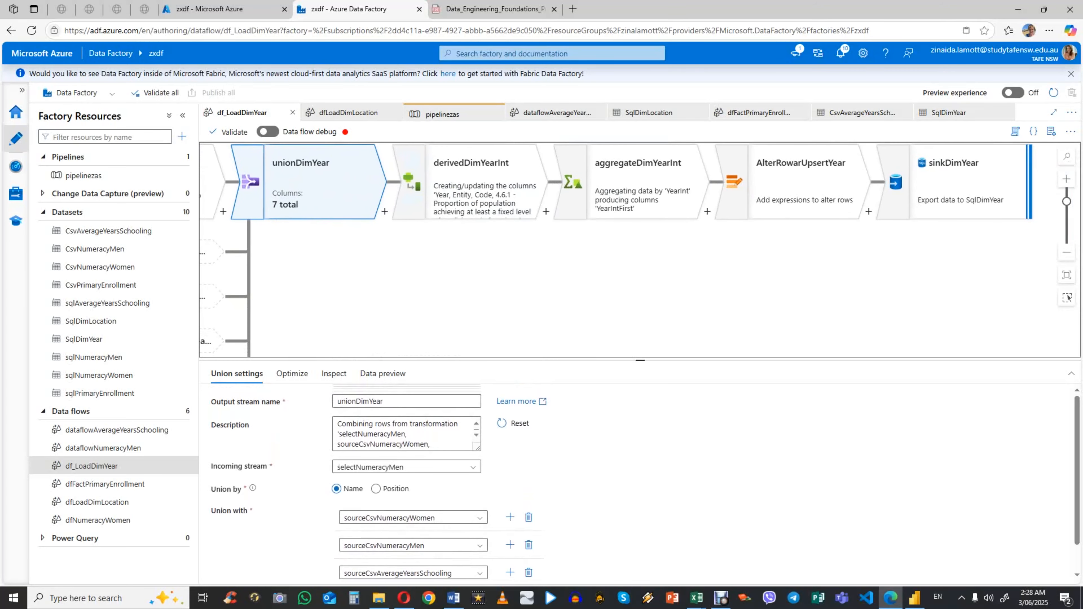
pyautogui.click(481, 183)
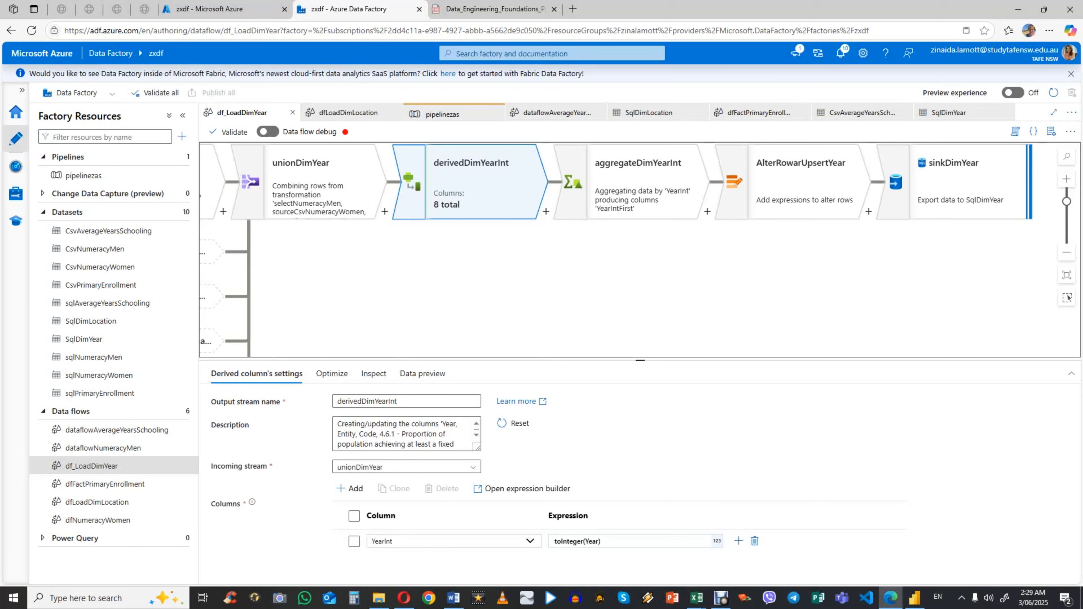
pyautogui.moveTo(324, 192); pyautogui.dragTo(665, 209)
pyautogui.click(341, 201)
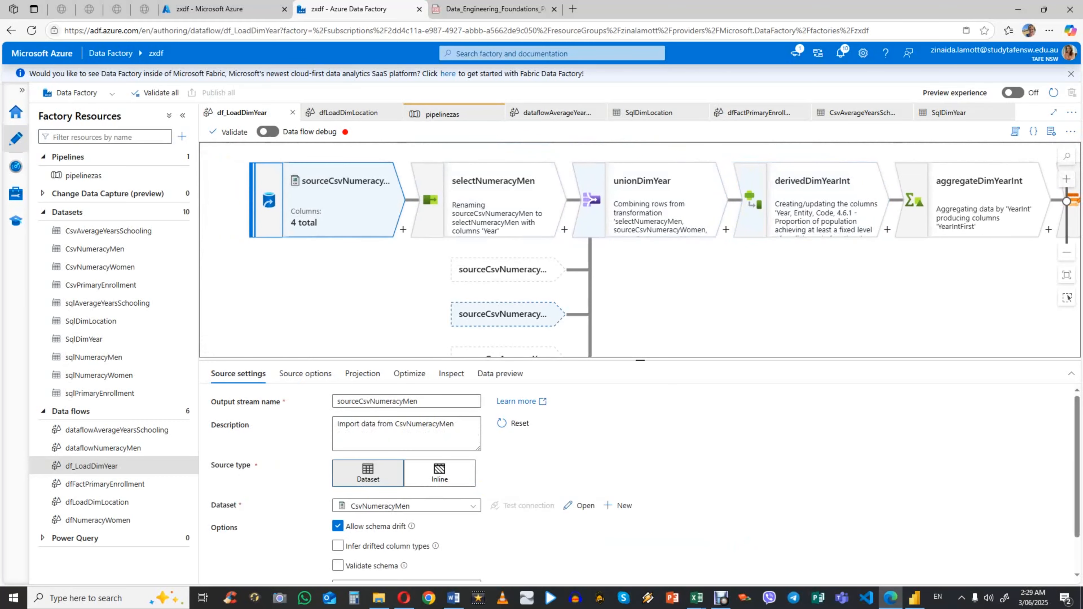
pyautogui.click(362, 373)
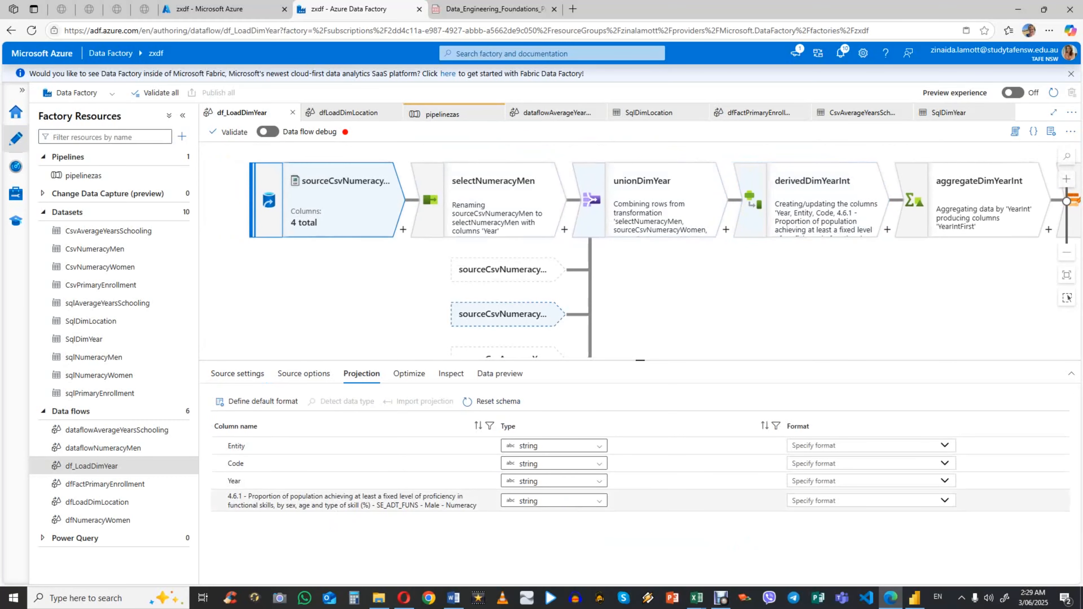
pyautogui.moveTo(507, 205); pyautogui.dragTo(288, 199)
pyautogui.moveTo(452, 202); pyautogui.dragTo(329, 202)
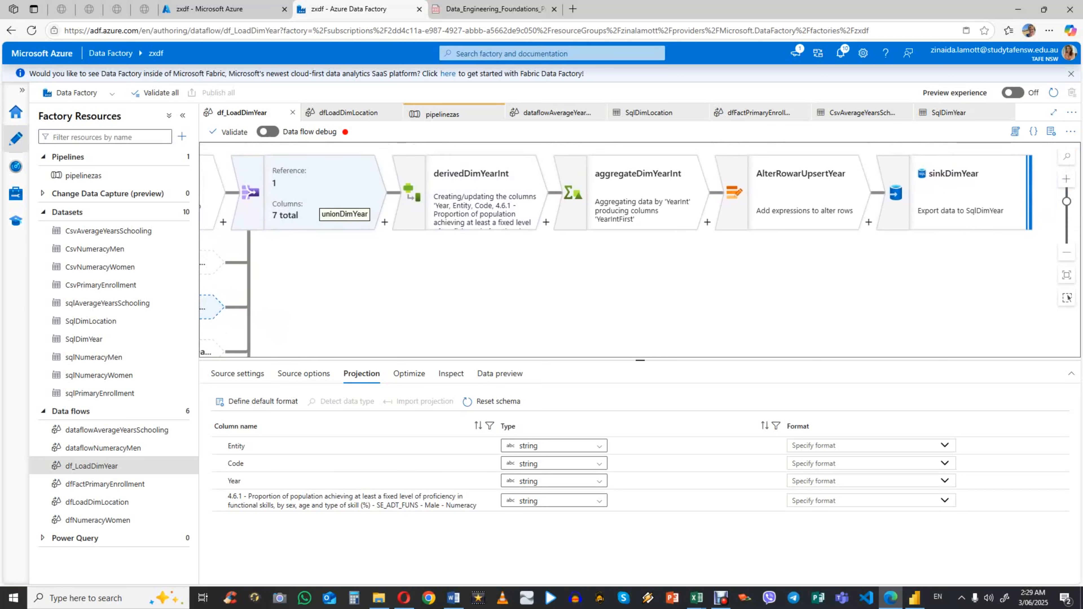
pyautogui.click(448, 205)
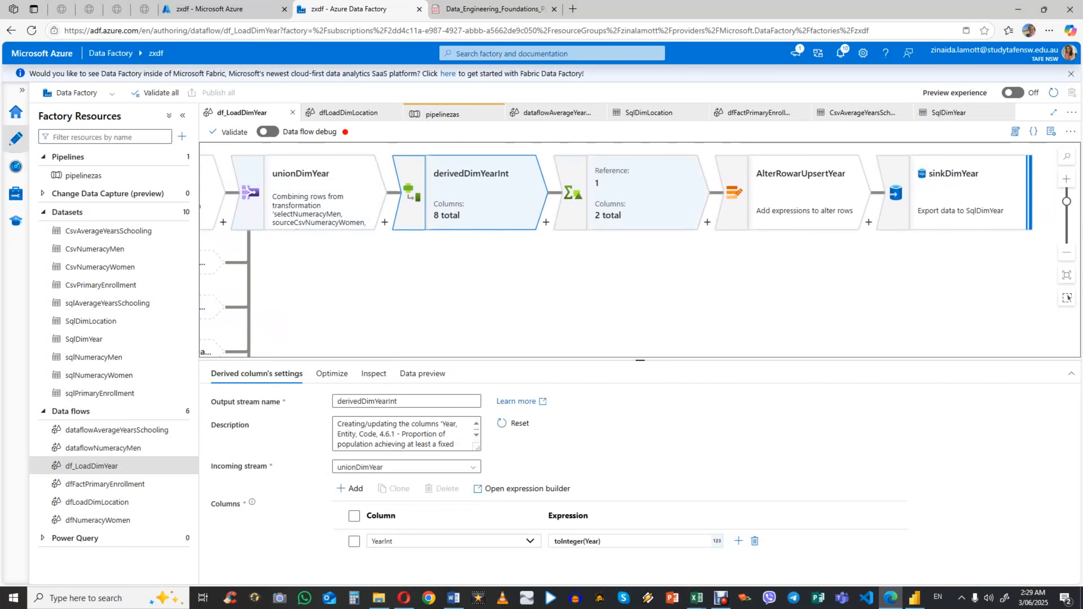
# Step: Open the aggregateDimYearInt transformation and review its group-by column and aggregate expression
pyautogui.click(631, 200)
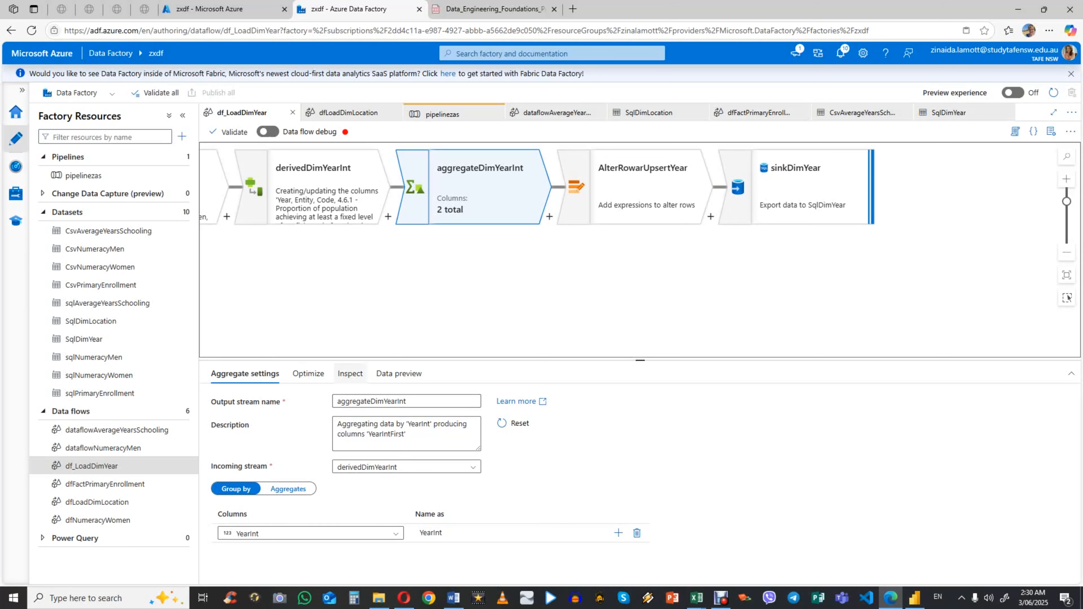
pyautogui.click(288, 489)
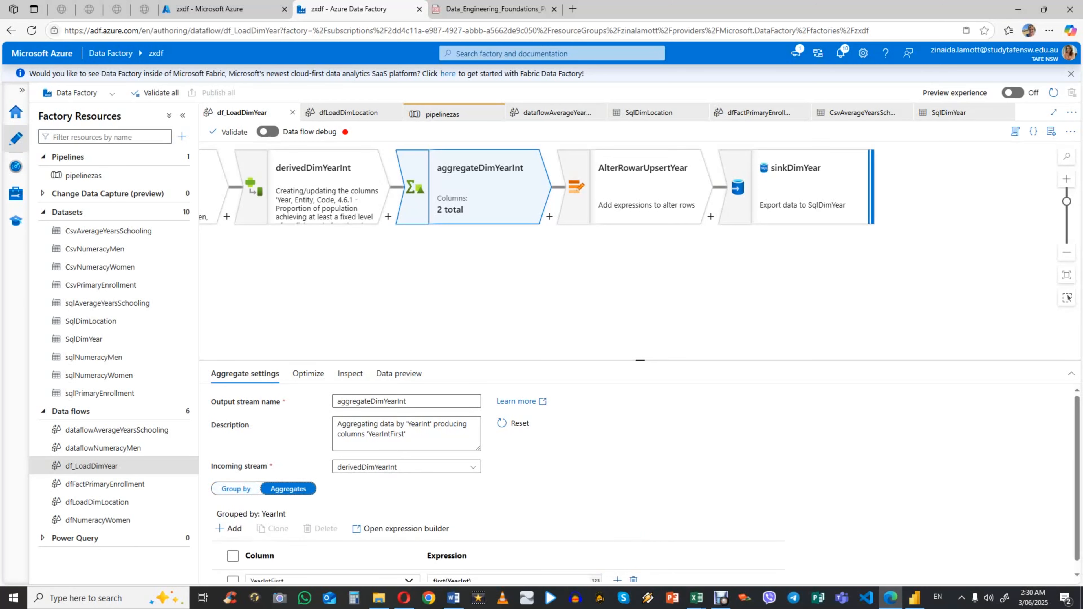
pyautogui.scroll(-1, 288, 489)
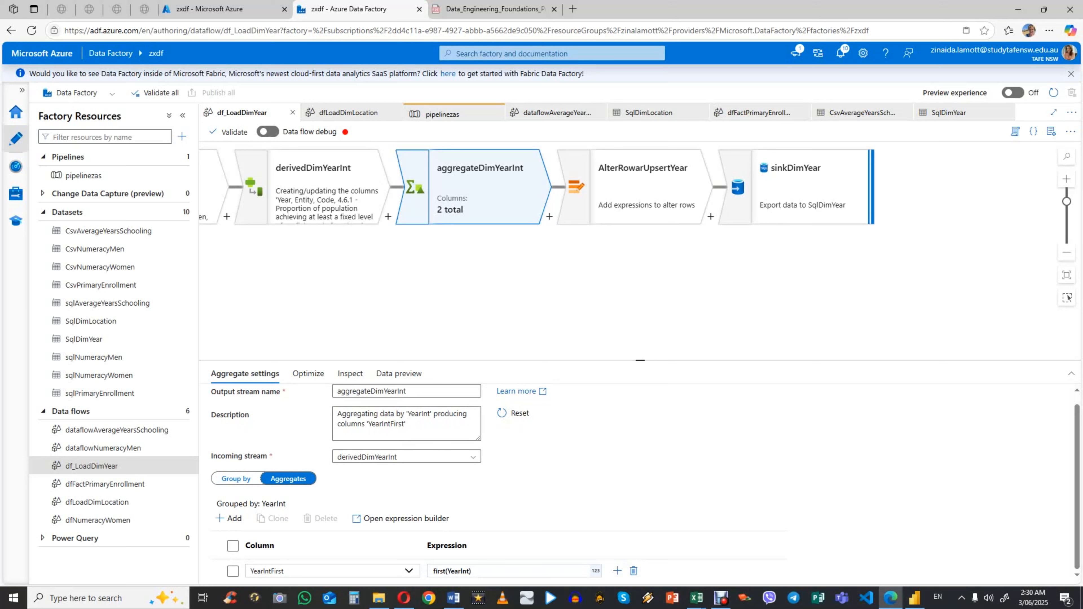
pyautogui.click(236, 479)
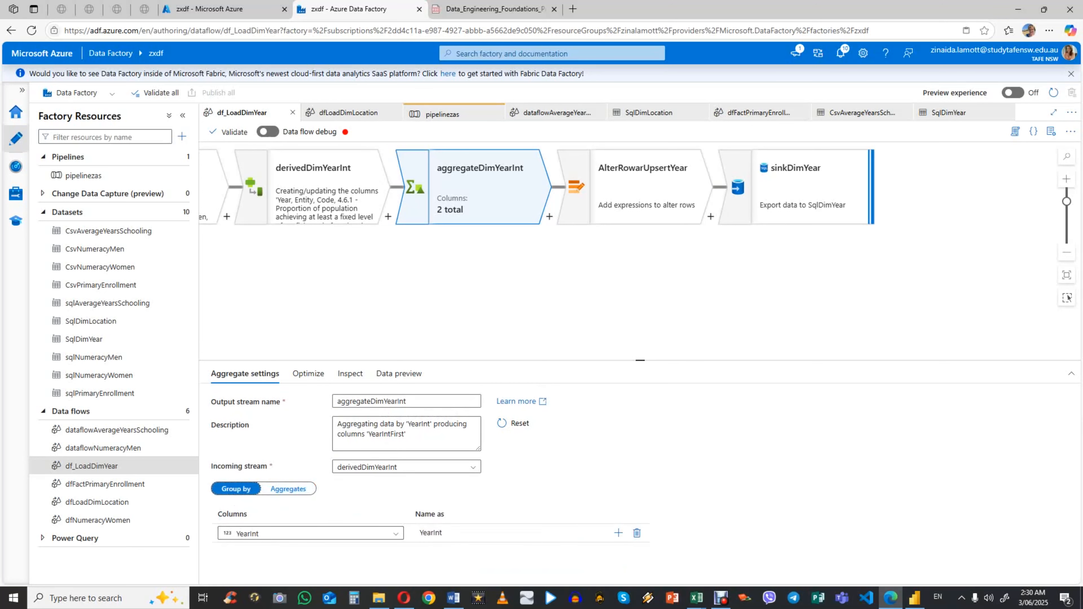
pyautogui.click(288, 489)
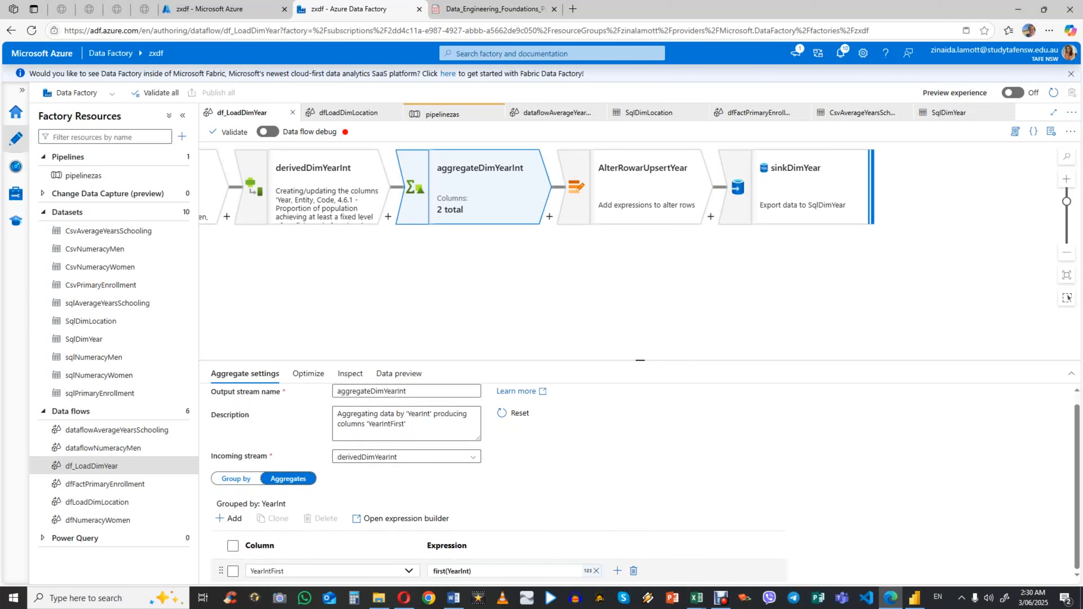
pyautogui.click(235, 479)
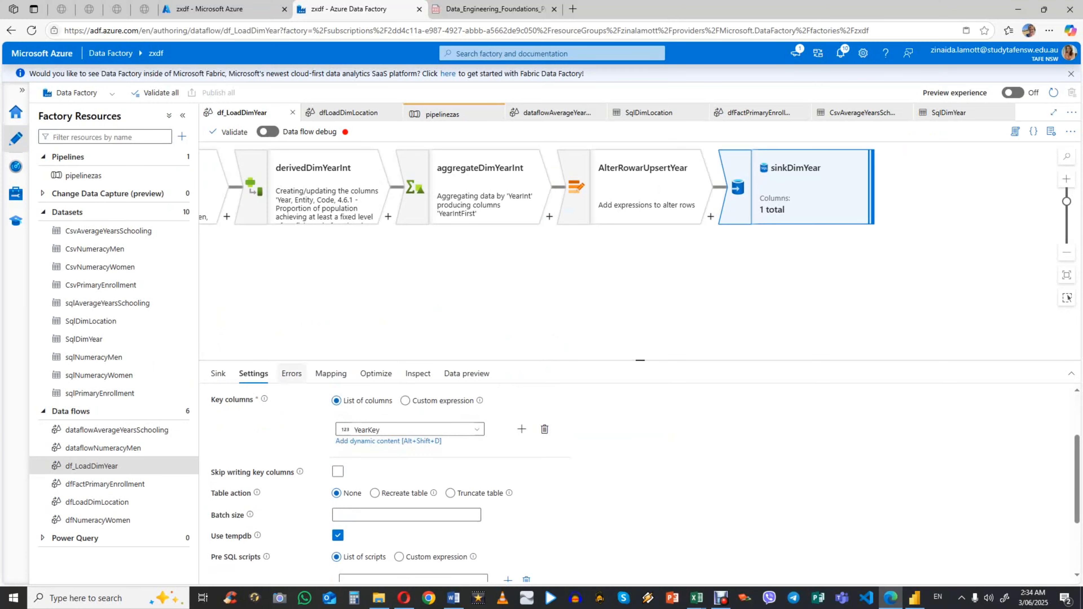
# Step: Review the column mapping, data preview and sink settings of the sinkDimYear transformation
pyautogui.click(331, 374)
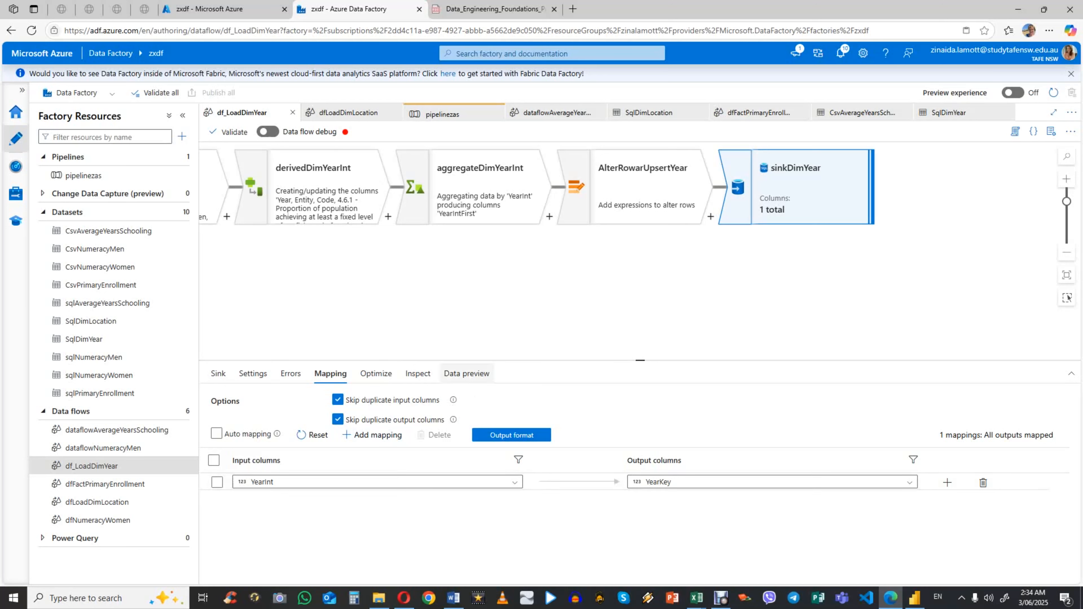
pyautogui.click(467, 374)
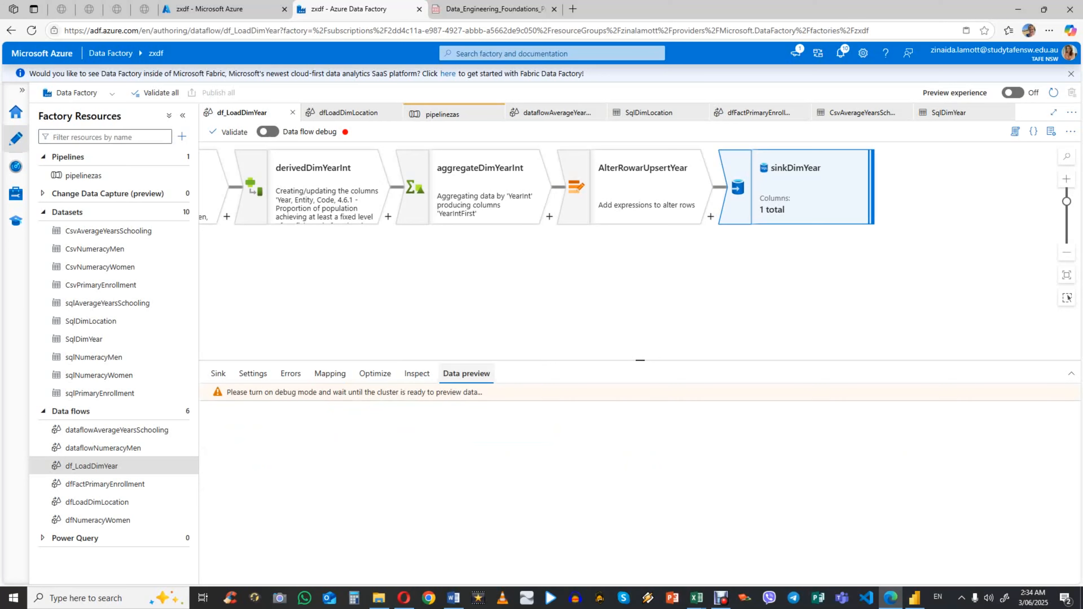
pyautogui.click(218, 373)
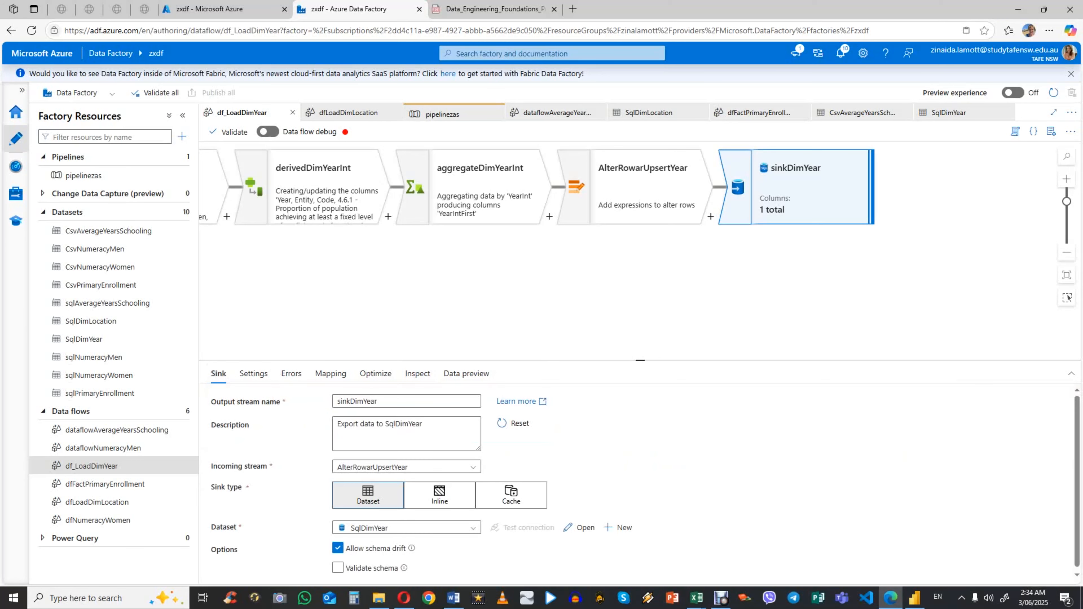
# Step: Open the dfLoadDimLocation data flow and display the source settings of sourcePrimaryEnrollment
pyautogui.scroll(2, 639, 264)
pyautogui.moveTo(324, 282); pyautogui.dragTo(761, 195)
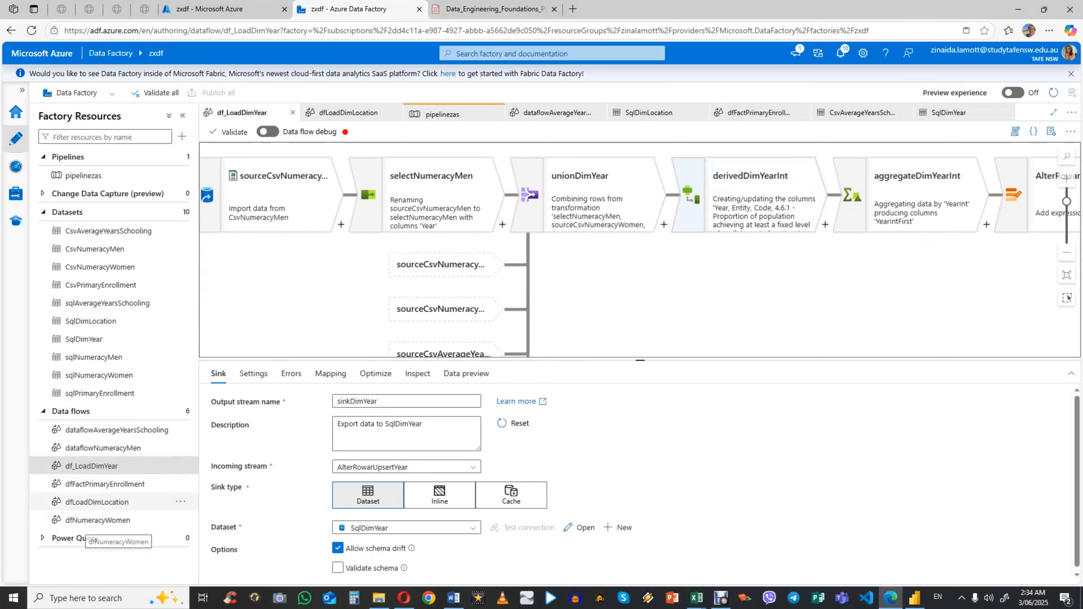
pyautogui.click(87, 504)
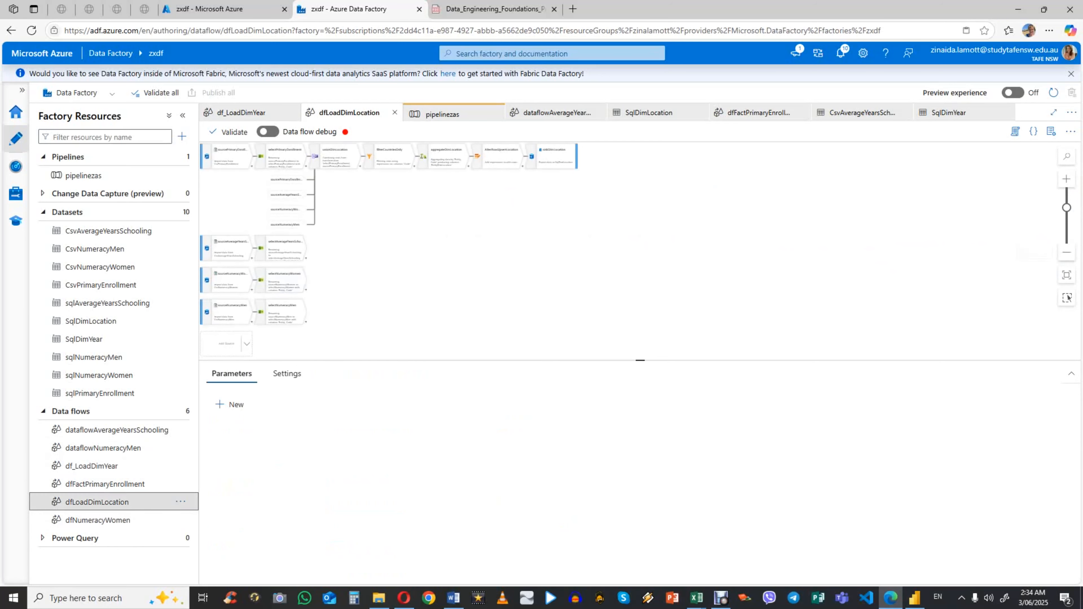
pyautogui.click(232, 157)
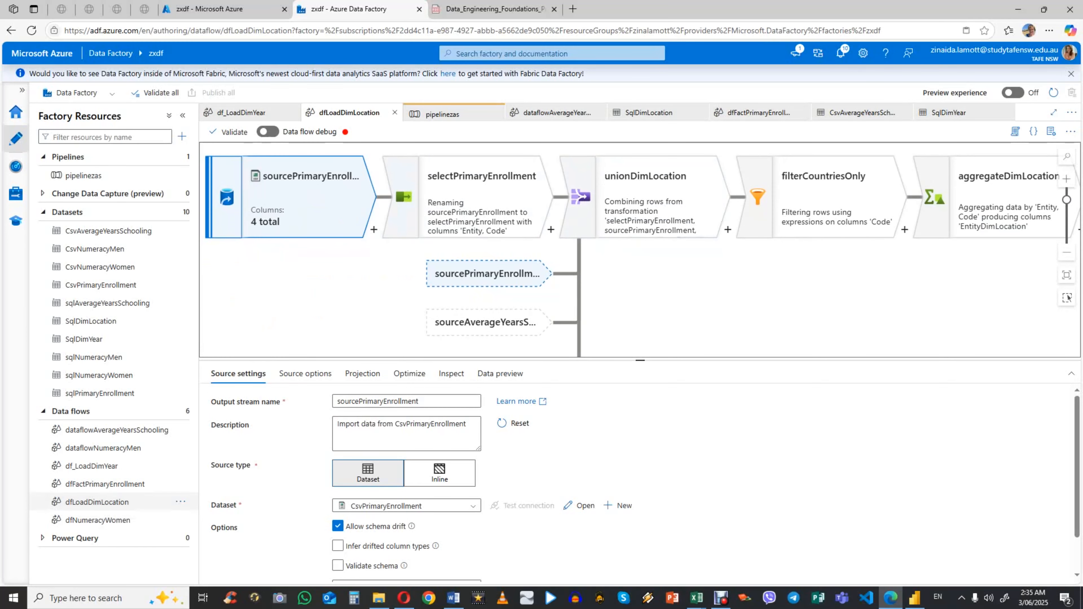
# Step: Switch to average-years-of-schooling.csv in Excel and check the filter on the Code column
pyautogui.click(696, 598)
pyautogui.click(757, 549)
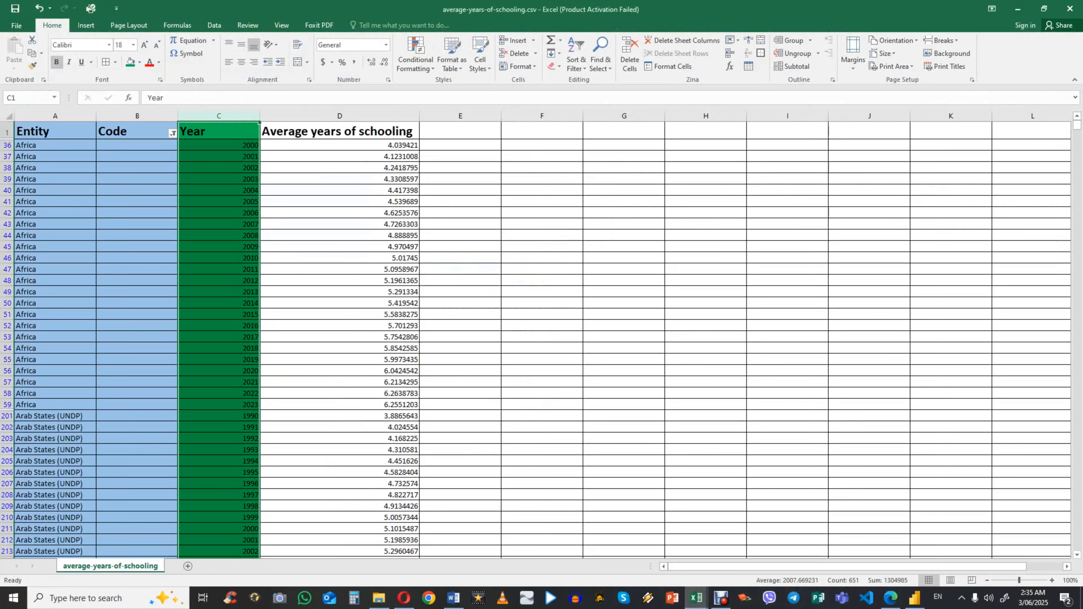
pyautogui.click(55, 201)
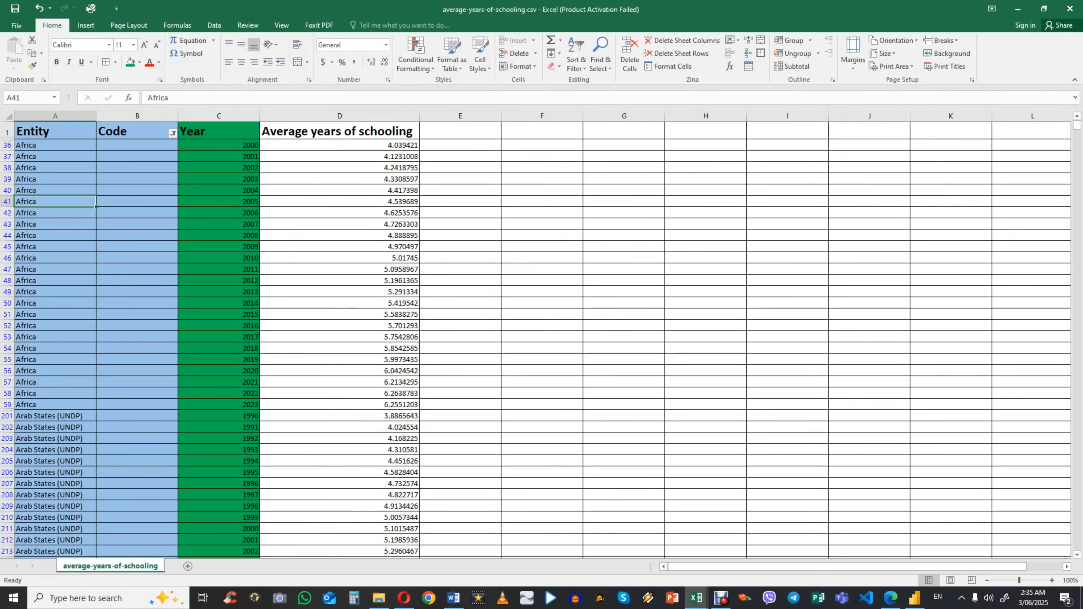
pyautogui.click(173, 133)
pyautogui.moveTo(1077, 125)
pyautogui.mouseDown()
pyautogui.moveTo(1077, 142)
pyautogui.moveTo(1077, 124)
pyautogui.mouseUp()
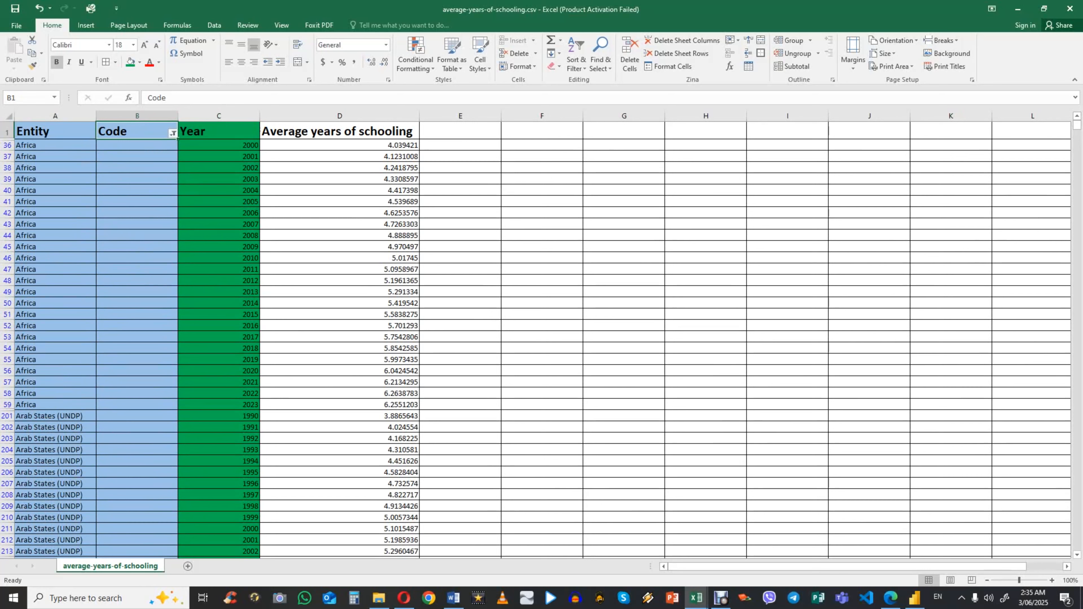
# Step: Enter Austria as the entity and aus as the code in row 44
pyautogui.click(55, 235)
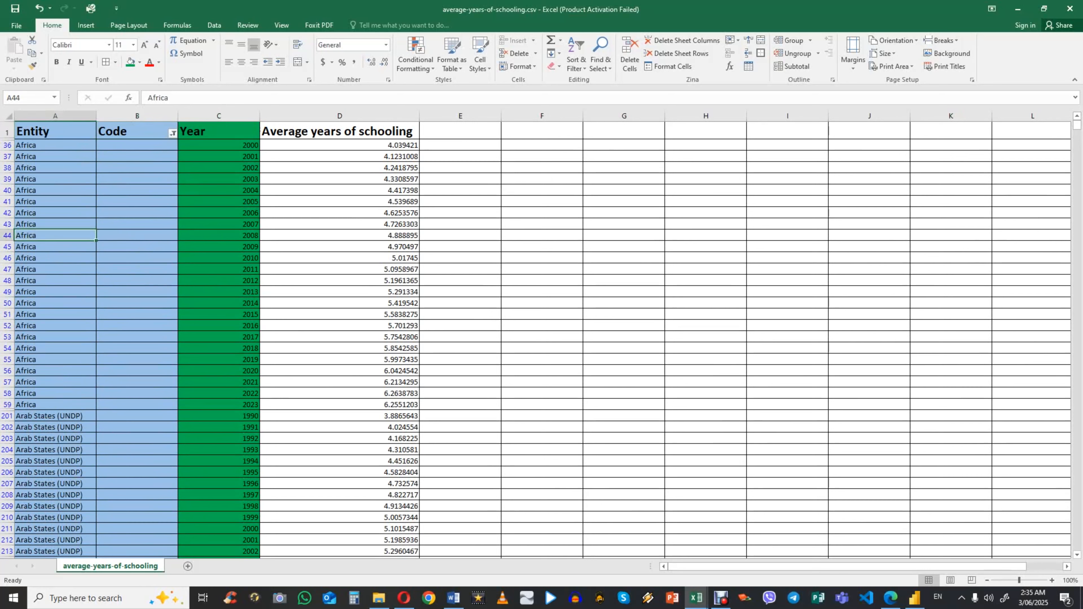
pyautogui.write('Austria')
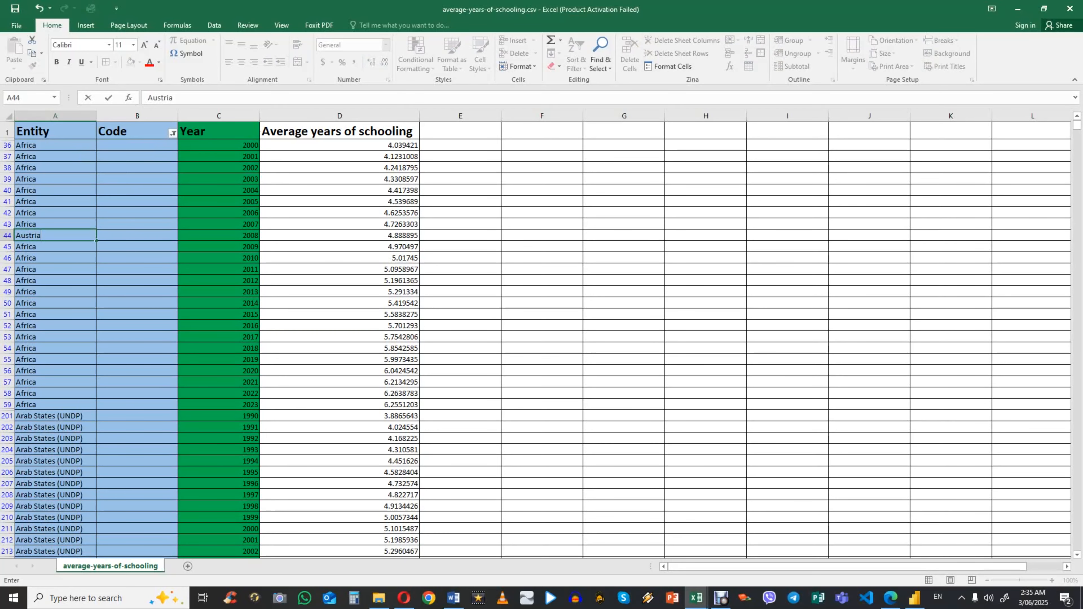
pyautogui.press('Tab')
pyautogui.write('a')
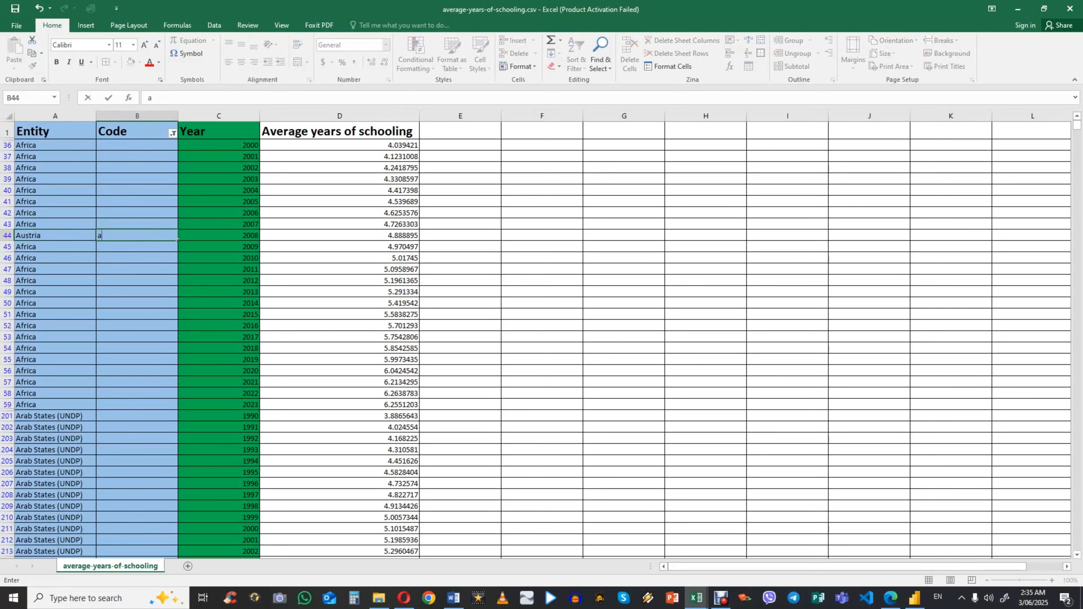
pyautogui.press('Return')
pyautogui.press('Up')
# Step: Change the fill colour of the whole Year column to light green
pyautogui.click(219, 116)
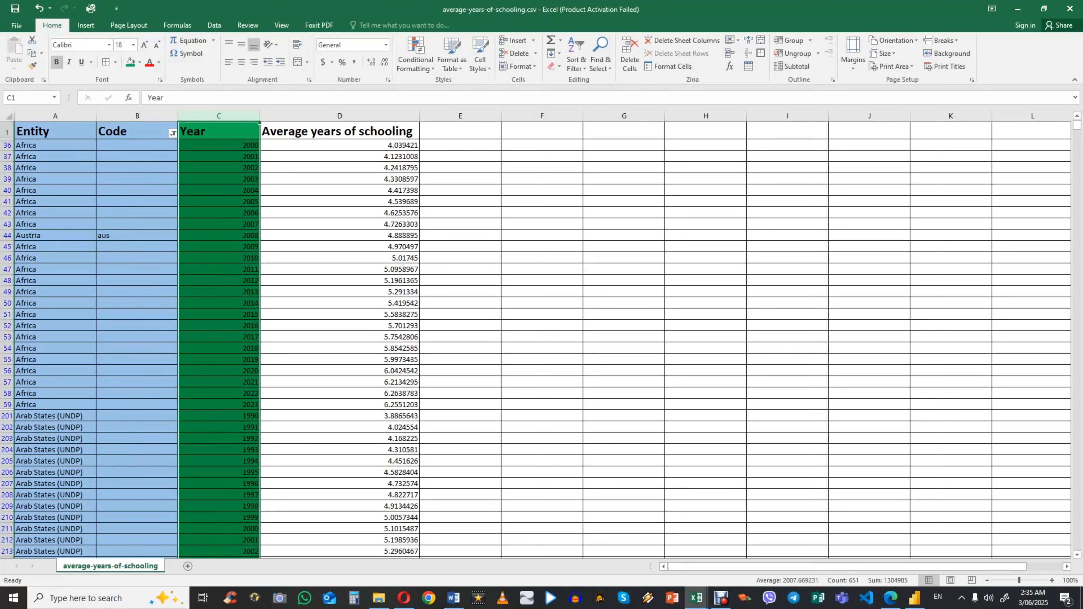
pyautogui.click(139, 62)
pyautogui.click(216, 98)
pyautogui.click(214, 213)
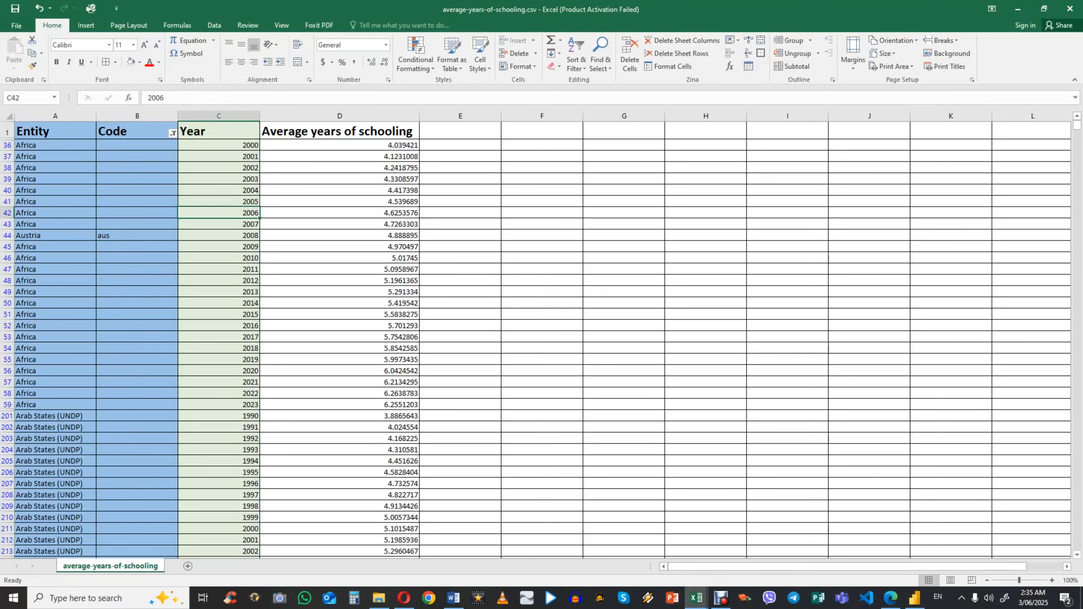
# Step: Change the fill colour of the Entity and Code columns to a lighter blue
pyautogui.click(147, 247)
pyautogui.moveTo(55, 116); pyautogui.dragTo(136, 115)
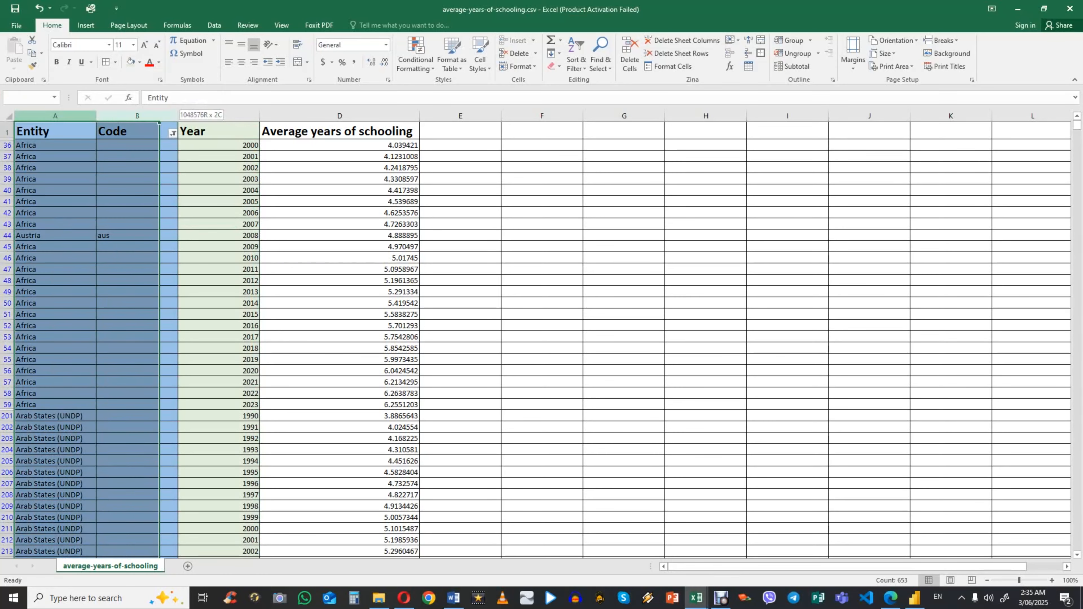
pyautogui.click(139, 62)
pyautogui.click(169, 106)
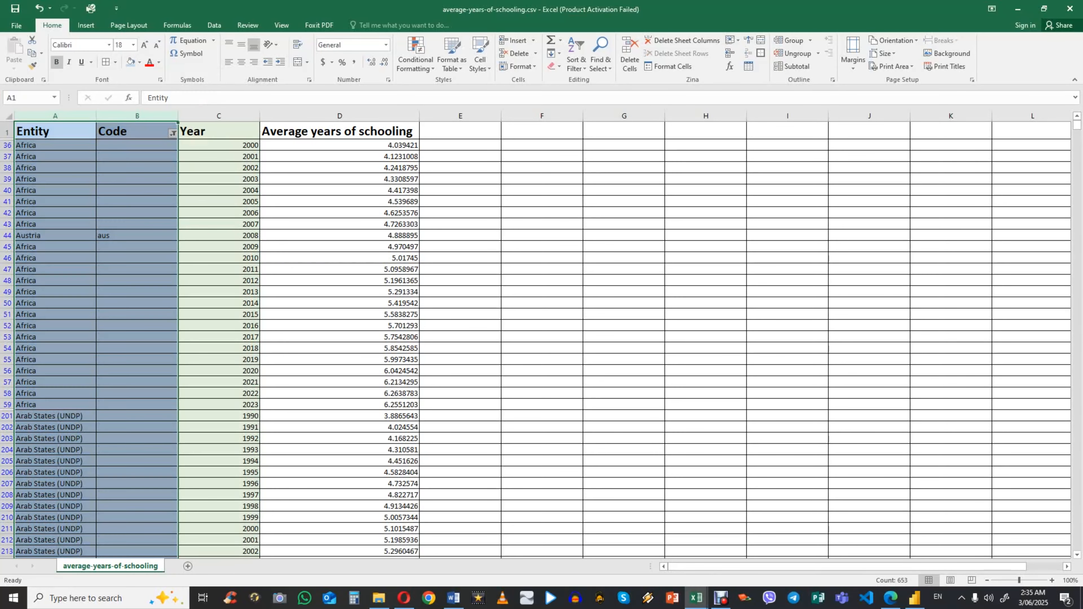
# Step: Compare the Entity and Code values in the Austria row with the surrounding rows
pyautogui.click(137, 258)
pyautogui.click(54, 246)
pyautogui.moveTo(55, 236); pyautogui.dragTo(137, 235)
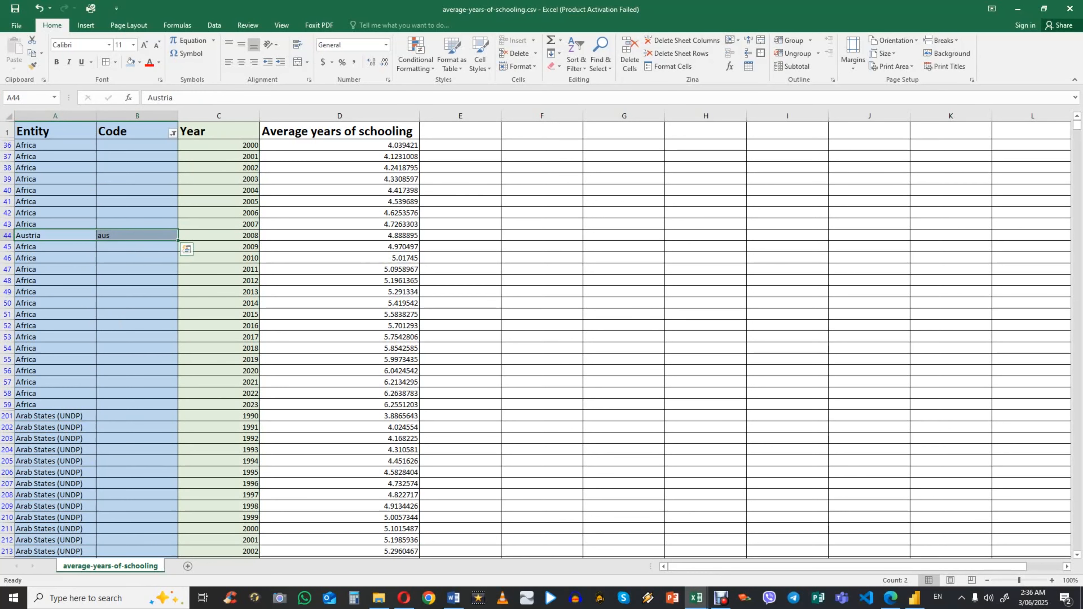
pyautogui.click(137, 292)
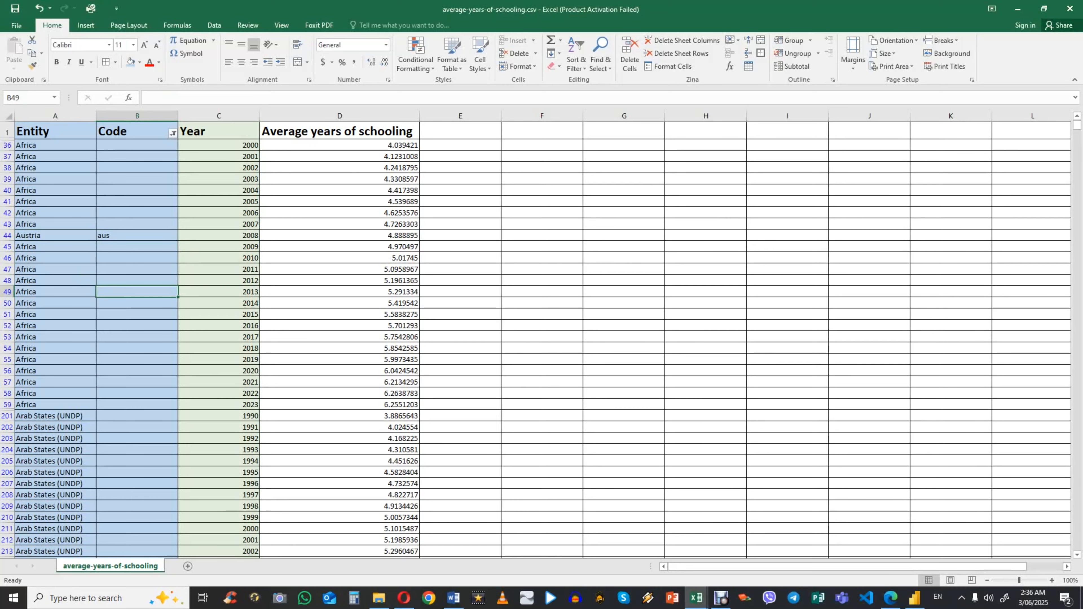
pyautogui.scroll(-1, 535, 340)
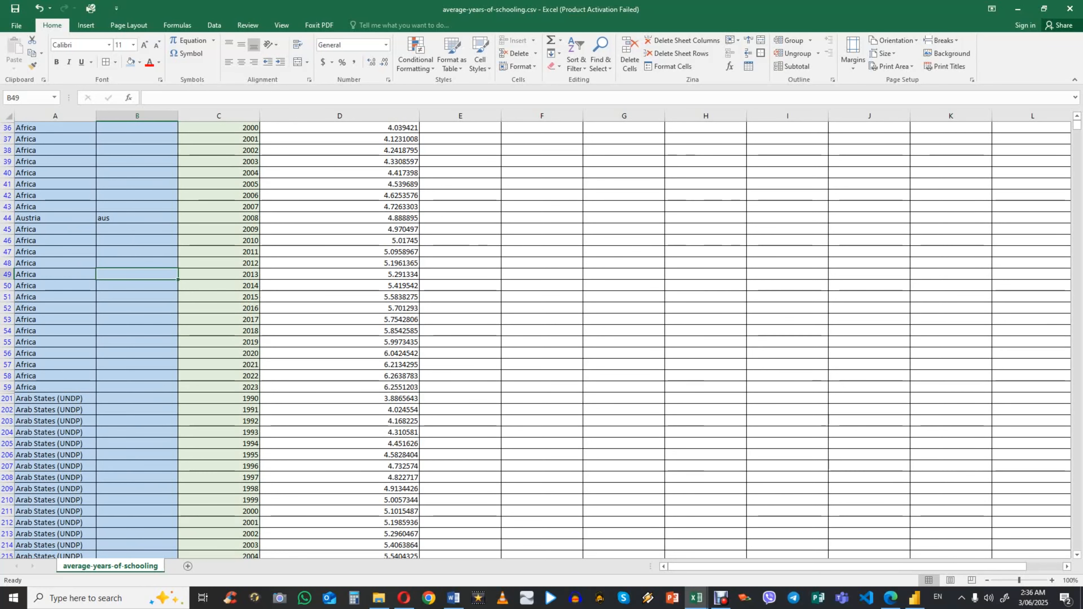
pyautogui.scroll(1, 542, 340)
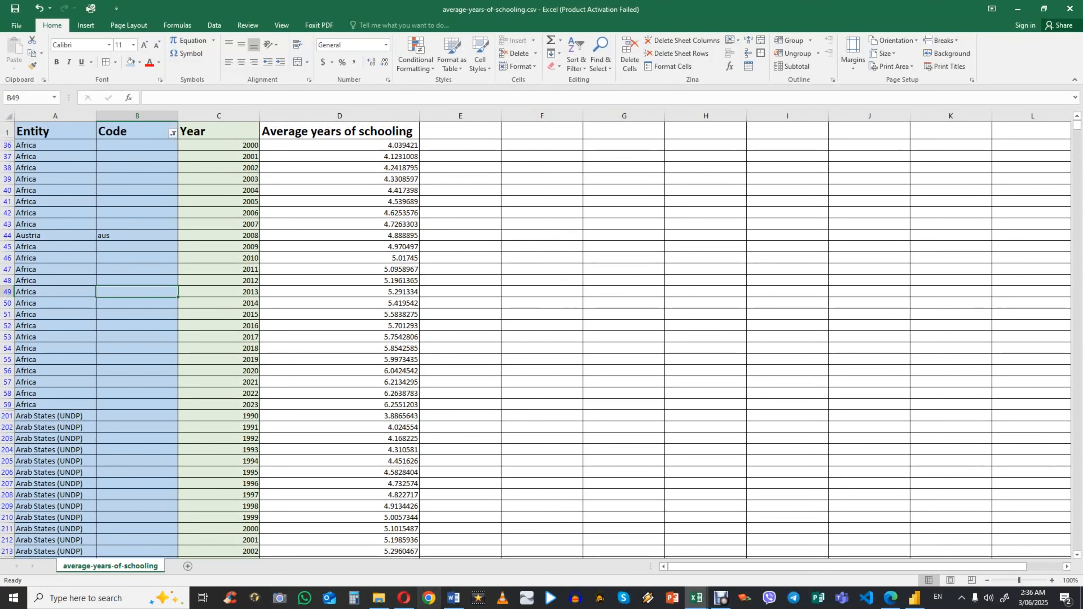
# Step: Switch back to Azure Data Factory and review the column mappings of the selectPrimaryEnrollment transformation
pyautogui.click(890, 598)
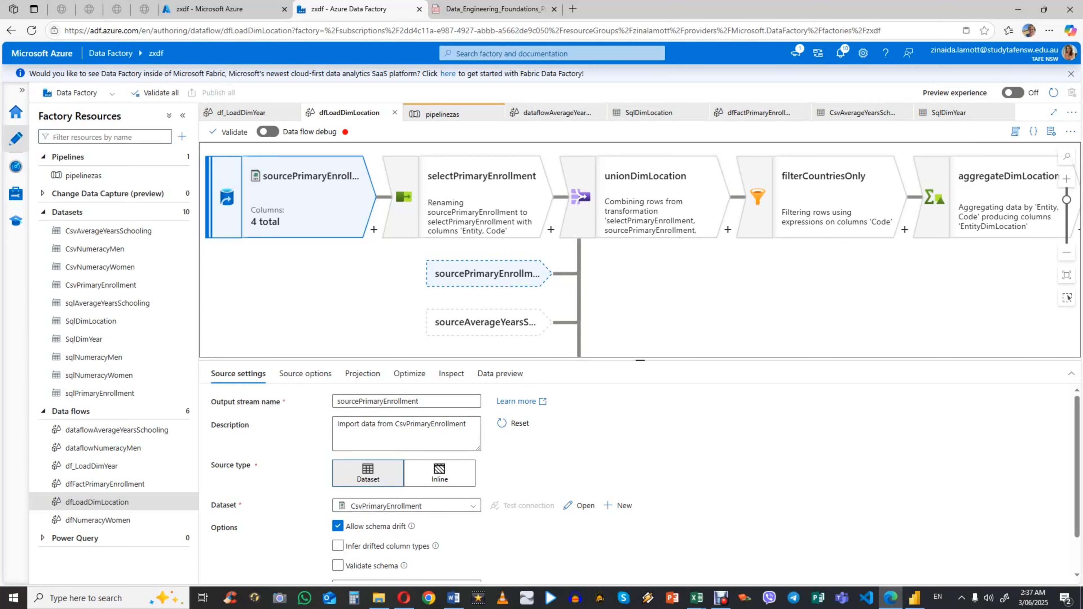
pyautogui.scroll(-2, 405, 469)
pyautogui.scroll(2, 405, 469)
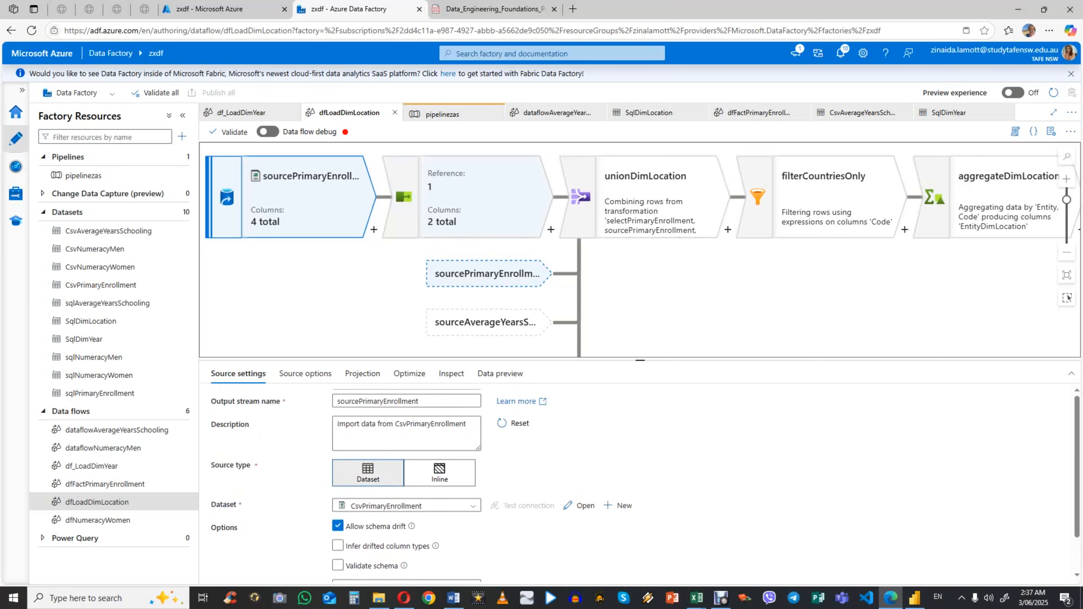
pyautogui.click(481, 198)
pyautogui.scroll(-1, 639, 482)
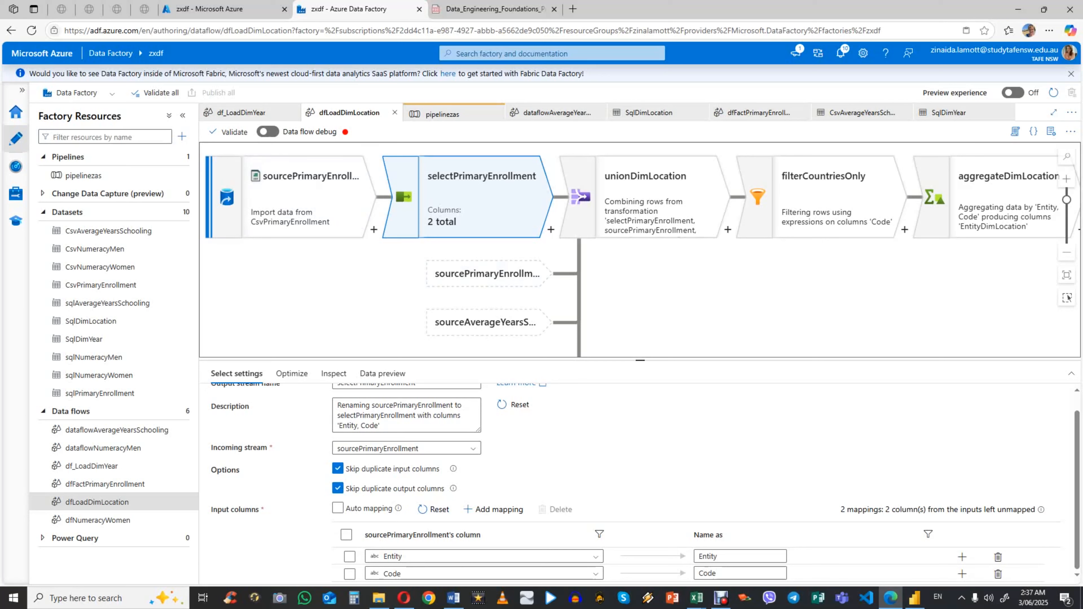
# Step: Review the sourceAverageYearsSchooling and sourceNumeracyWomen settings and the column mappings of selectNumeracyWomen
pyautogui.scroll(-4, 635, 249)
pyautogui.scroll(-2, 307, 309)
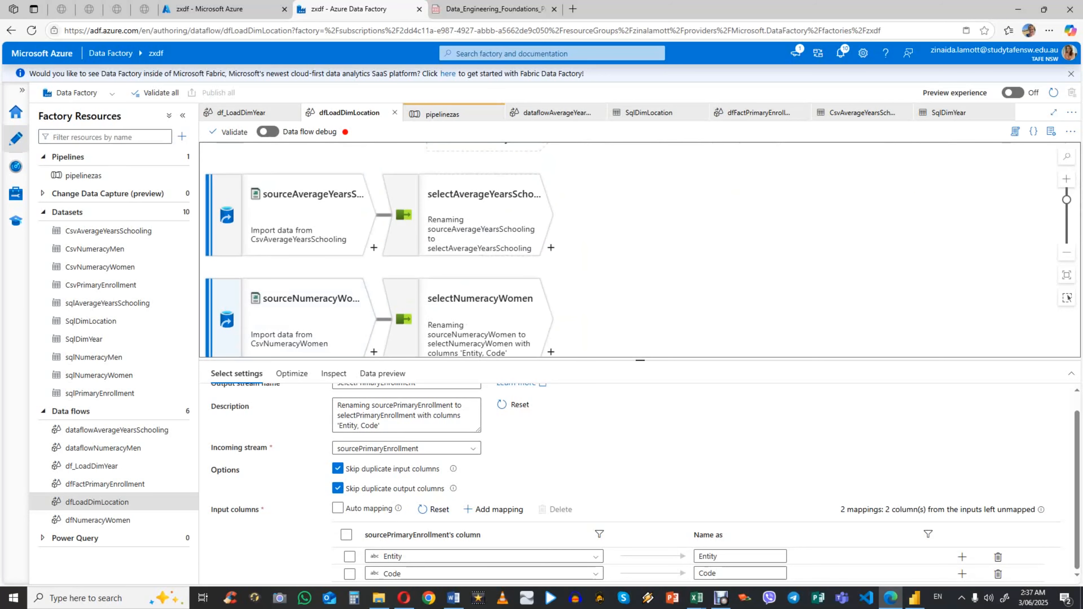
pyautogui.click(307, 218)
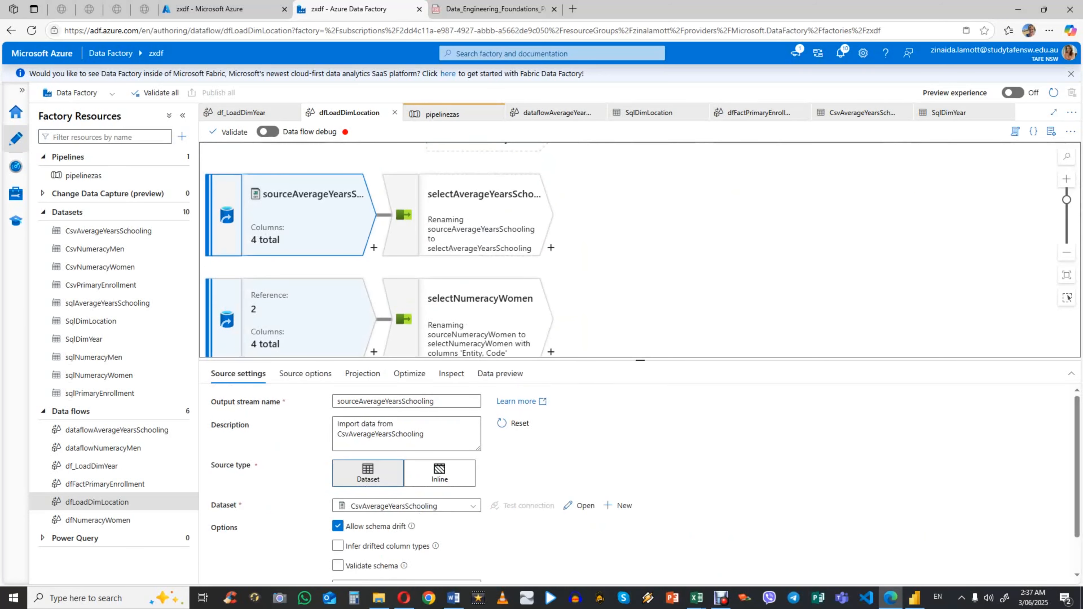
pyautogui.click(307, 319)
pyautogui.scroll(-2, 635, 250)
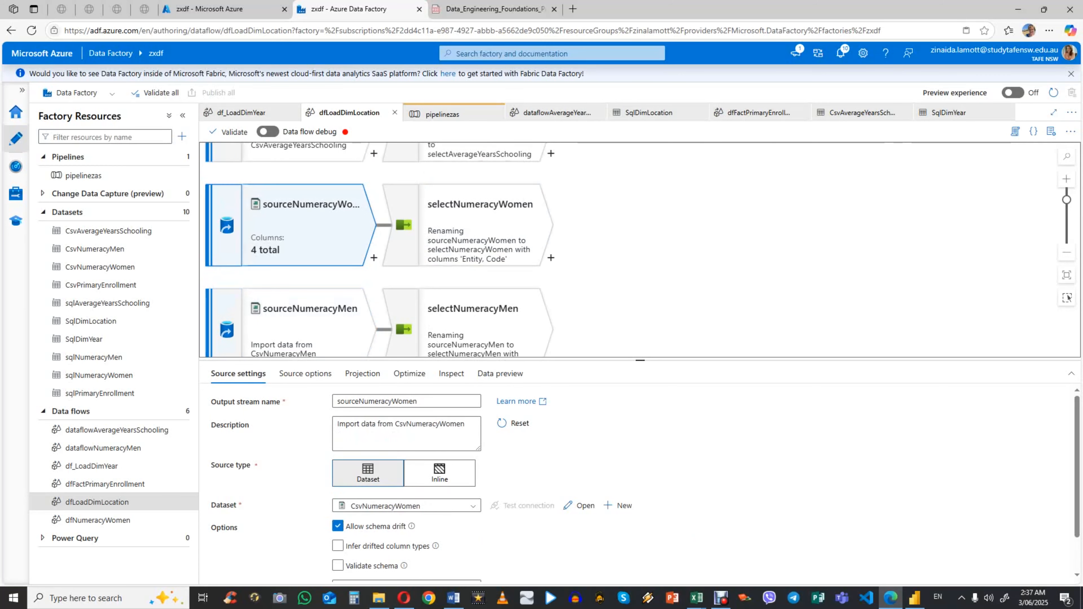
pyautogui.click(481, 232)
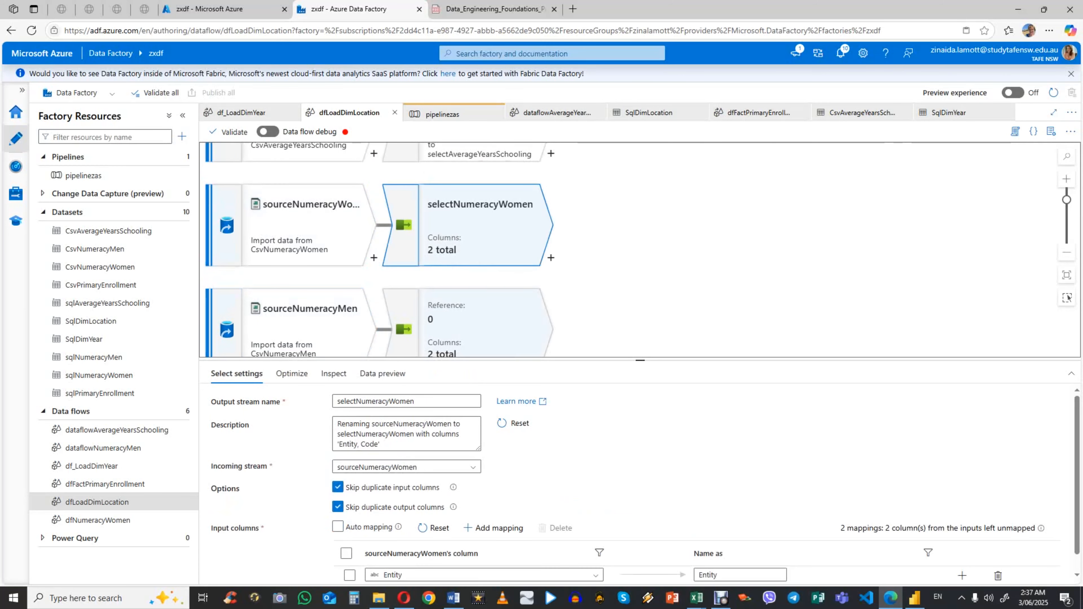
pyautogui.scroll(-1, 639, 484)
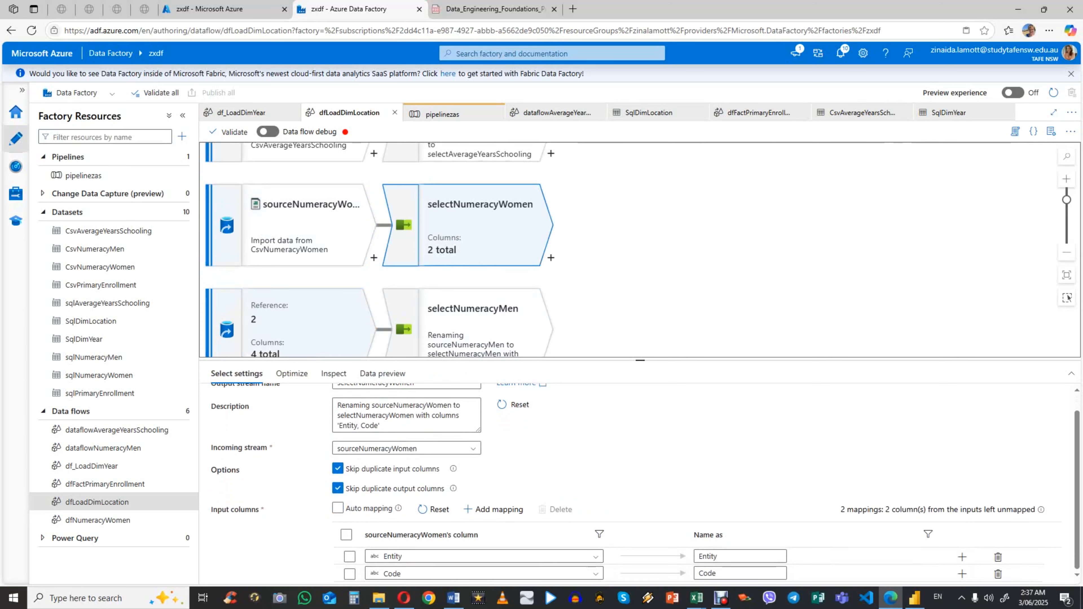
# Step: Open sourceNumeracyMen and review the column mappings of the selectNumeracyMen transformation
pyautogui.click(309, 326)
pyautogui.click(473, 327)
pyautogui.scroll(-4, 333, 326)
pyautogui.scroll(4, 626, 249)
pyautogui.scroll(-1, 640, 484)
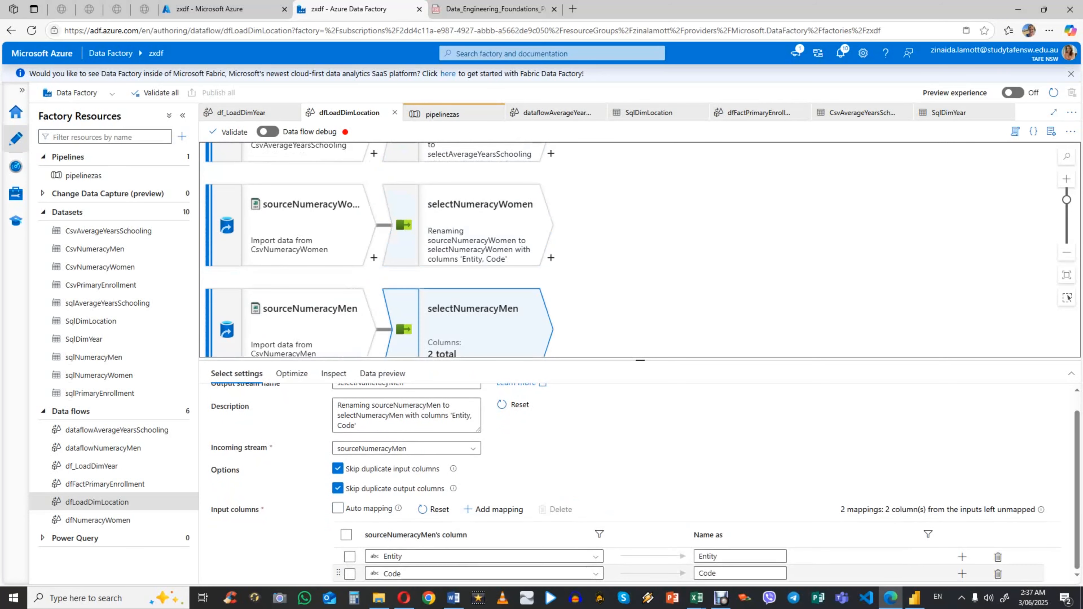
pyautogui.scroll(-2, 379, 251)
# Step: Open the unionDimLocation transformation and review its incoming stream, union method and combined streams
pyautogui.scroll(4, 380, 250)
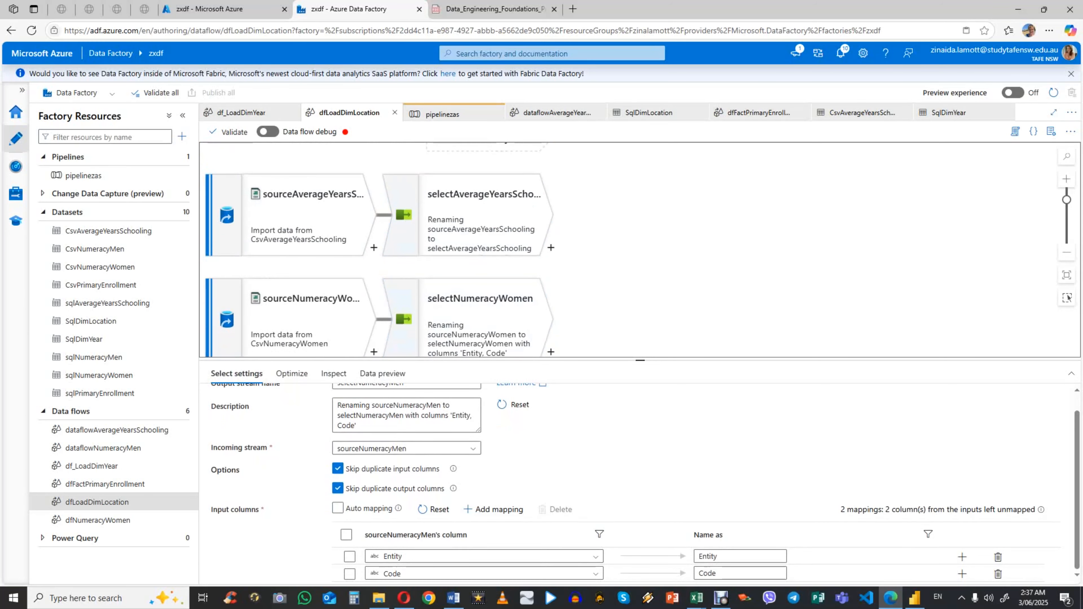
pyautogui.scroll(4, 639, 250)
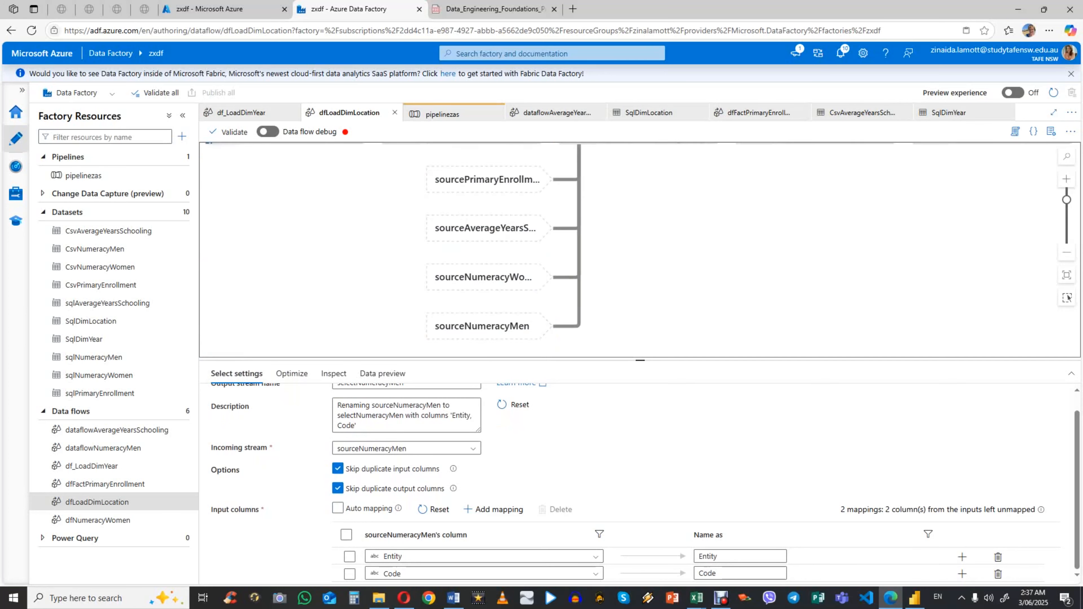
pyautogui.hscroll(5, 640, 249)
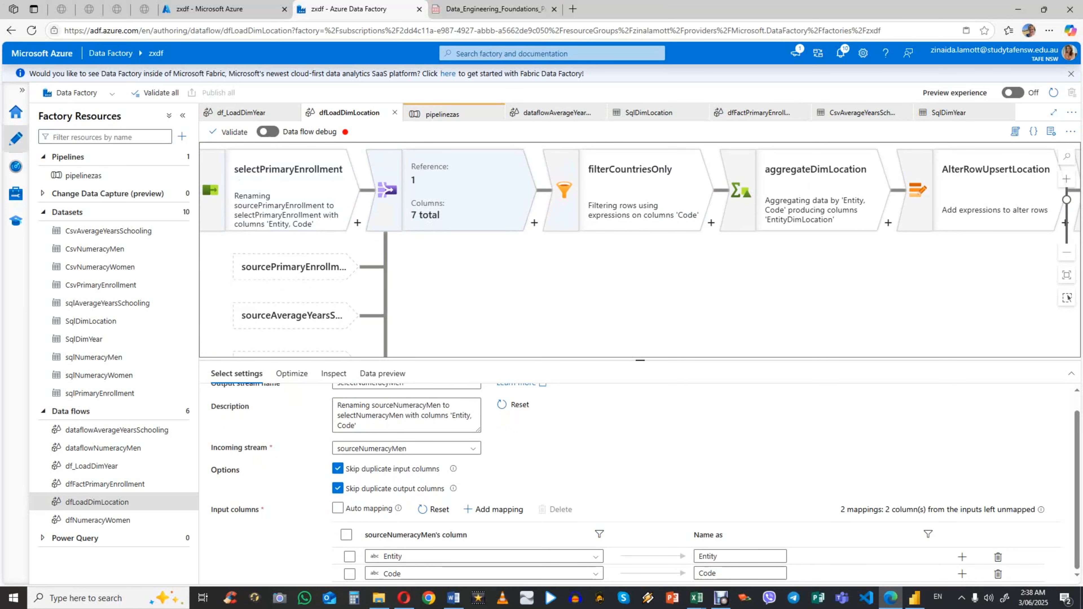
pyautogui.click(452, 190)
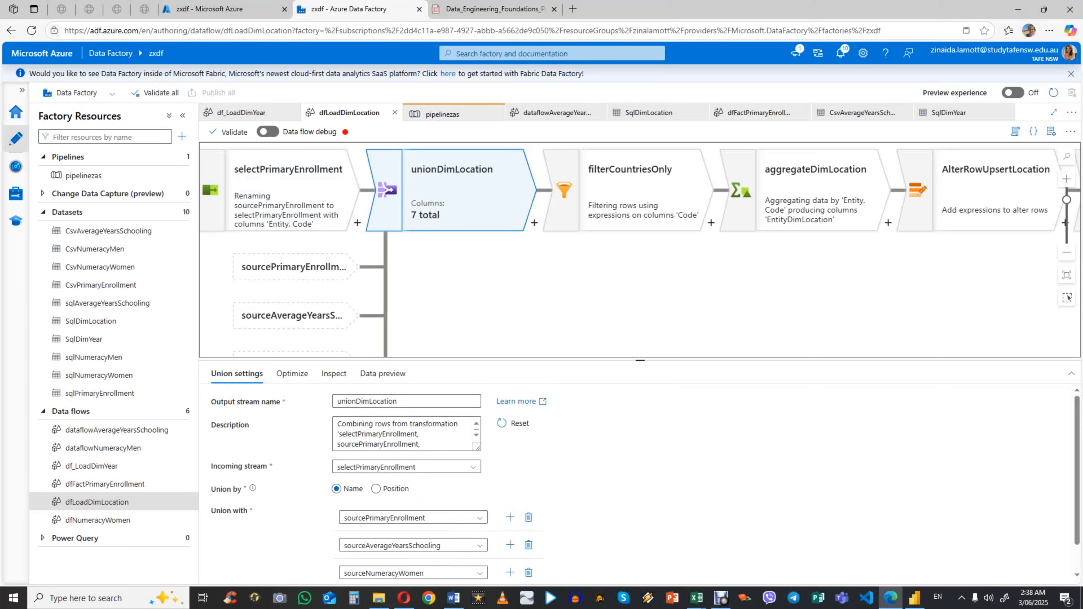
pyautogui.scroll(-1, 640, 481)
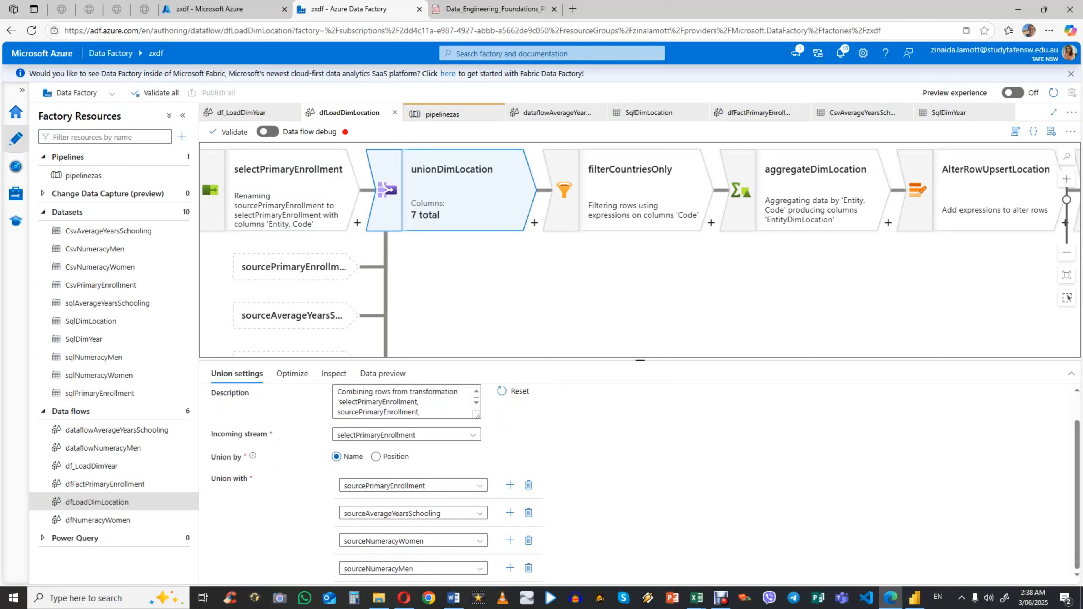
pyautogui.scroll(1, 639, 482)
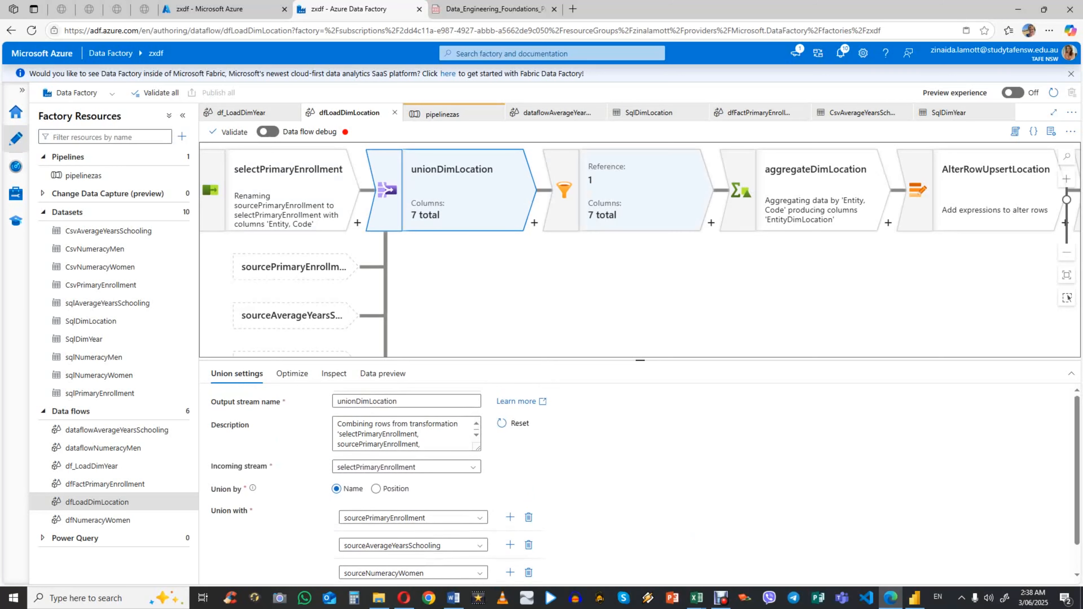
# Step: Review the filter expression of filterCountriesOnly, then switch to Excel and examine the Code column of average-years-of-schooling.csv
pyautogui.click(639, 190)
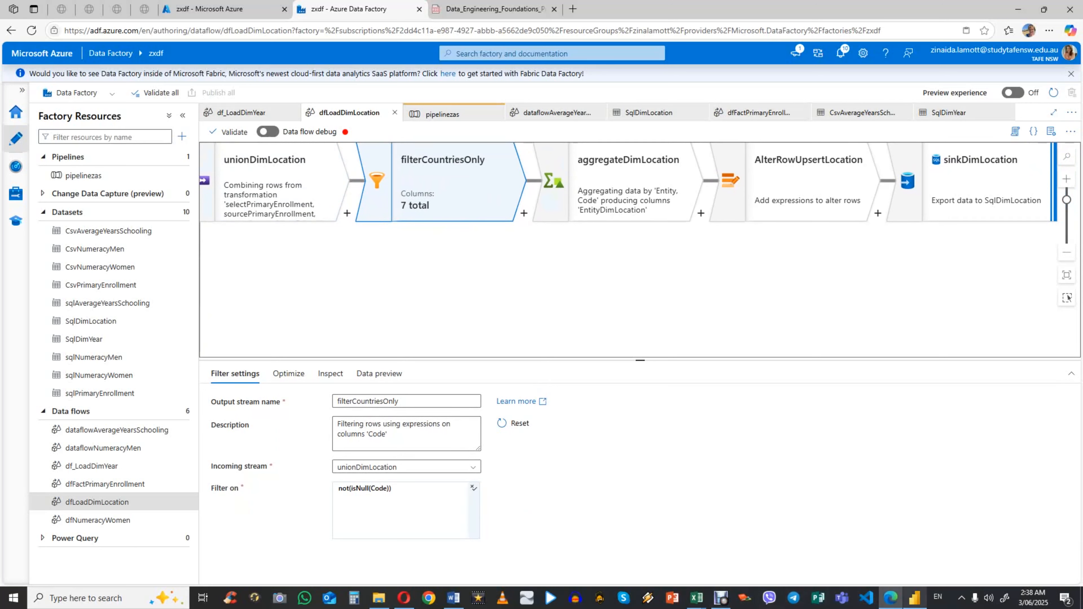
pyautogui.moveTo(914, 597)
pyautogui.click(759, 550)
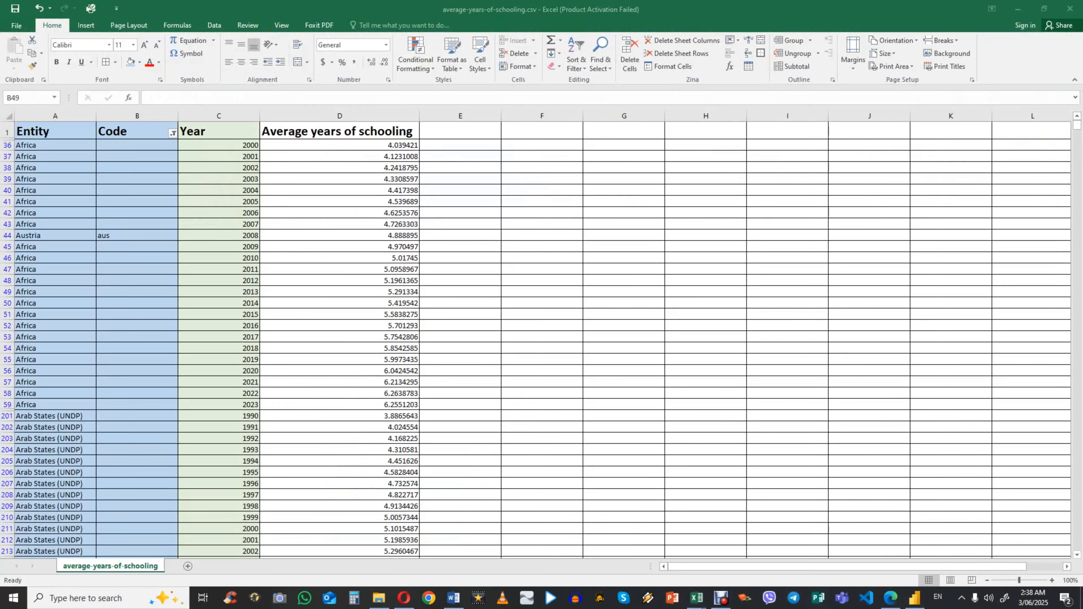
pyautogui.click(137, 235)
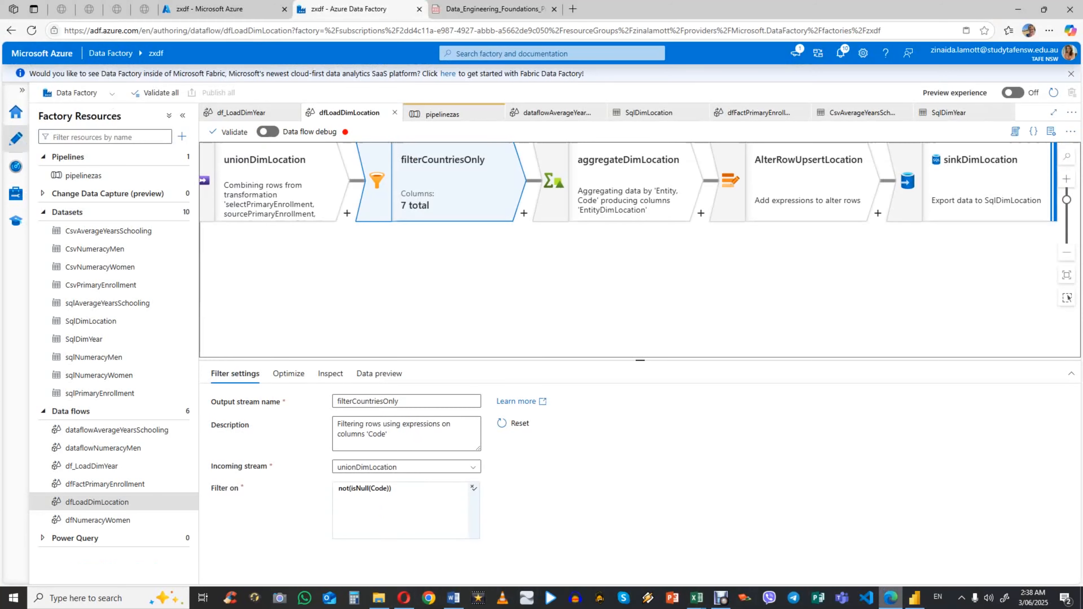
# Step: Read the LocationKey NULL insert errors in the Word document and return to the dfLoadDimLocation data flow in Azure Data Factory
pyautogui.click(890, 598)
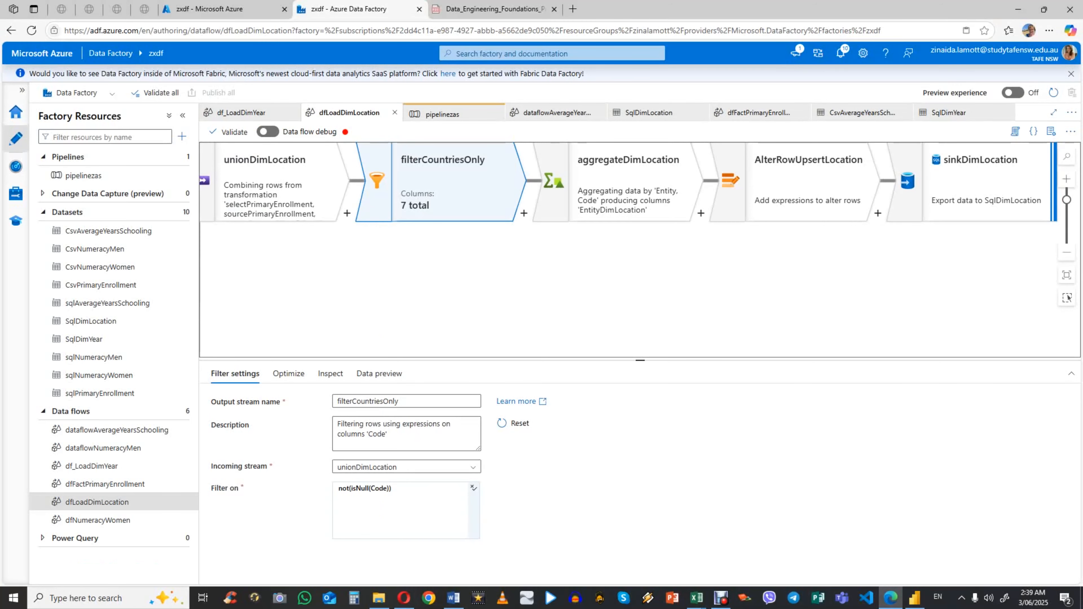
pyautogui.click(453, 598)
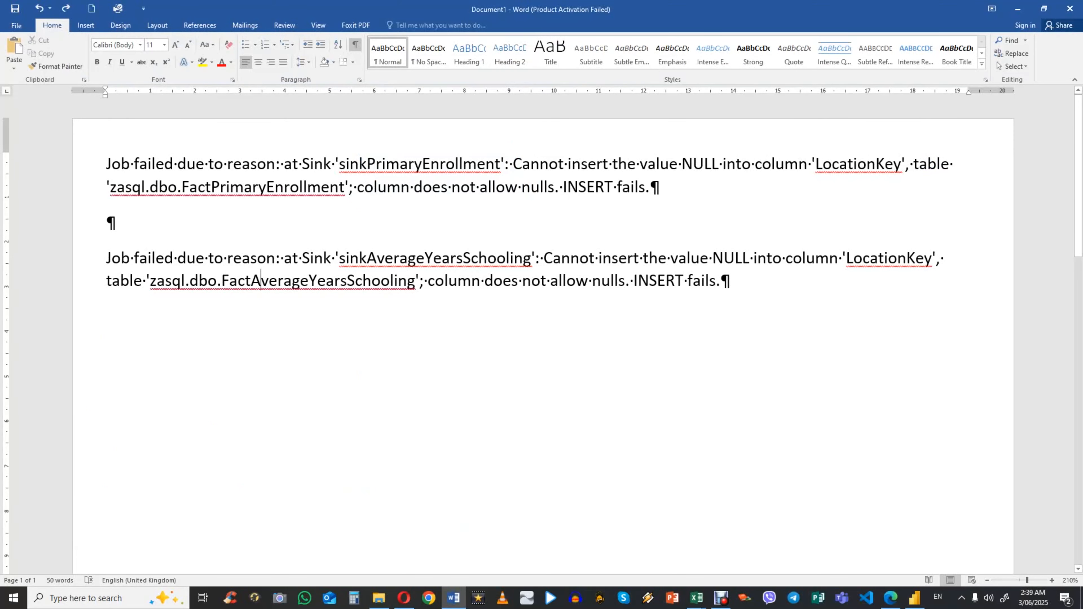
pyautogui.click(890, 597)
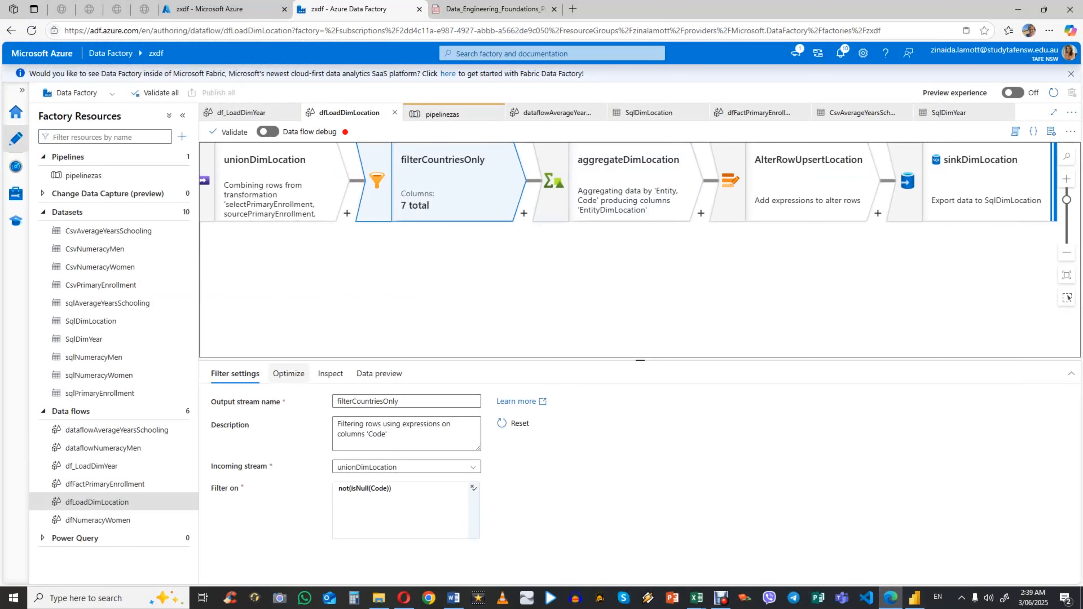
# Step: Review the group-by columns and aggregates of aggregateDimLocation and the alter row condition of AlterRowUpsertLocation
pyautogui.scroll(2, 626, 275)
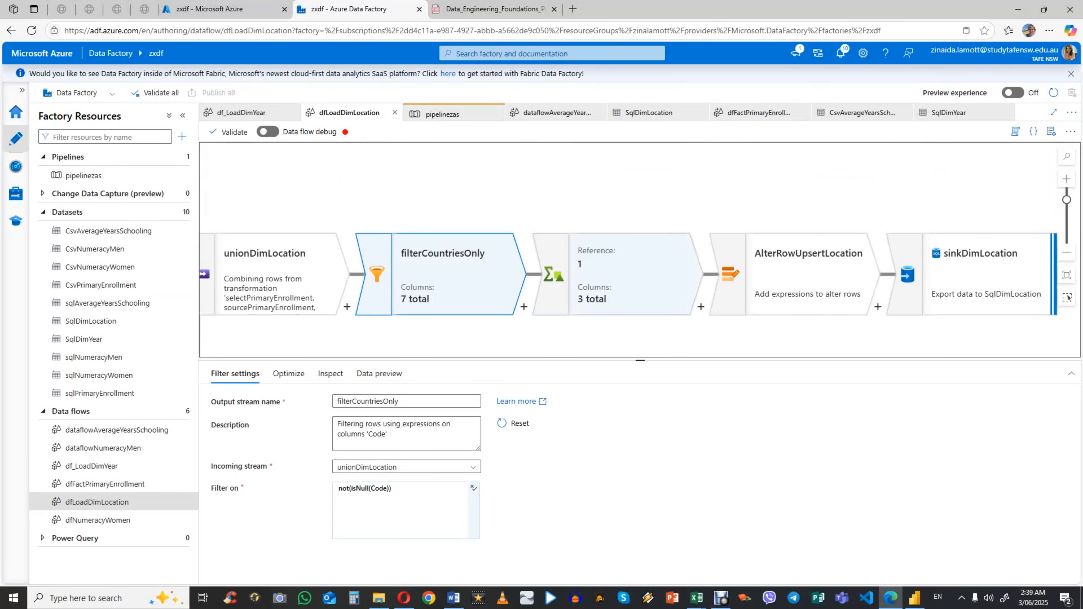
pyautogui.click(626, 276)
pyautogui.scroll(-2, 627, 256)
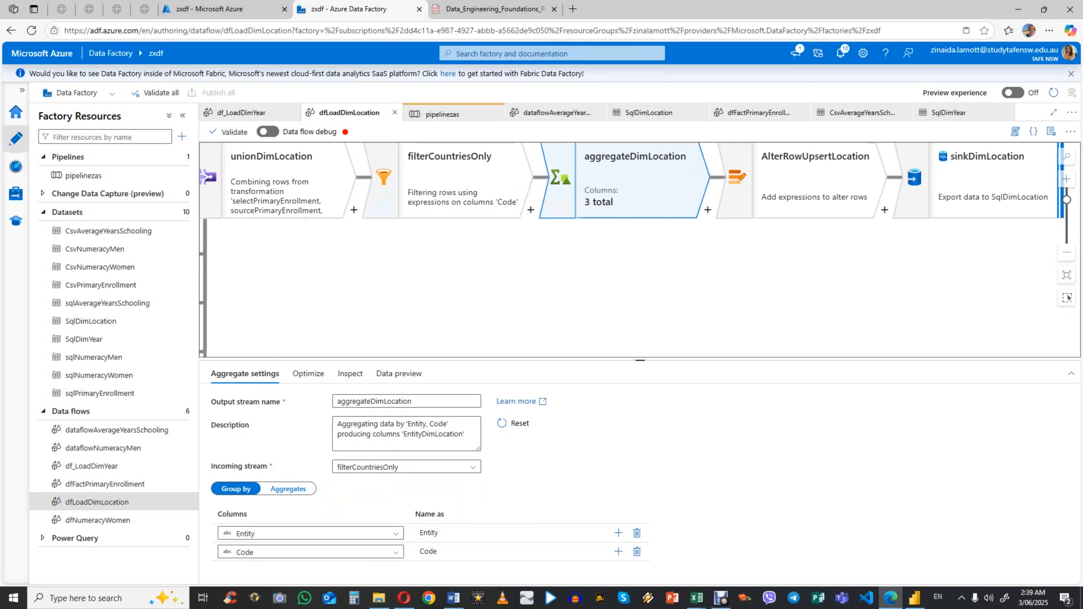
pyautogui.click(289, 488)
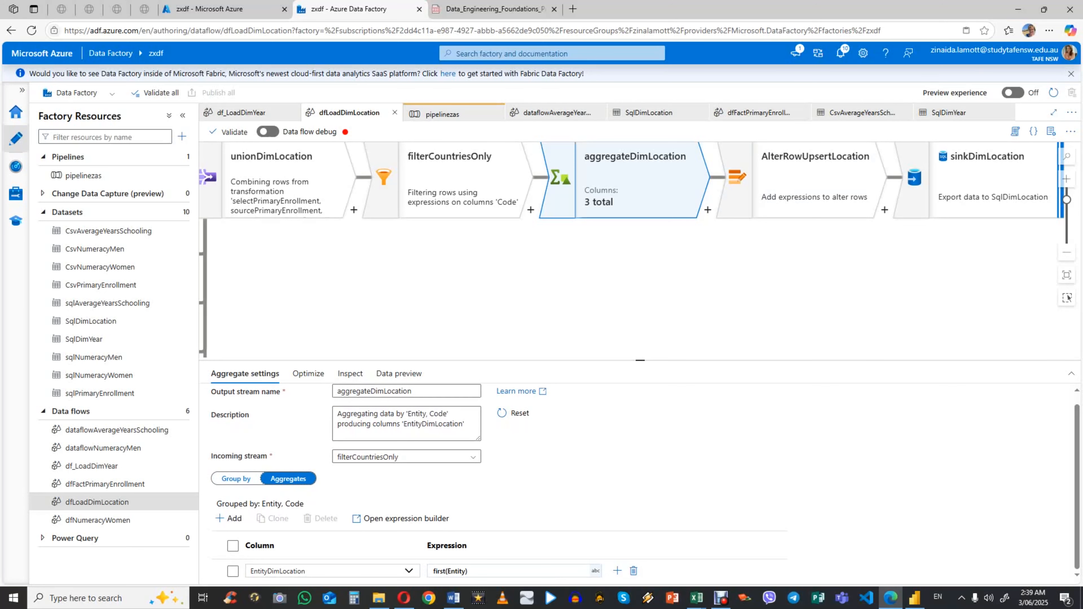
pyautogui.click(814, 183)
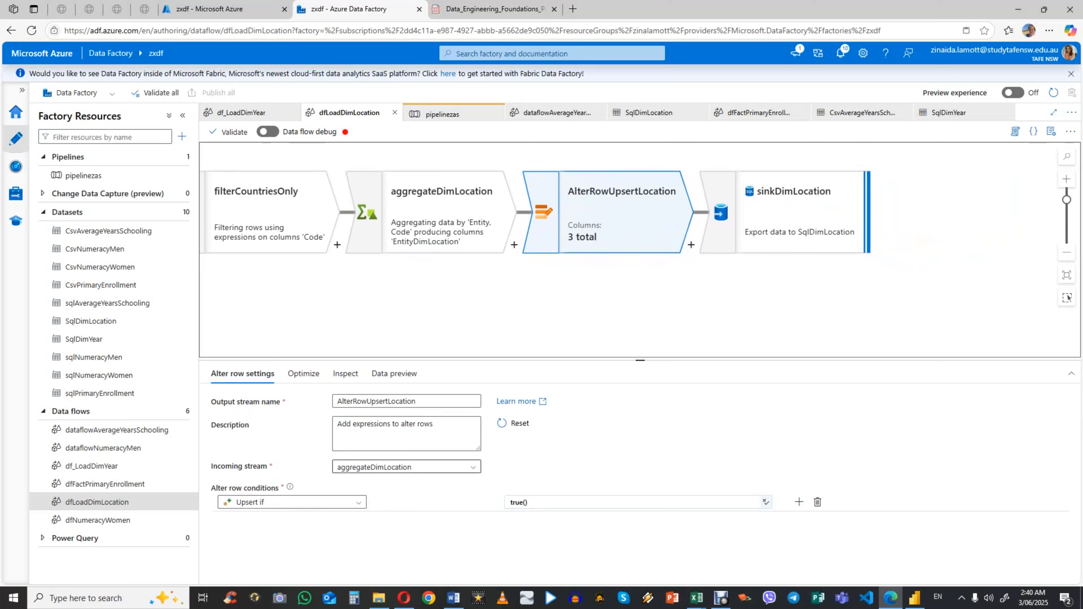
# Step: Open the sinkDimLocation transformation and review its dataset, update methods and other sink settings
pyautogui.click(801, 212)
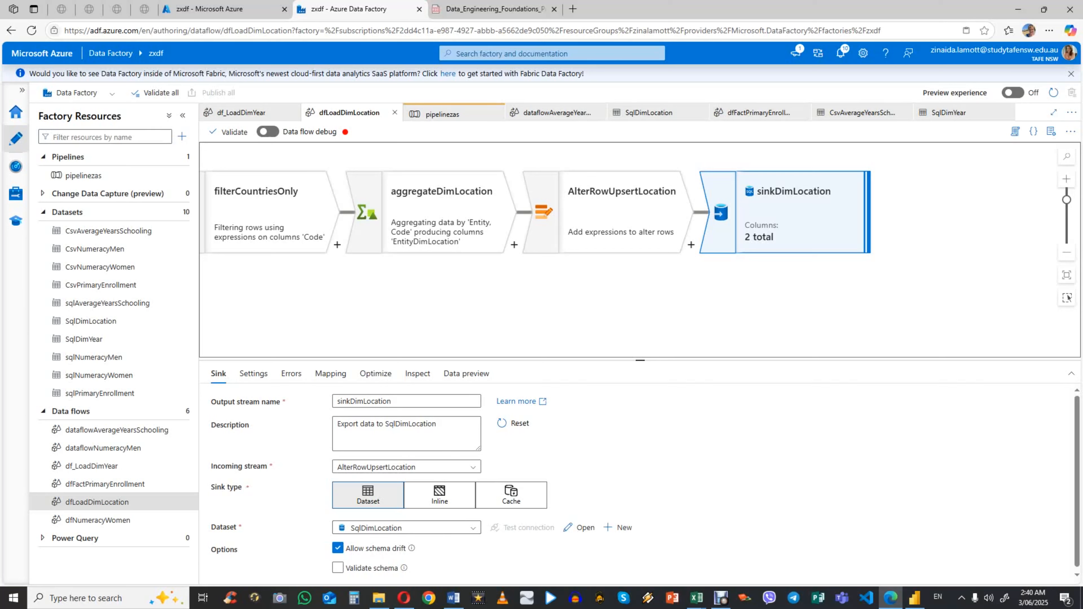
pyautogui.scroll(-1, 639, 483)
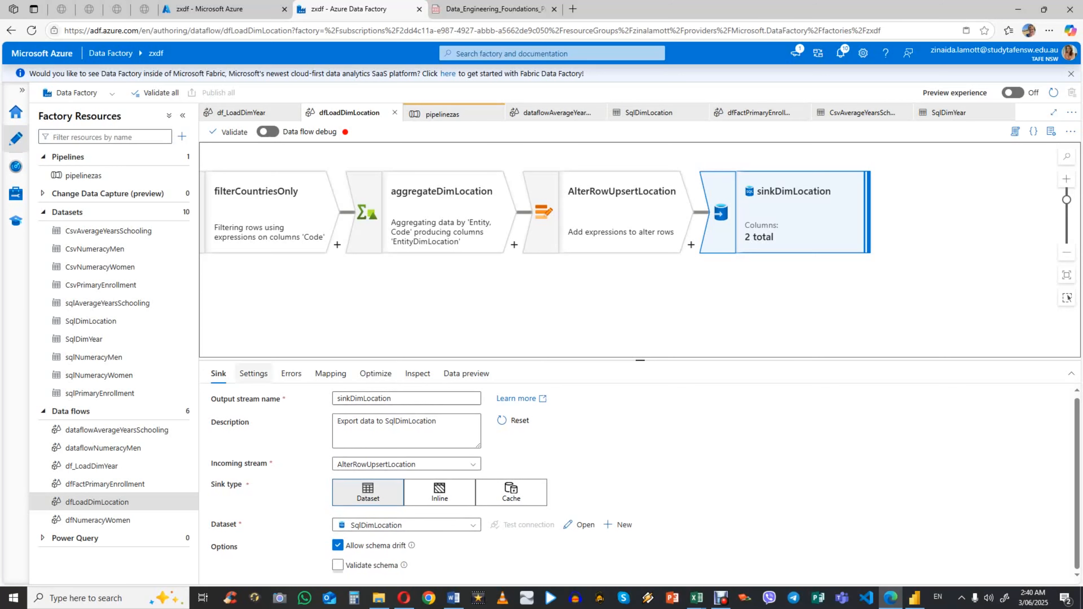
pyautogui.click(253, 373)
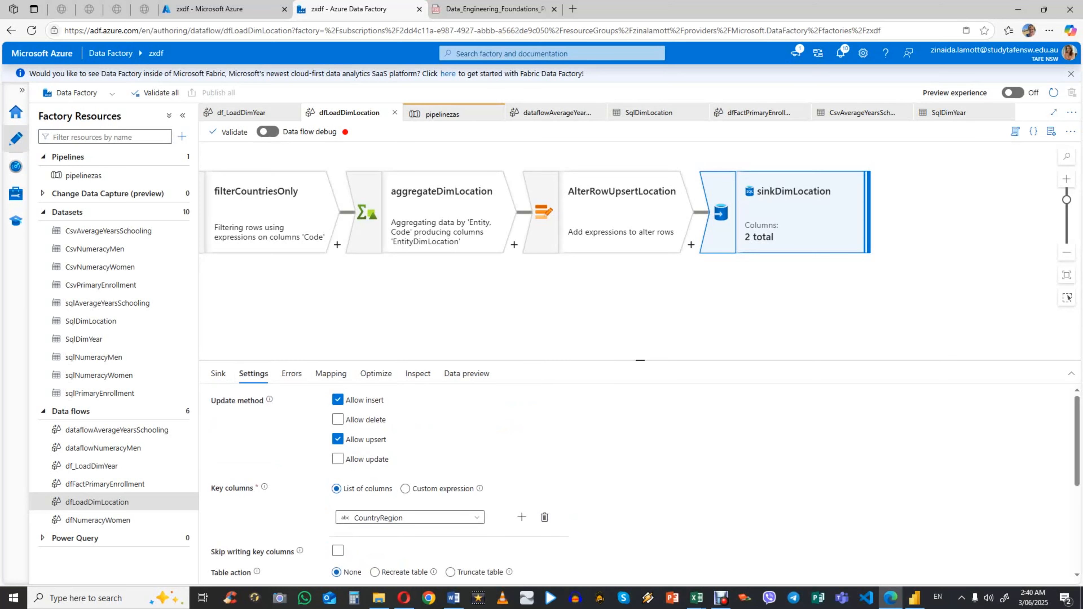
pyautogui.scroll(-2, 431, 518)
pyautogui.scroll(2, 430, 518)
# Step: Select CountryRegion as the key column of sinkDimLocation and review the sink's column mappings
pyautogui.click(476, 517)
pyautogui.click(469, 533)
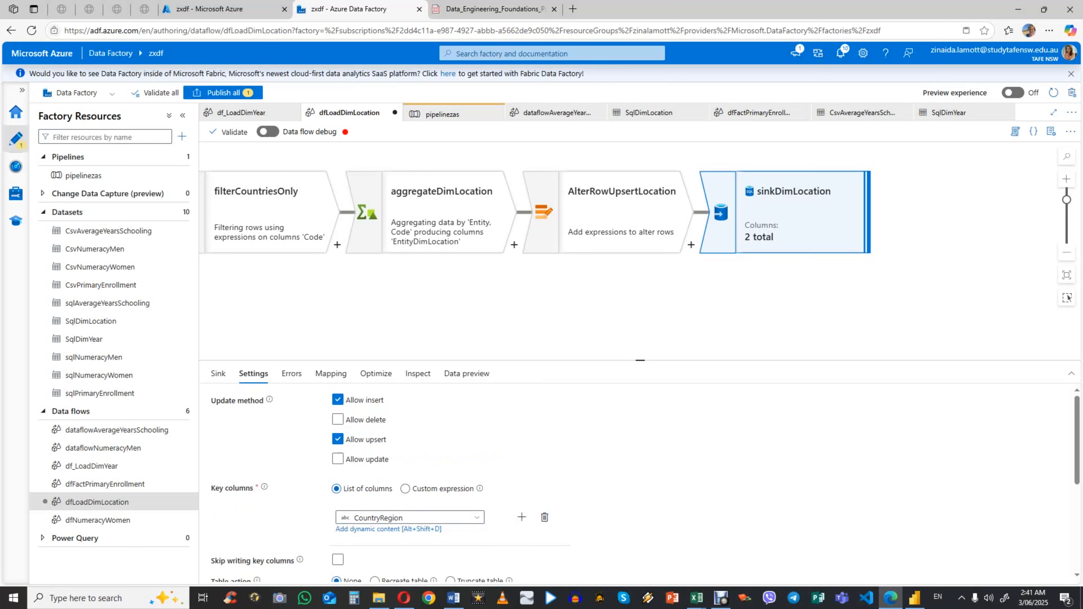
pyautogui.scroll(-4, 469, 491)
pyautogui.scroll(4, 469, 491)
pyautogui.click(331, 374)
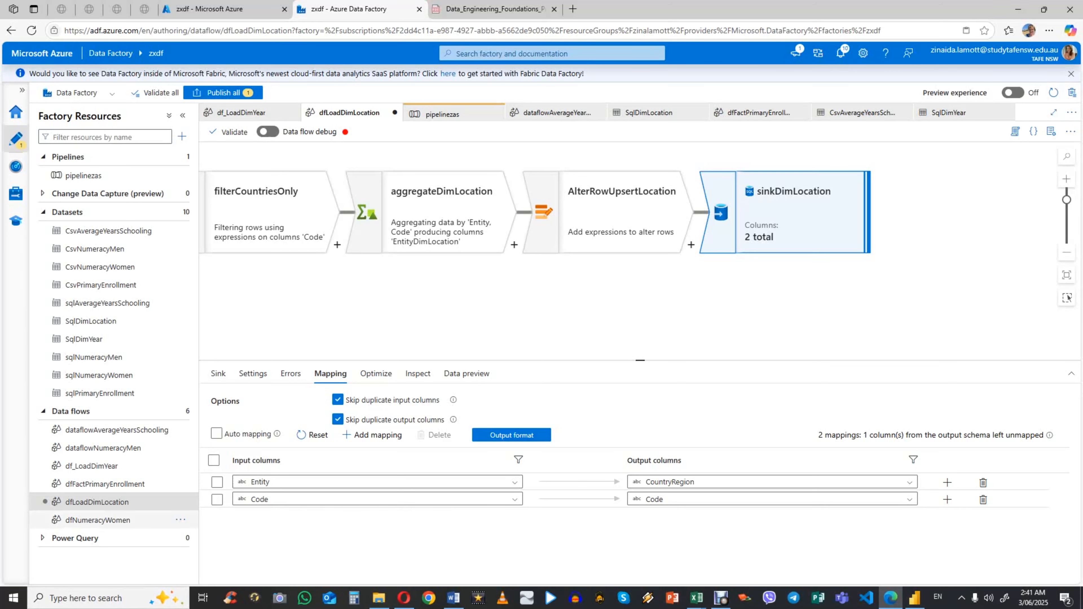
# Step: Open the dataflowAverageYearsSchooling data flow and review the settings, source options and projection of source1AverageYearsSchooling
pyautogui.click(83, 433)
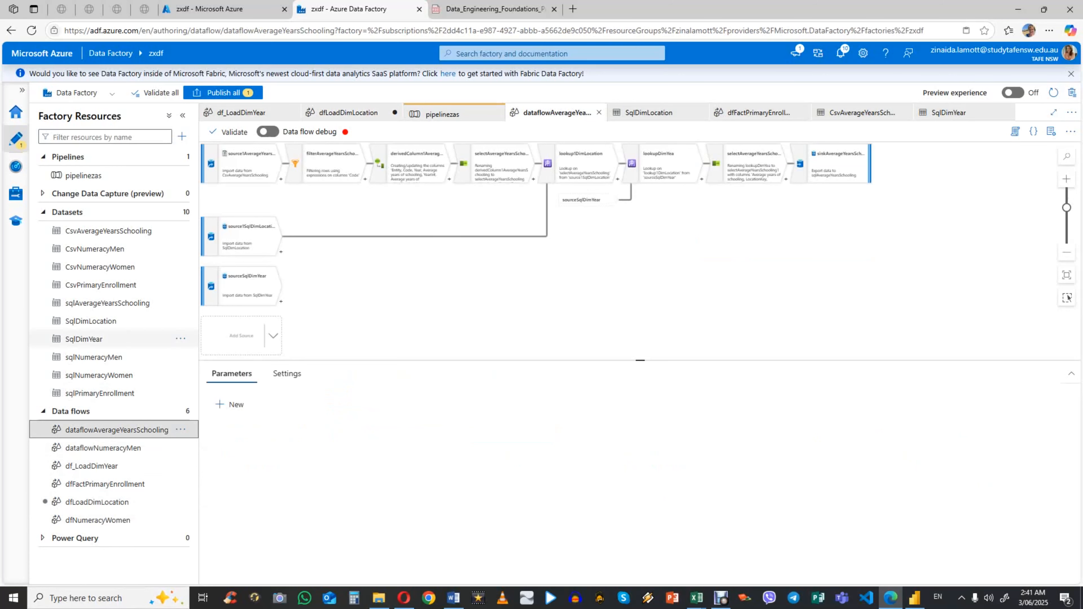
pyautogui.scroll(-1, 251, 237)
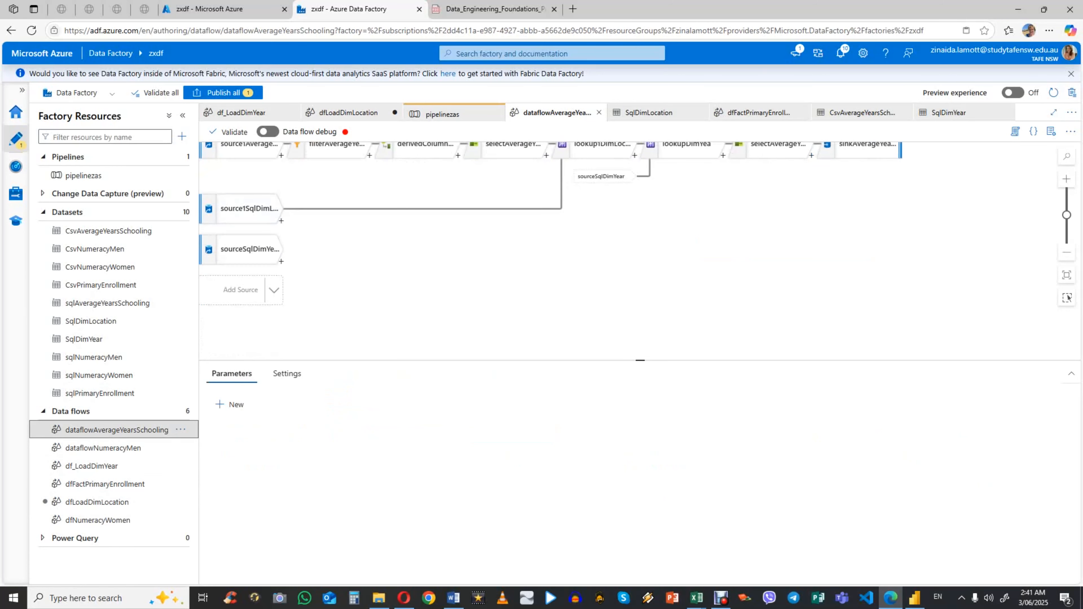
pyautogui.moveTo(255, 150)
pyautogui.mouseDown()
pyautogui.moveTo(274, 168)
pyautogui.moveTo(265, 167)
pyautogui.mouseUp()
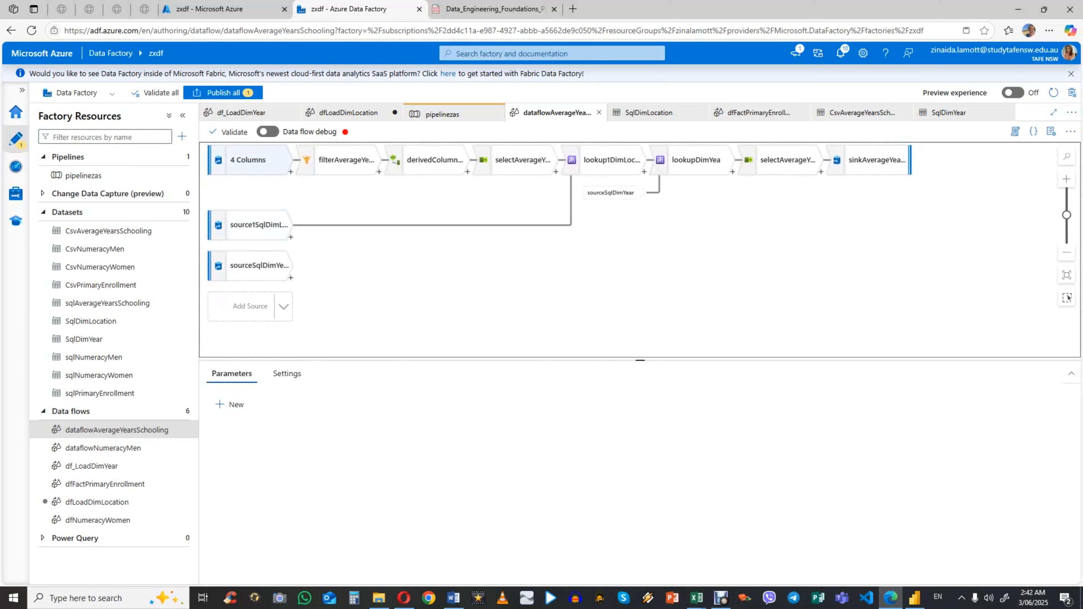
pyautogui.scroll(1, 277, 226)
pyautogui.click(264, 177)
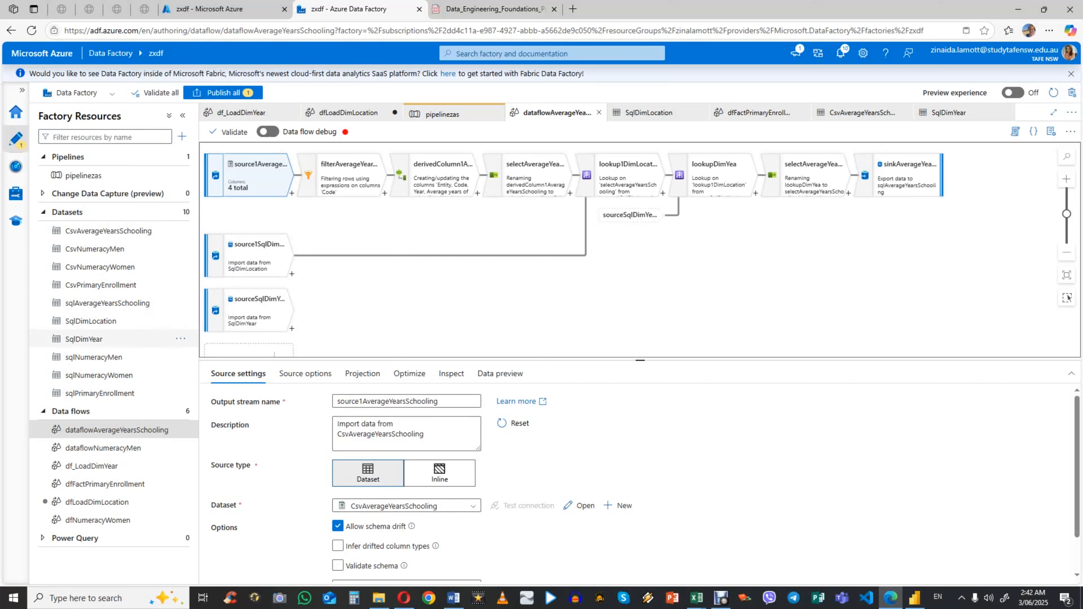
pyautogui.click(305, 373)
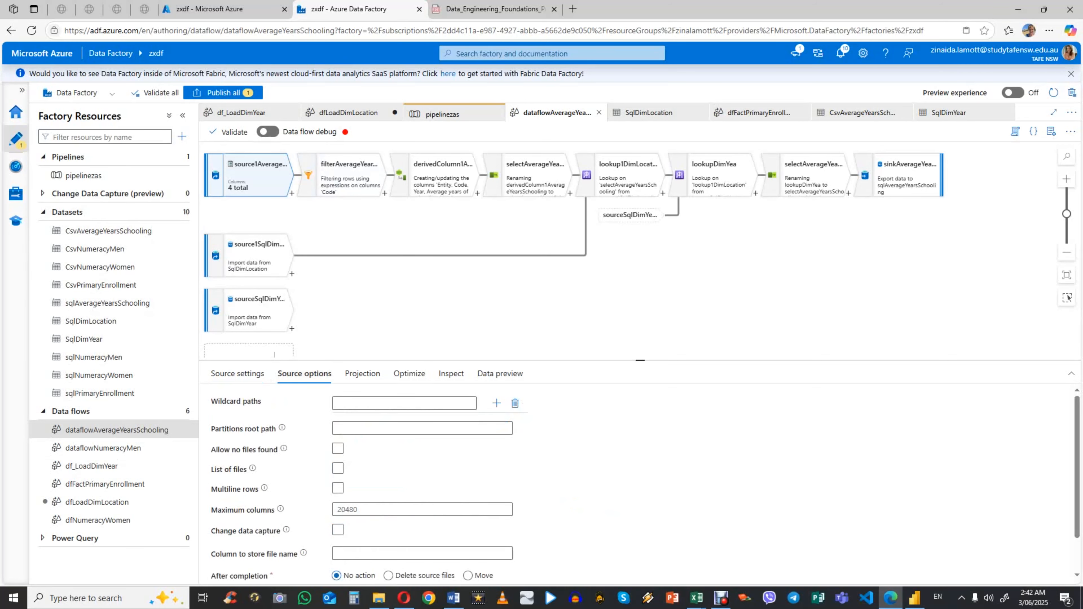
pyautogui.click(362, 374)
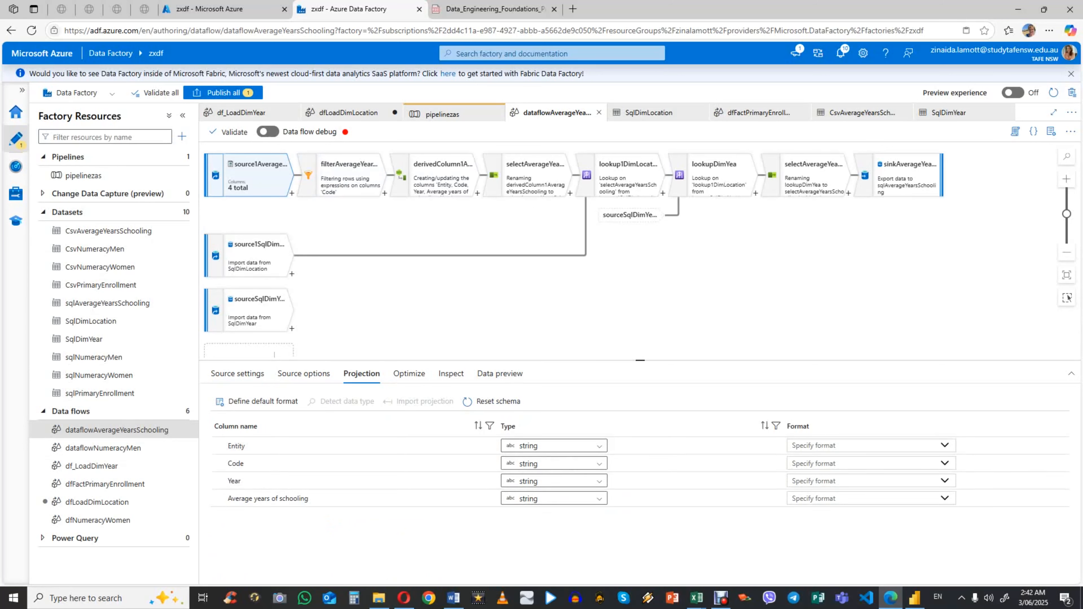
pyautogui.click(238, 373)
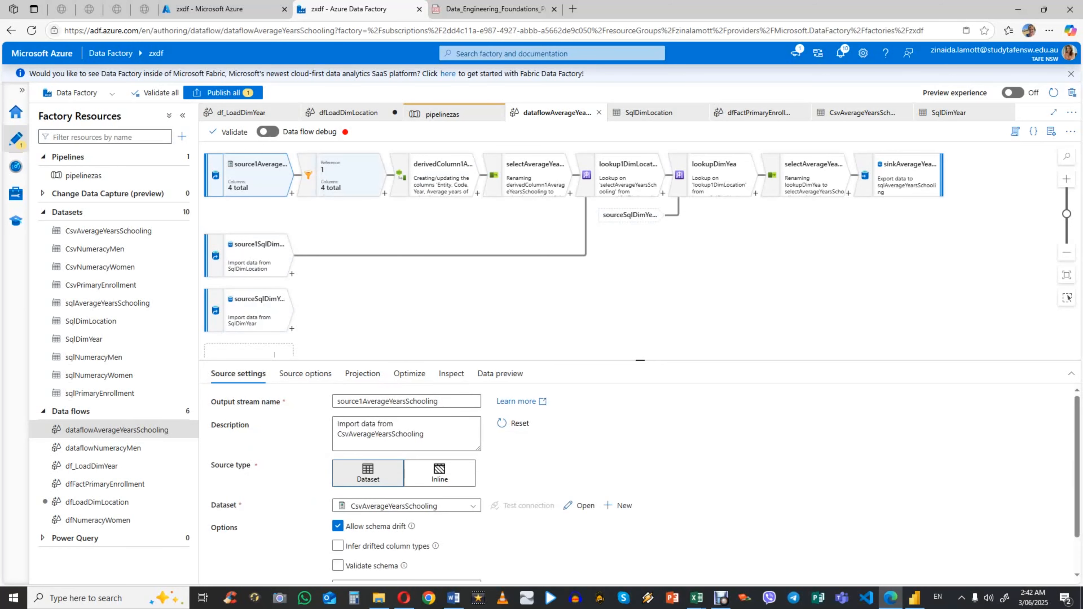
# Step: Review the filter expression of filterAverageYearsSchooling and compare it with the insert errors recorded in the Word document
pyautogui.click(346, 179)
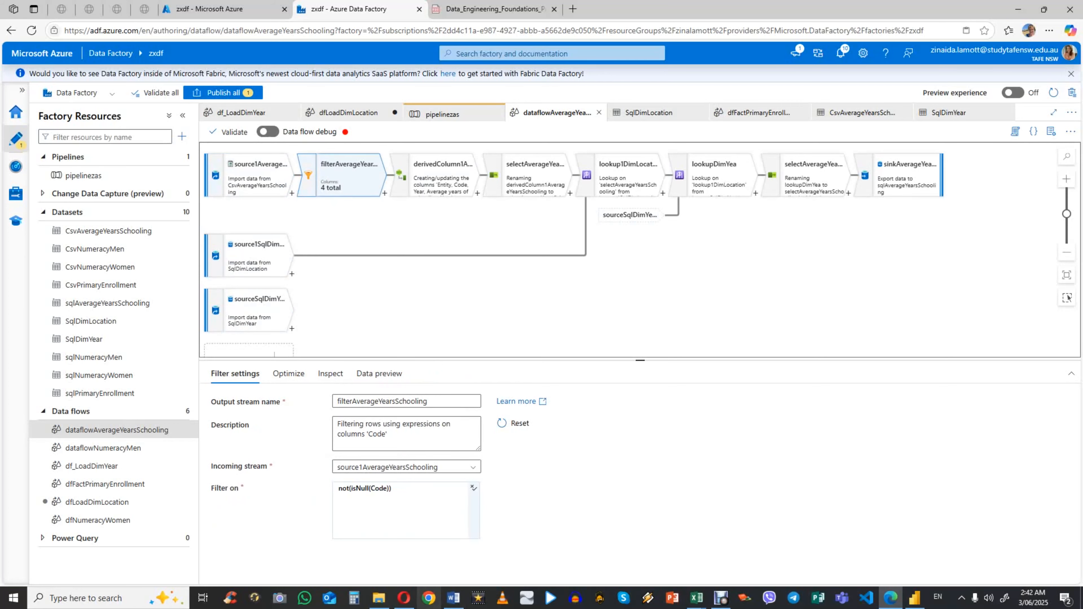
pyautogui.click(453, 597)
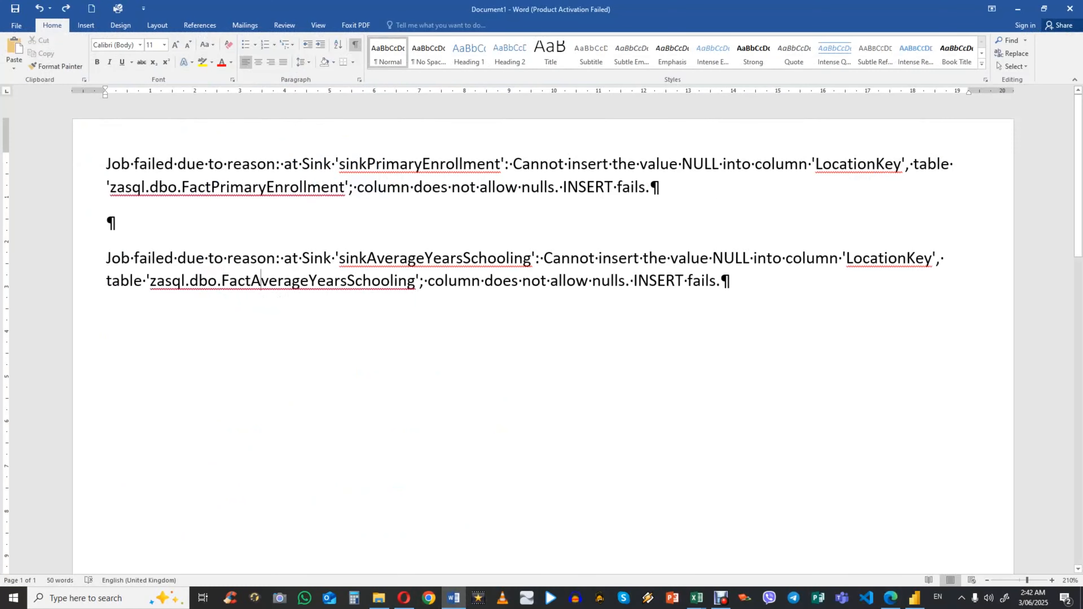
pyautogui.click(891, 598)
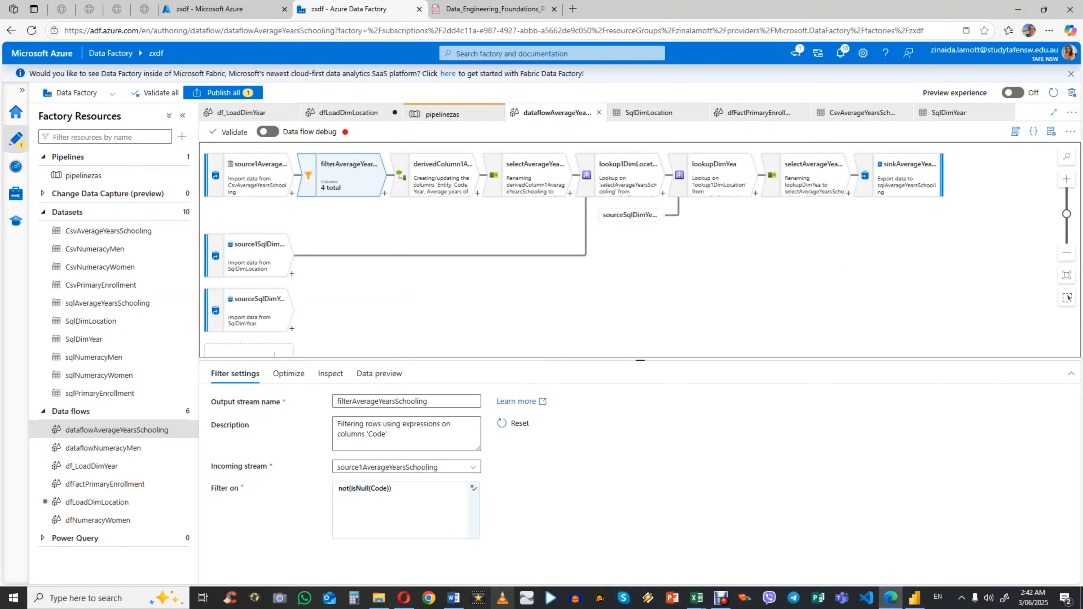
pyautogui.click(453, 598)
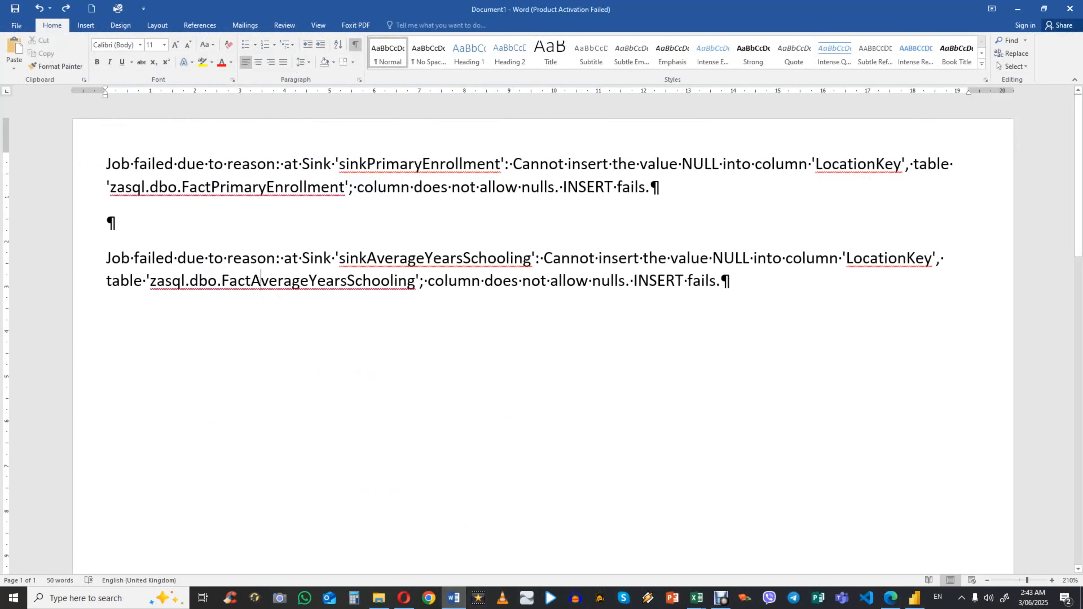
pyautogui.click(890, 597)
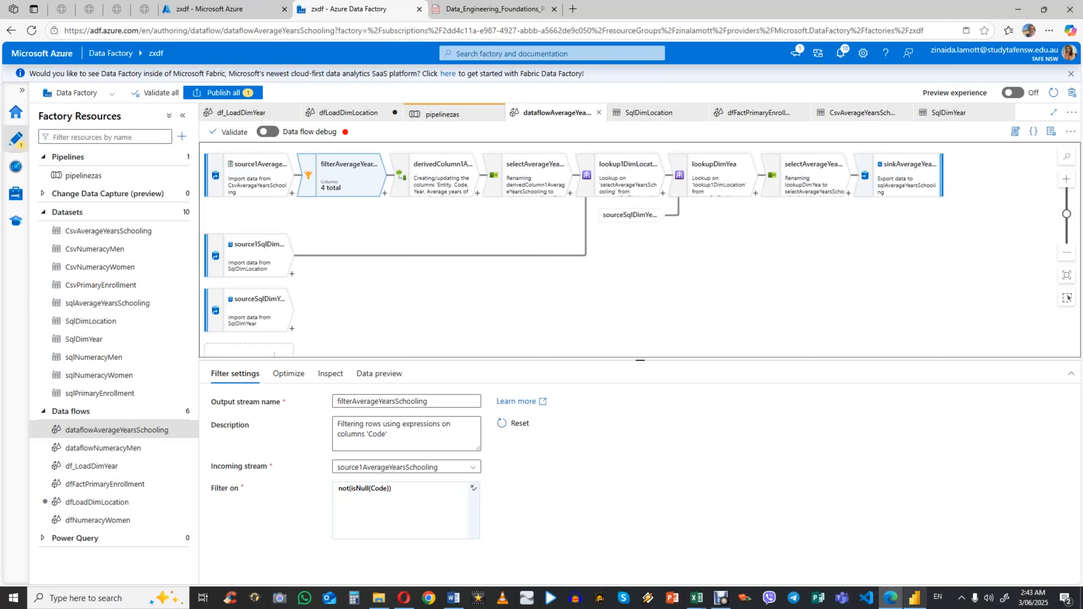
pyautogui.moveTo(890, 597)
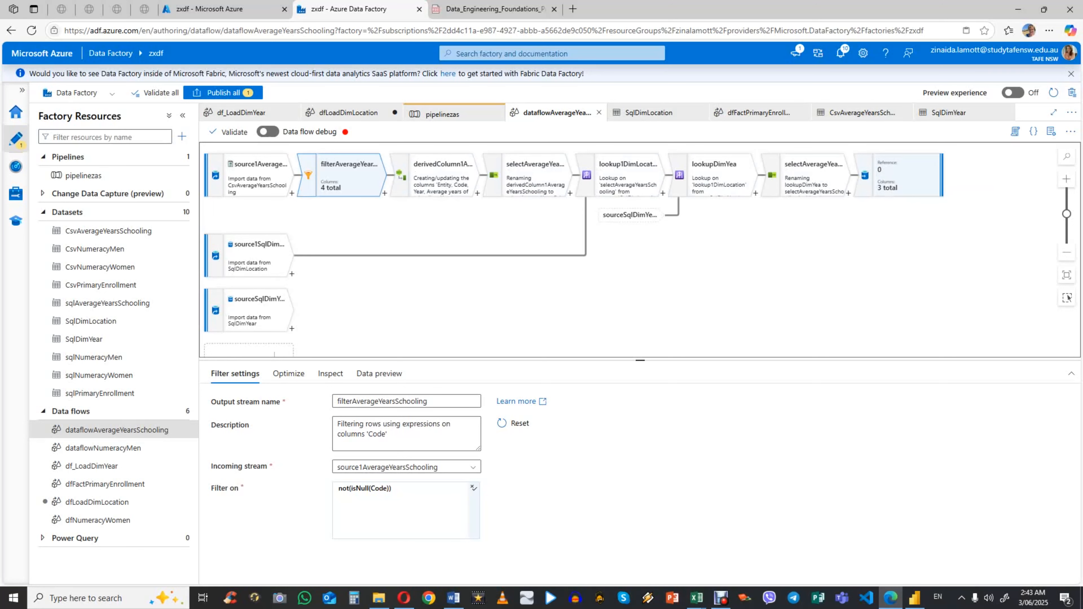
# Step: Review the column mappings of selectAverageYearsSchooling and the derived column expressions of derivedColumn1AverageYearsSchooling
pyautogui.click(533, 177)
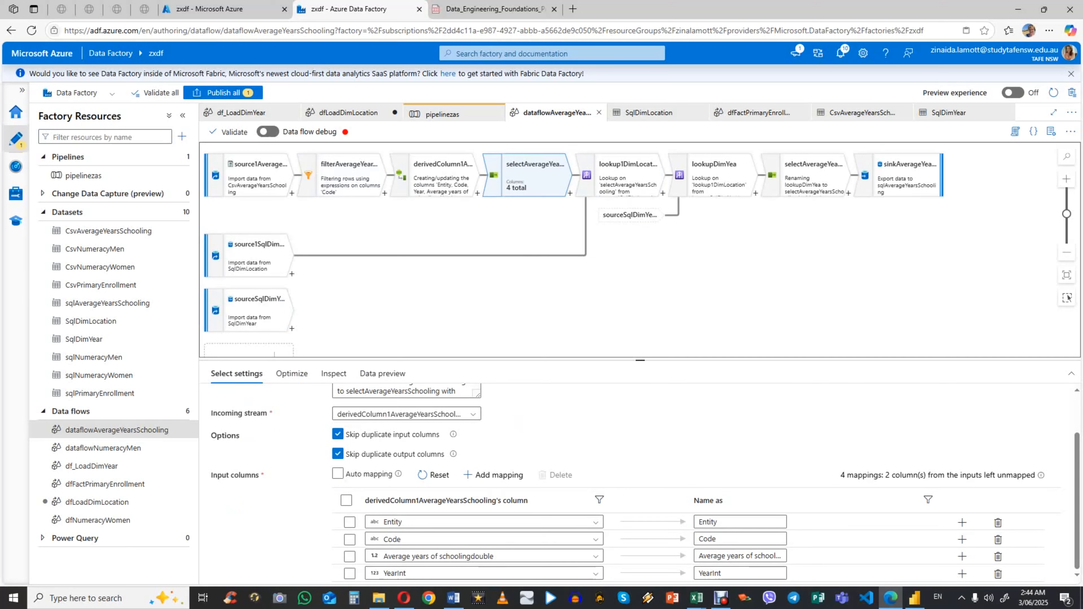
pyautogui.click(349, 176)
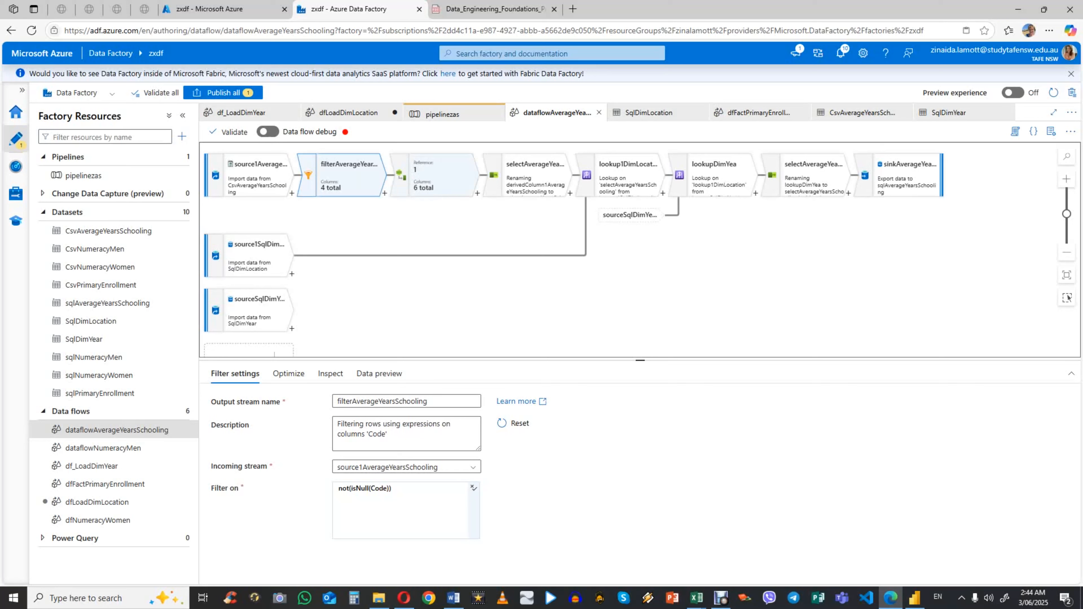
pyautogui.click(443, 175)
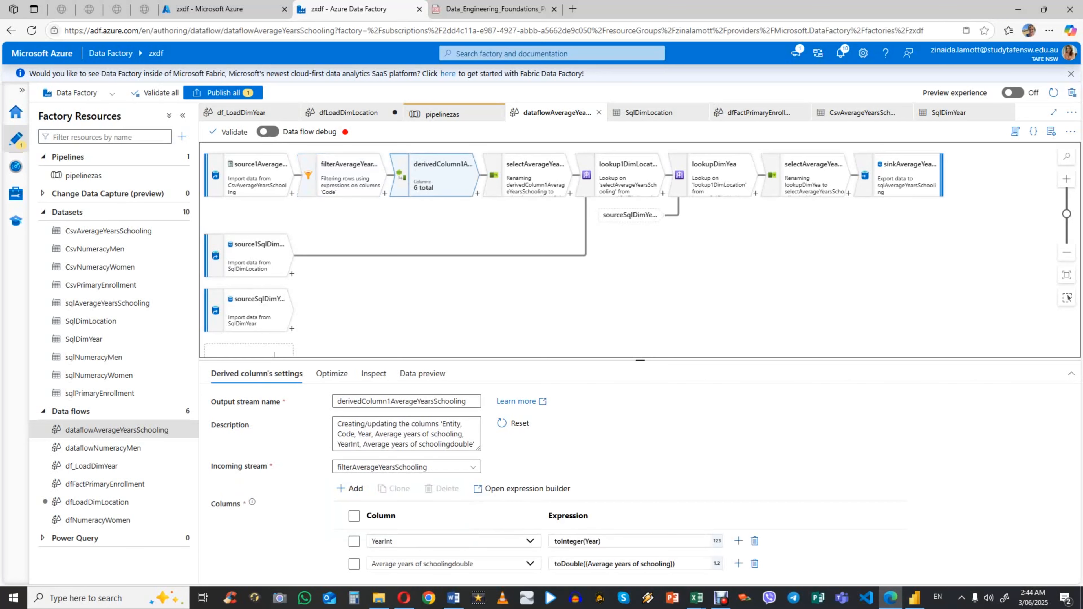
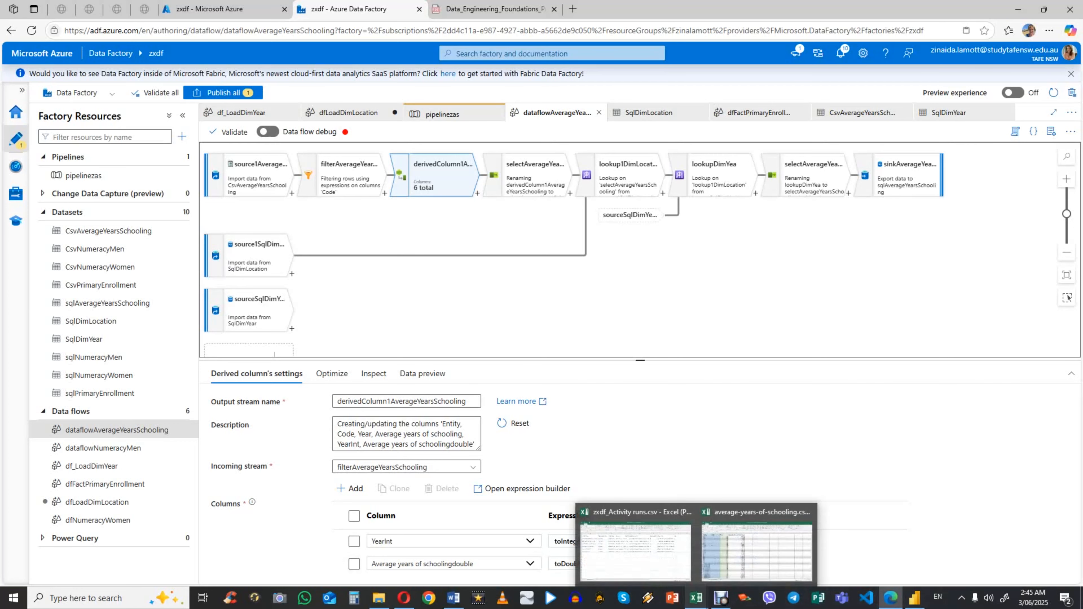
# Step: Switch to average-years-of-schooling.csv in Excel and look down the values of the Average years of schooling column
pyautogui.click(696, 598)
pyautogui.click(756, 550)
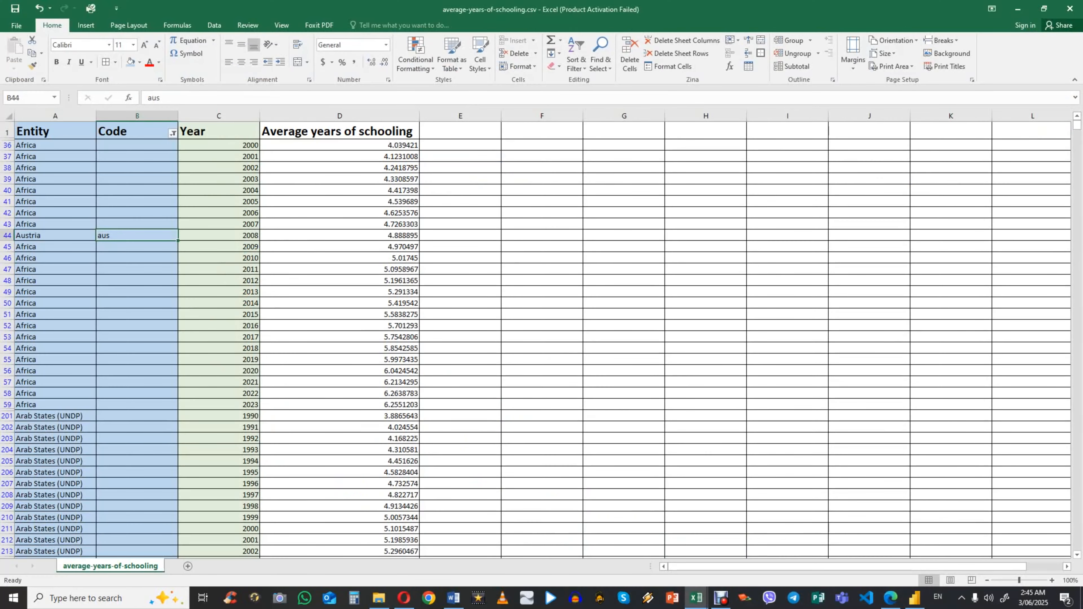
pyautogui.click(339, 156)
pyautogui.press('Down')
pyautogui.press('Down')
pyautogui.press('Down')
pyautogui.press('Down')
pyautogui.press('Down')
pyautogui.press('Down')
pyautogui.press('Down')
pyautogui.press('Down')
pyautogui.press('Down')
pyautogui.press('Down')
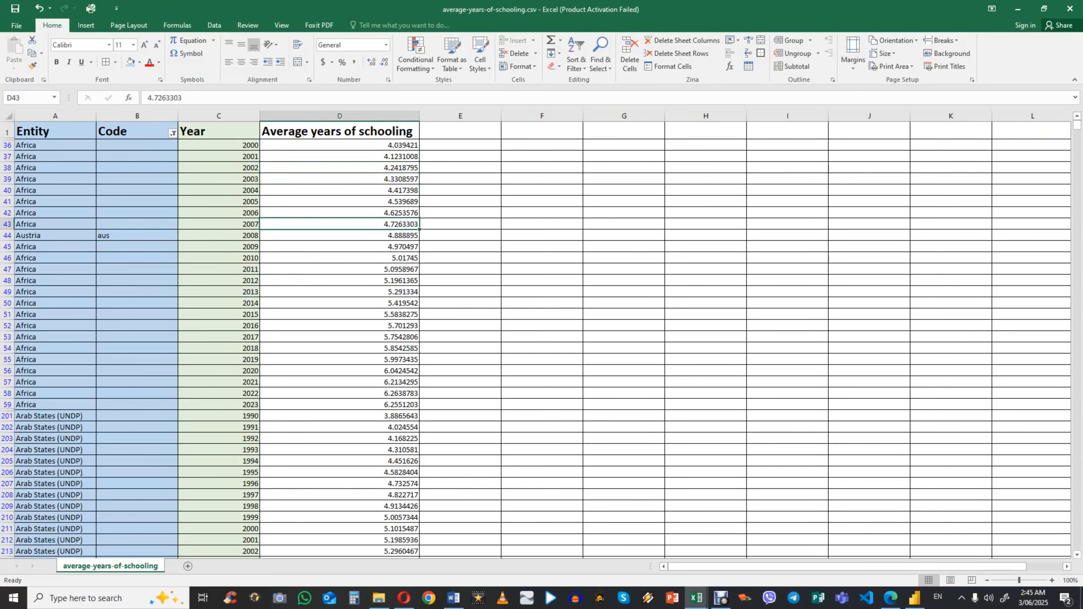
pyautogui.press('Down')
pyautogui.press('Down')
pyautogui.press('Down')
pyautogui.press('Down')
pyautogui.press('Down')
pyautogui.press('Down')
pyautogui.press('Down')
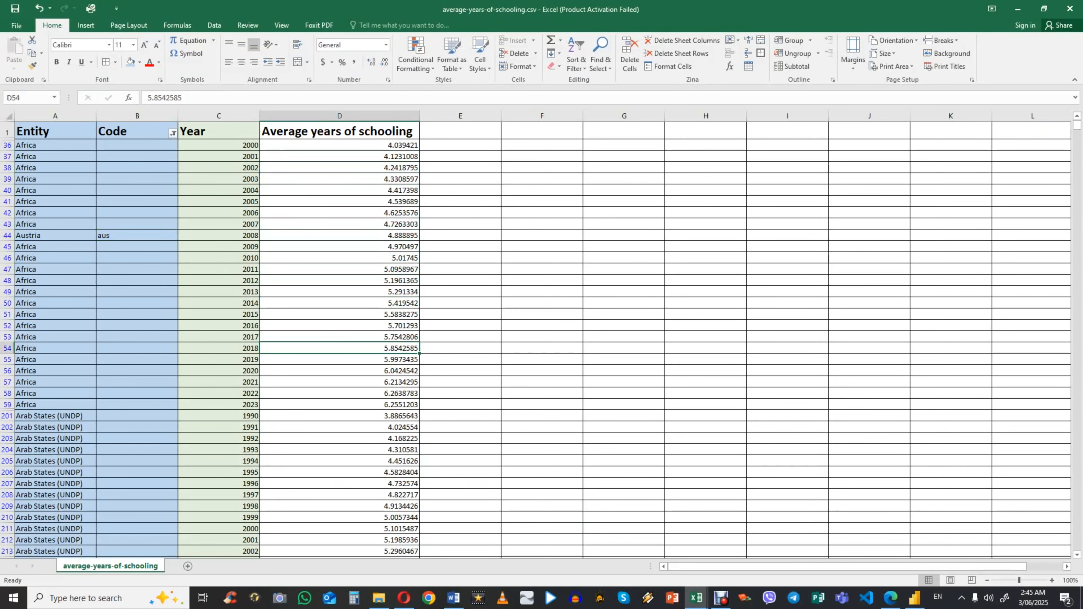
# Step: Return to Azure Data Factory in the browser and review the input column mappings of selectAverageYearsSchooling
pyautogui.click(890, 598)
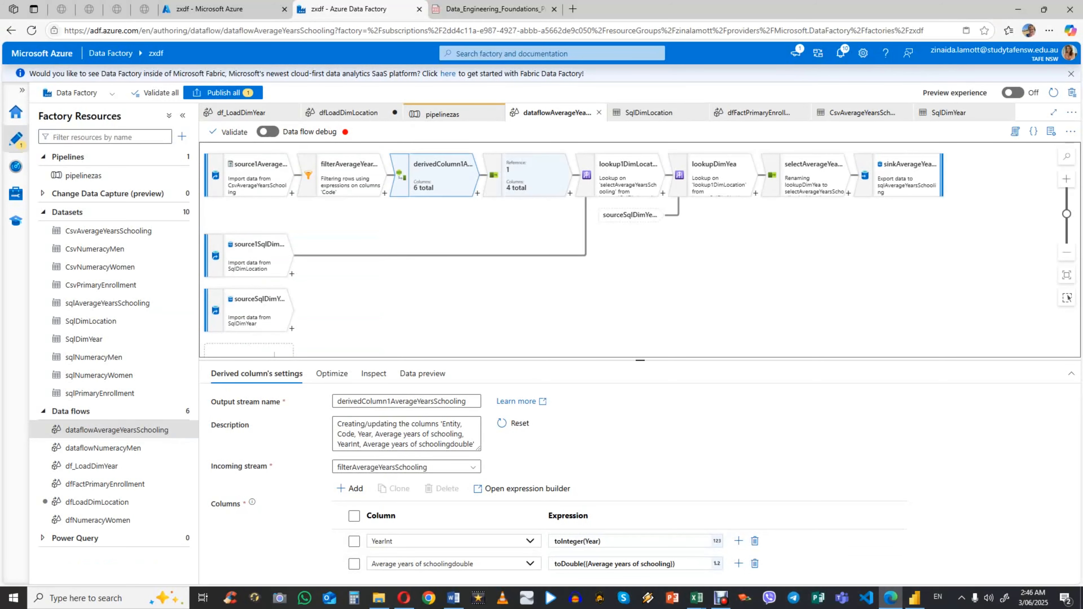
pyautogui.click(533, 179)
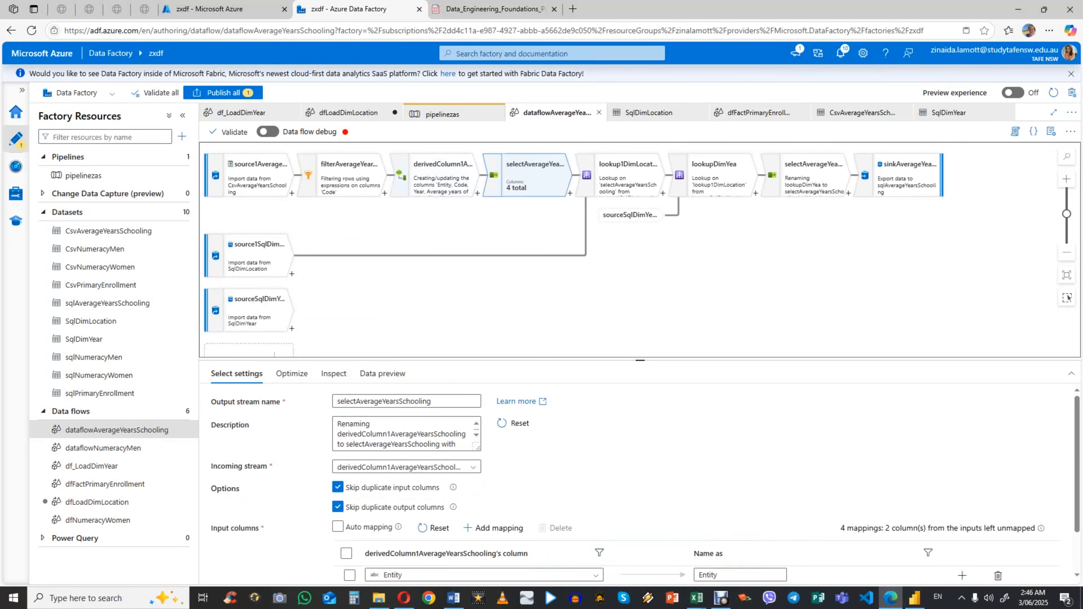
pyautogui.scroll(-1, 645, 482)
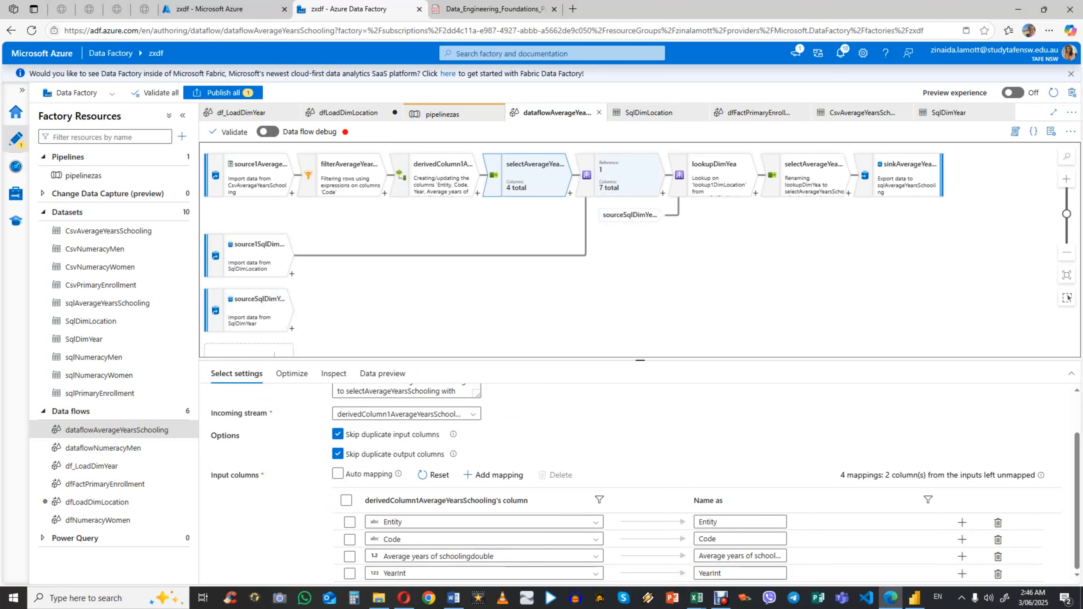
# Step: Examine the source settings and projections of source1SqlDimLocation and sourceSqlDimYear, the sources feeding the lookups
pyautogui.click(625, 179)
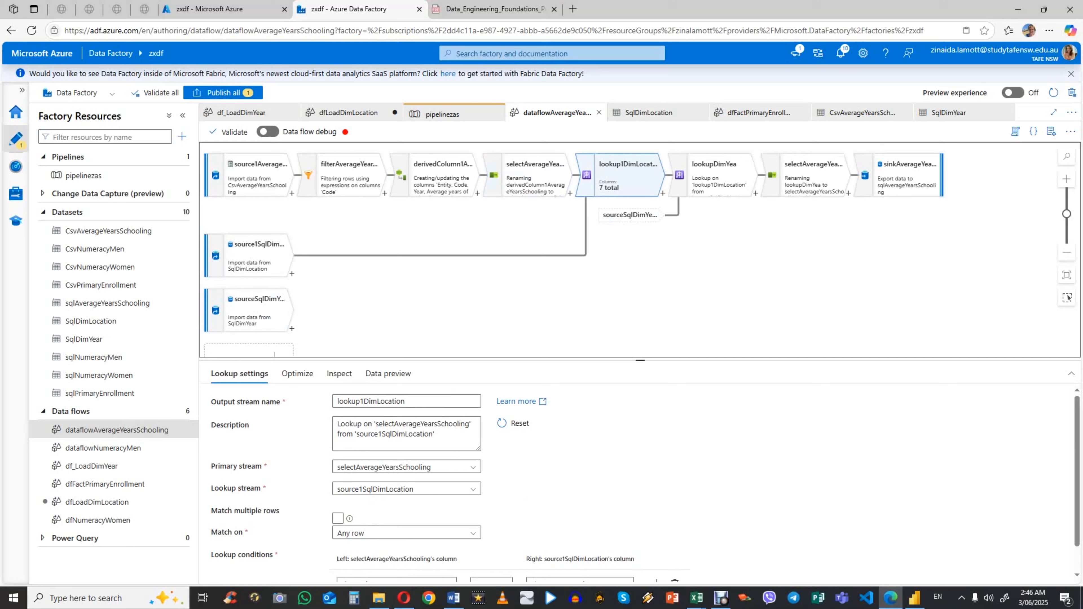
pyautogui.click(249, 256)
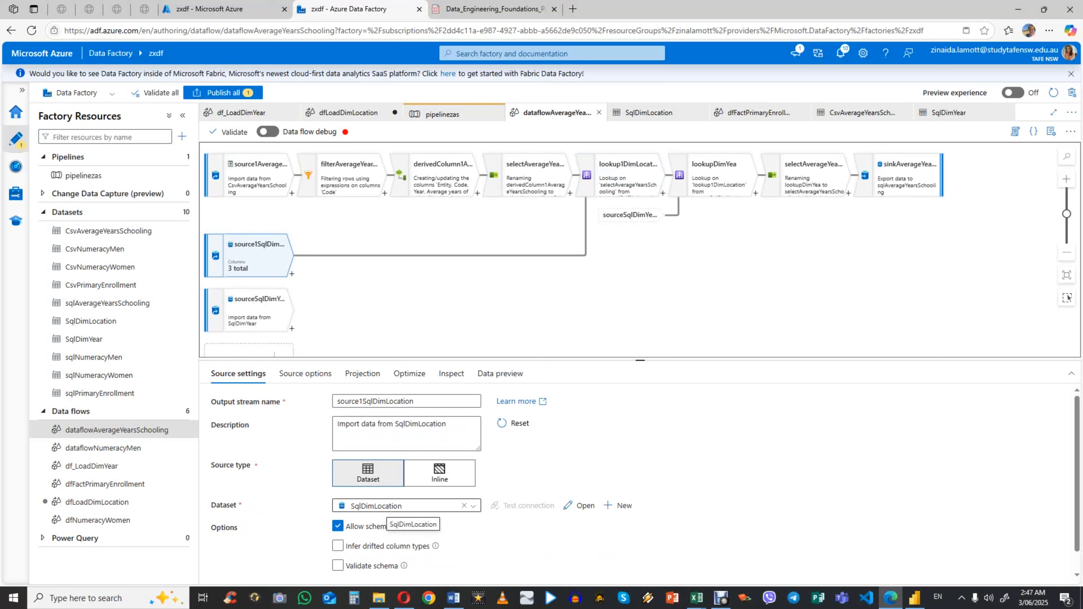
pyautogui.click(361, 373)
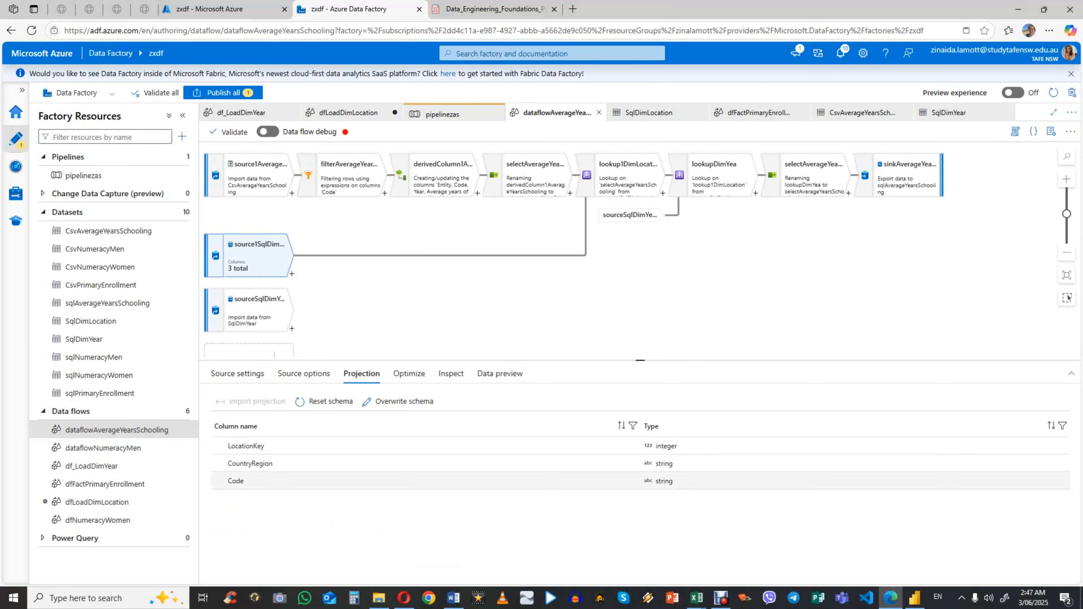
pyautogui.click(237, 373)
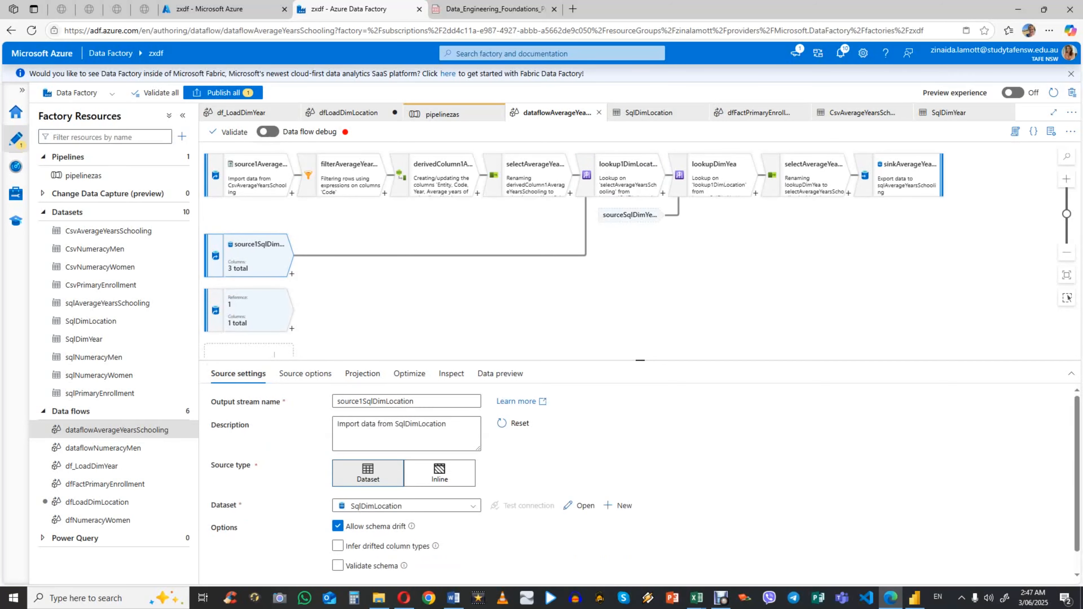
pyautogui.click(256, 312)
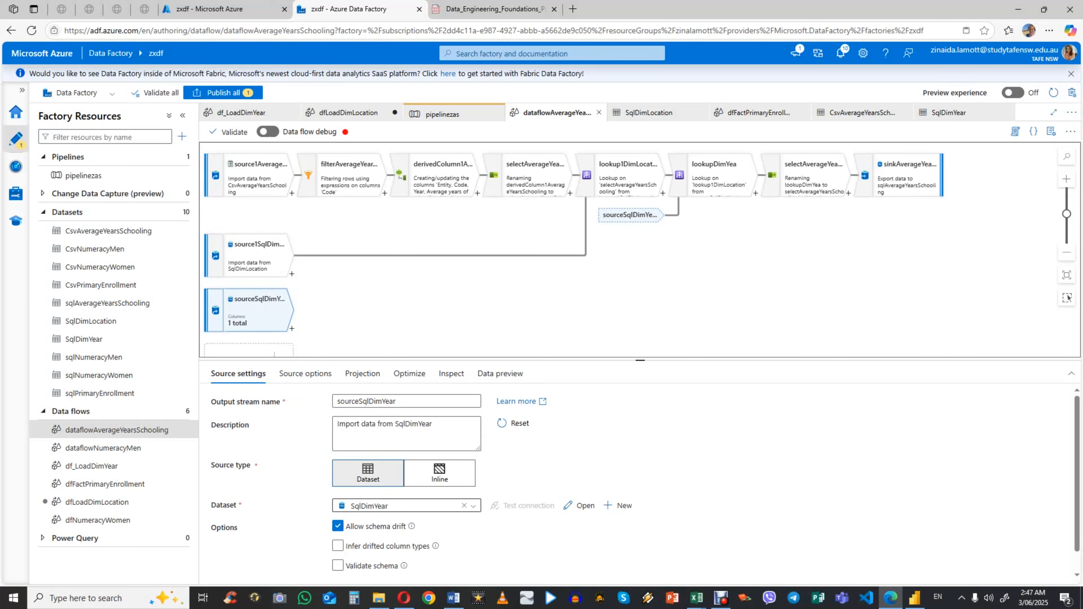
pyautogui.click(305, 374)
pyautogui.click(362, 374)
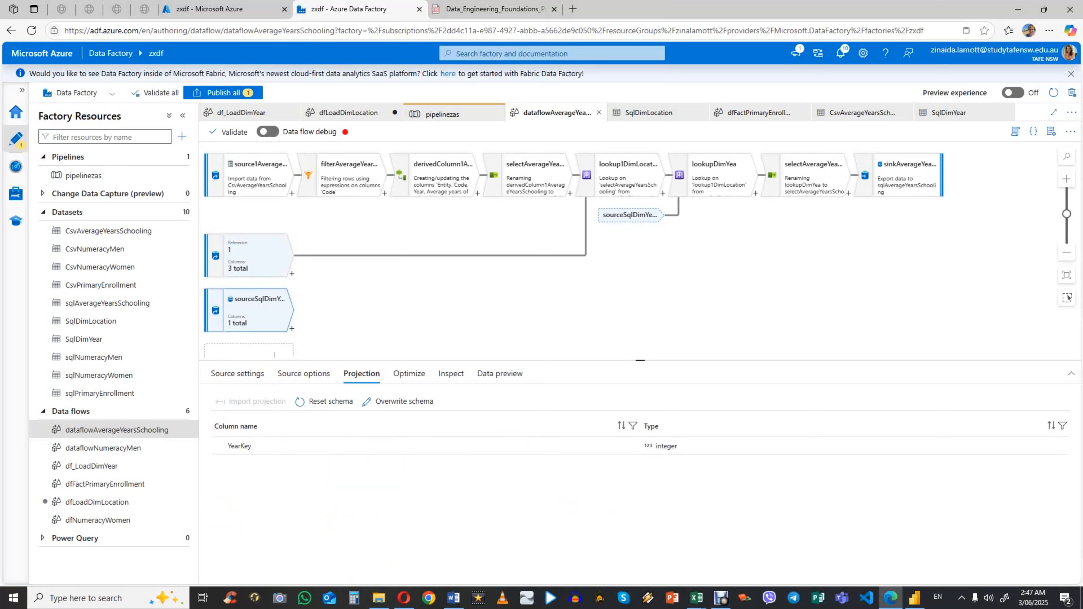
pyautogui.click(237, 374)
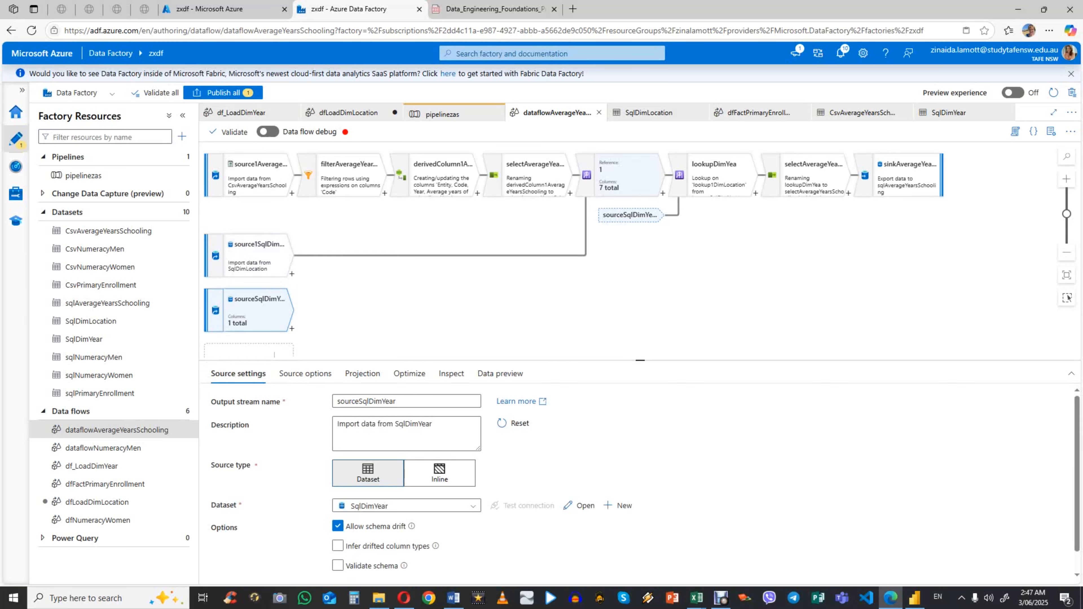
# Step: Review the primary stream, lookup stream and lookup conditions of lookup1DimLocation and lookupDimYea
pyautogui.click(623, 179)
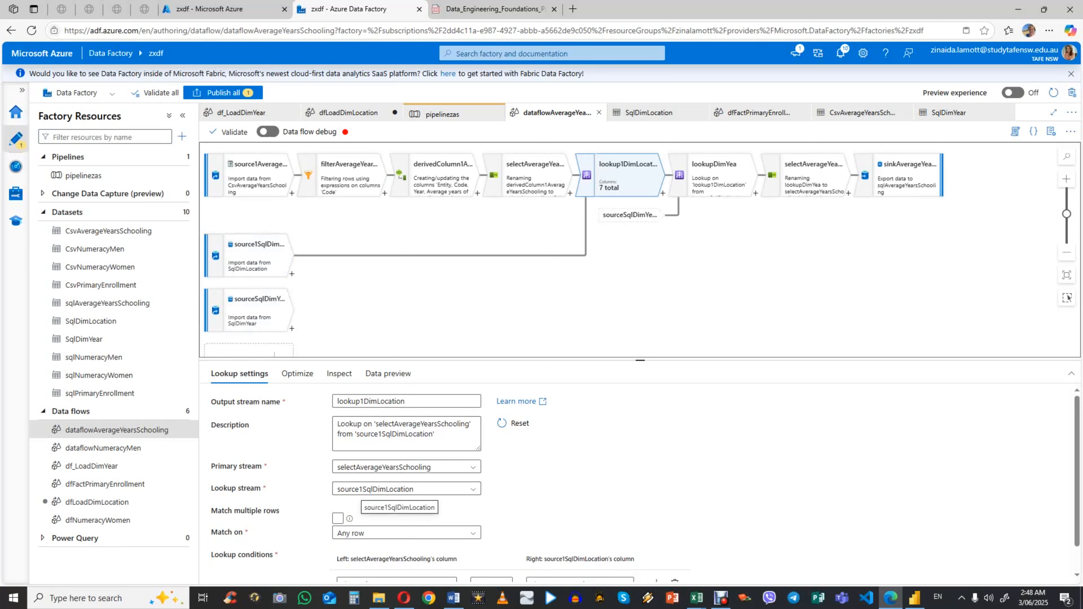
pyautogui.scroll(-1, 384, 491)
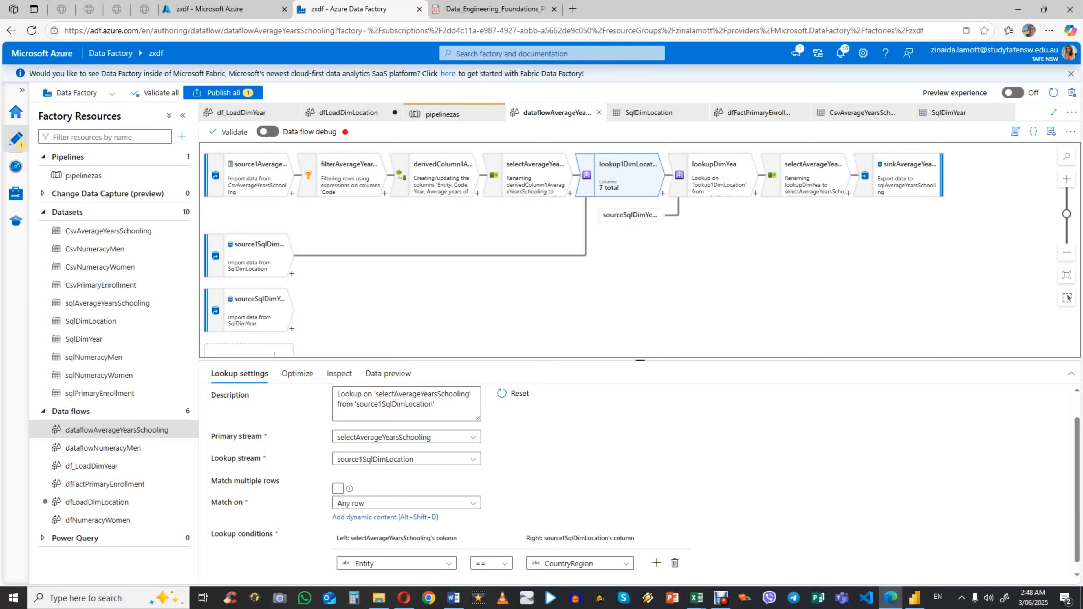
pyautogui.click(720, 177)
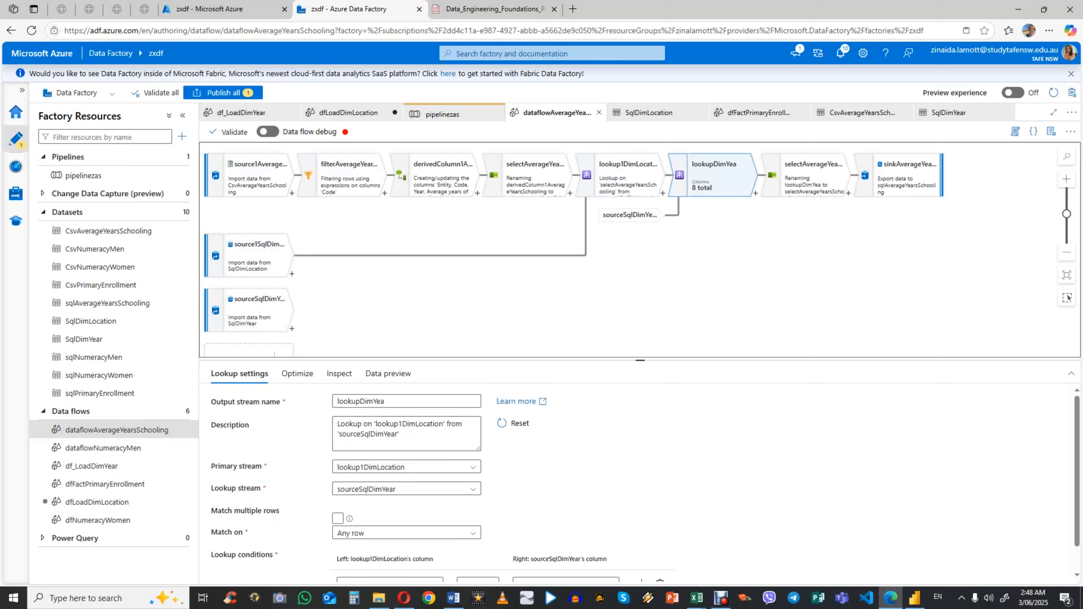
pyautogui.scroll(-1, 639, 481)
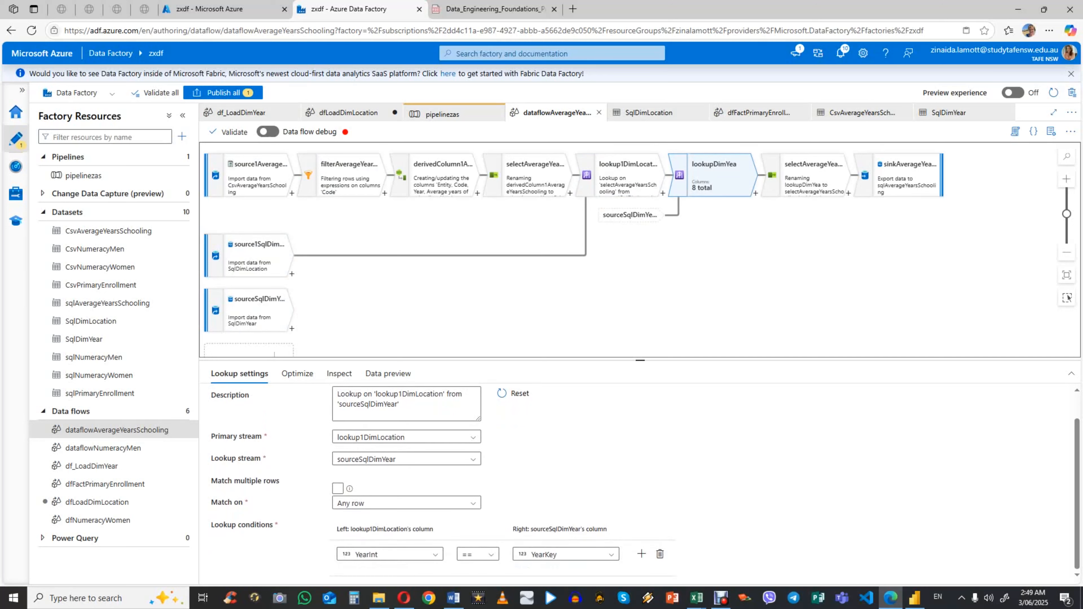
pyautogui.scroll(1, 639, 482)
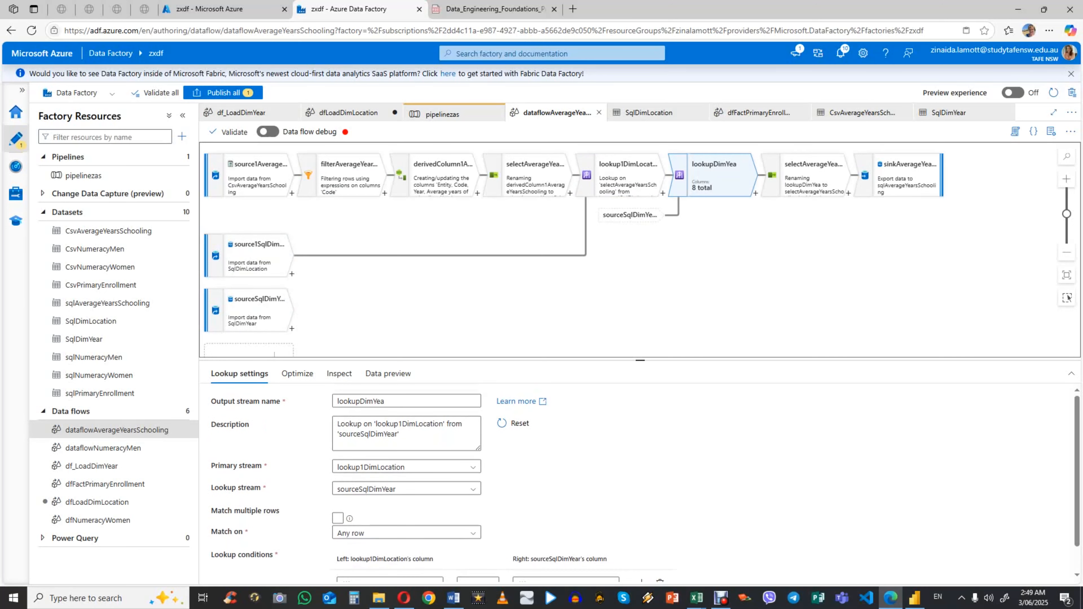
# Step: Review the column mappings of selectAverageYearsSchooling1 and the dataset, settings and mapping of sinkAverageYearsSchooling
pyautogui.click(805, 179)
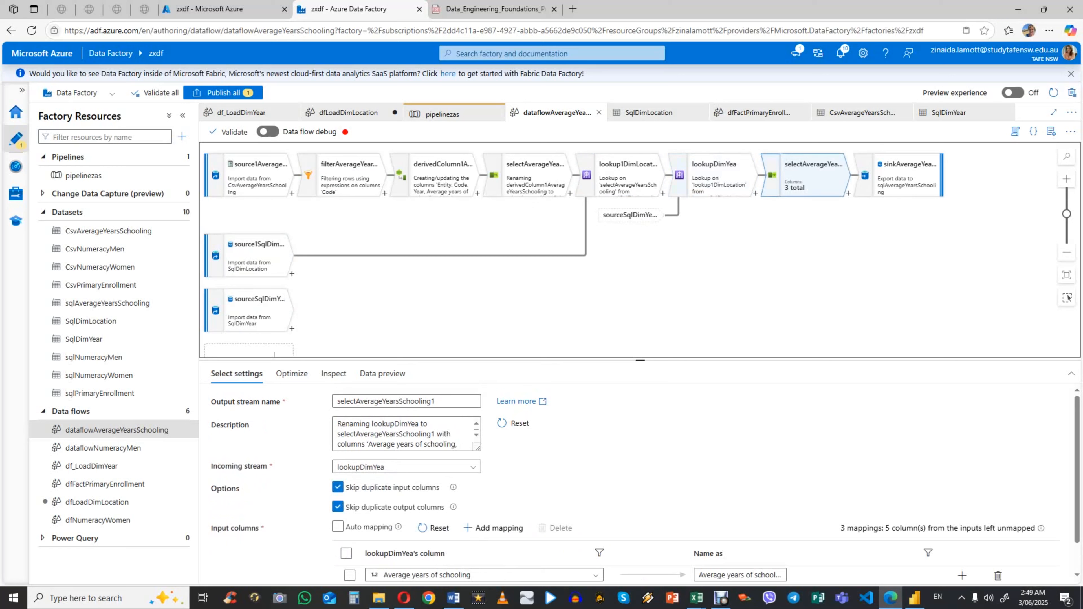
pyautogui.scroll(-1, 640, 482)
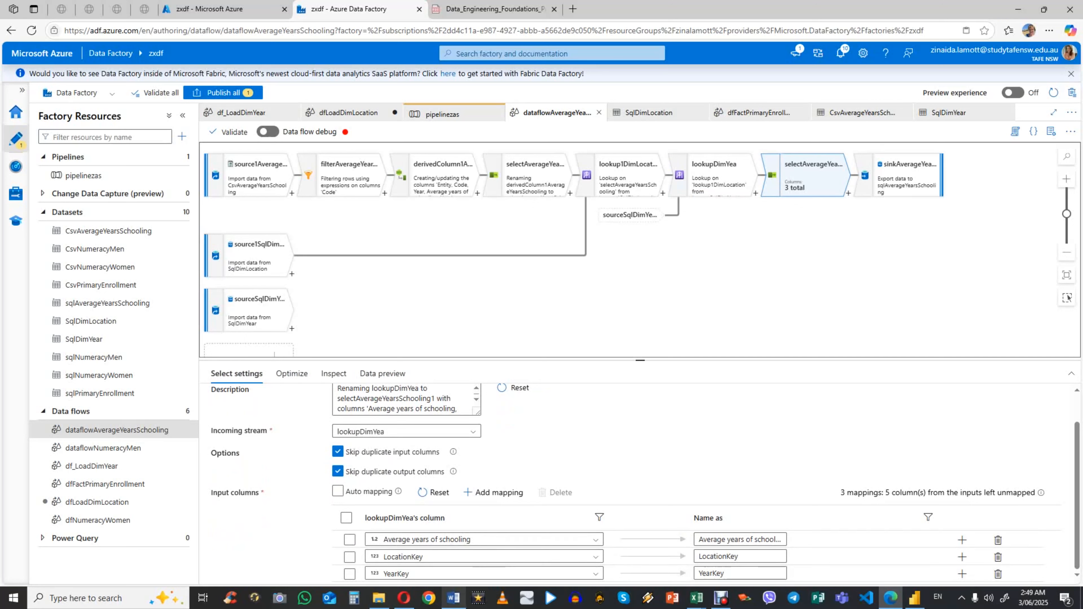
pyautogui.click(902, 177)
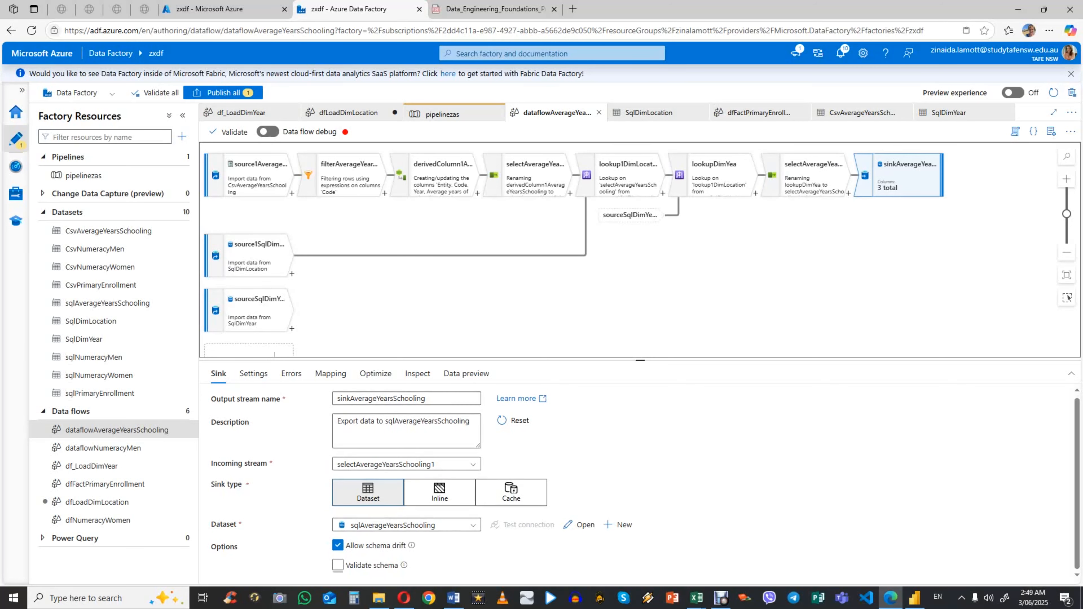
pyautogui.click(253, 373)
pyautogui.scroll(-3, 404, 469)
pyautogui.scroll(3, 405, 469)
pyautogui.click(331, 374)
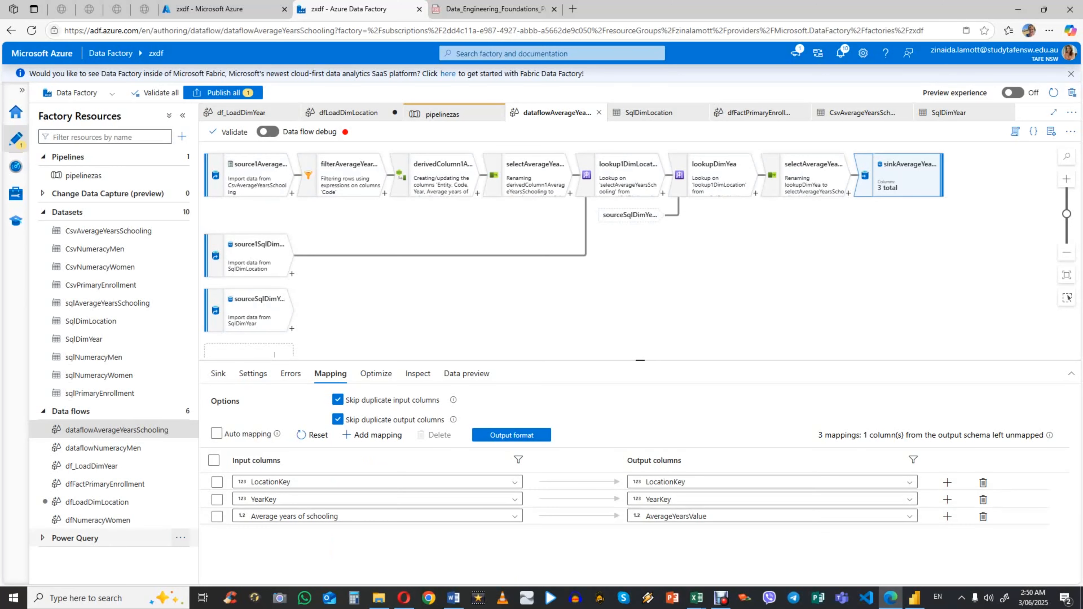
# Step: Open the dfFactPrimaryEnrollment data flow and review the settings of sourceFactPrimaryEnrollment and the filter expression of filterPrimaryEnrollment
pyautogui.click(102, 486)
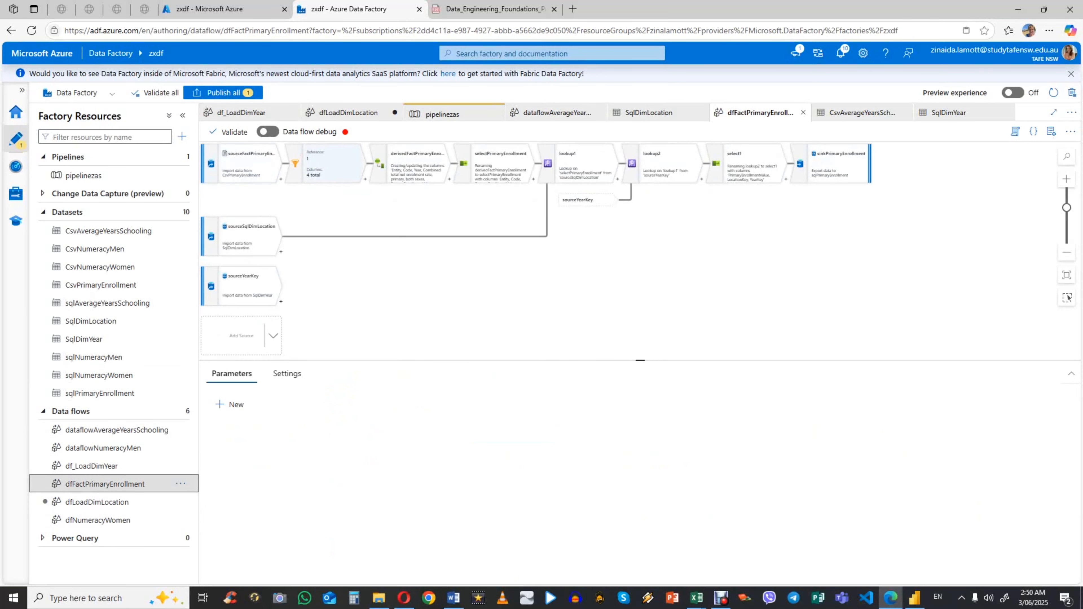
pyautogui.scroll(-1, 402, 247)
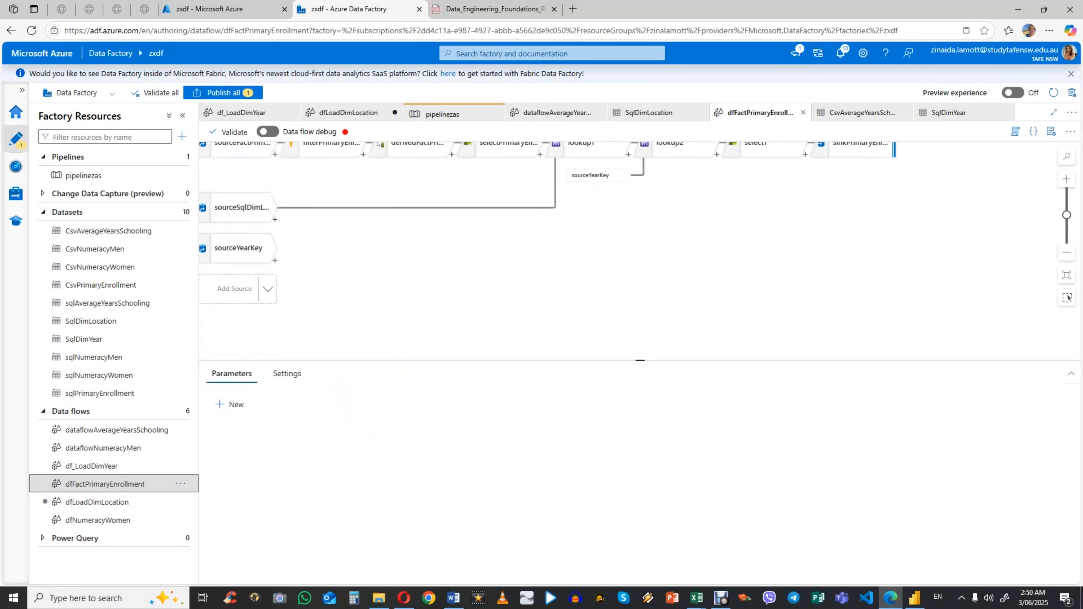
pyautogui.moveTo(332, 150); pyautogui.dragTo(357, 176)
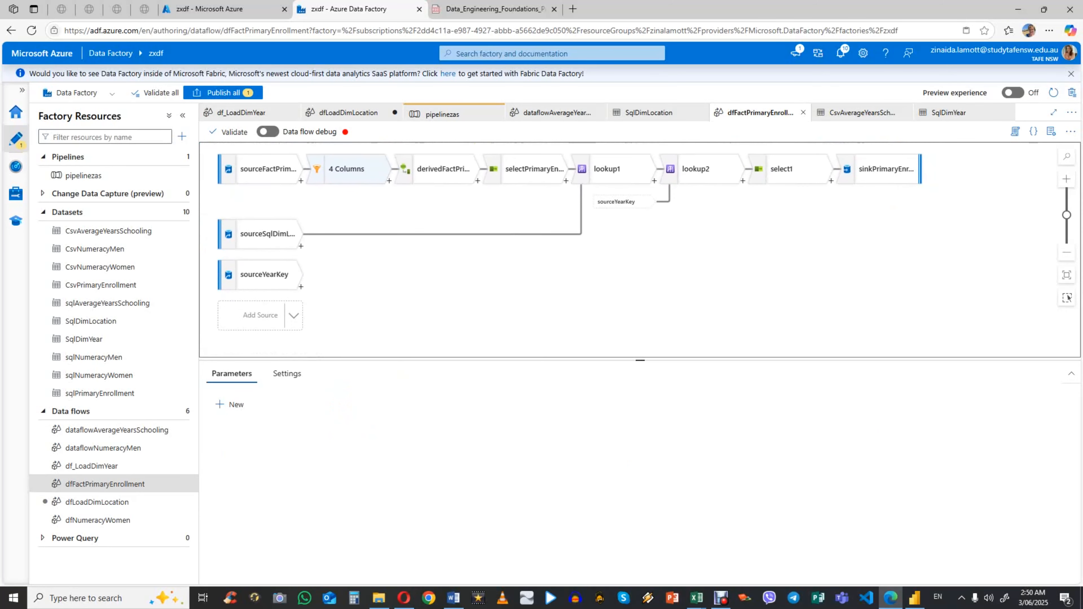
pyautogui.click(265, 169)
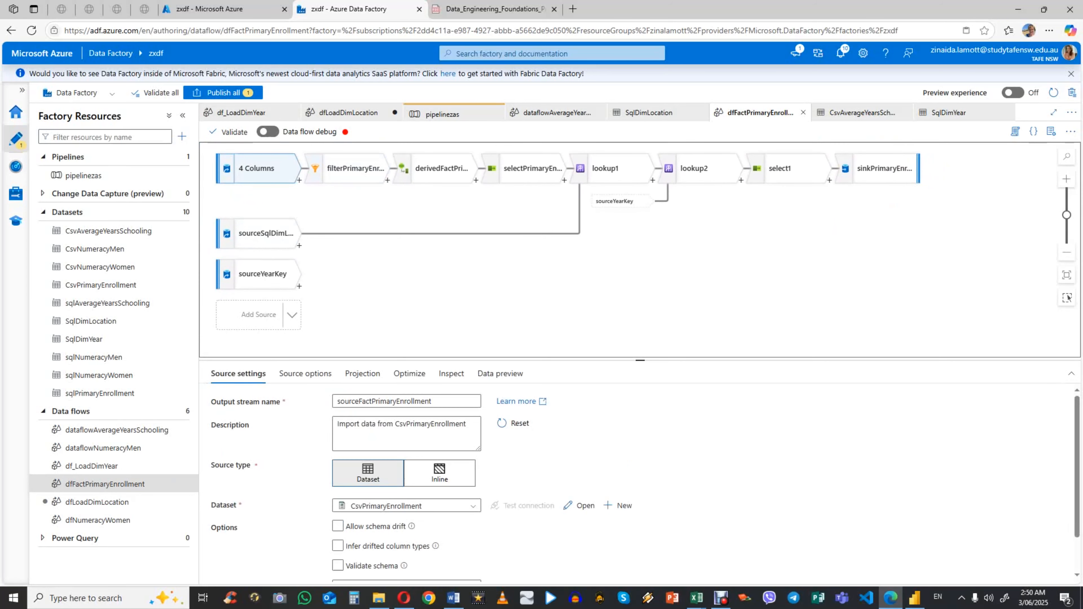
pyautogui.click(350, 169)
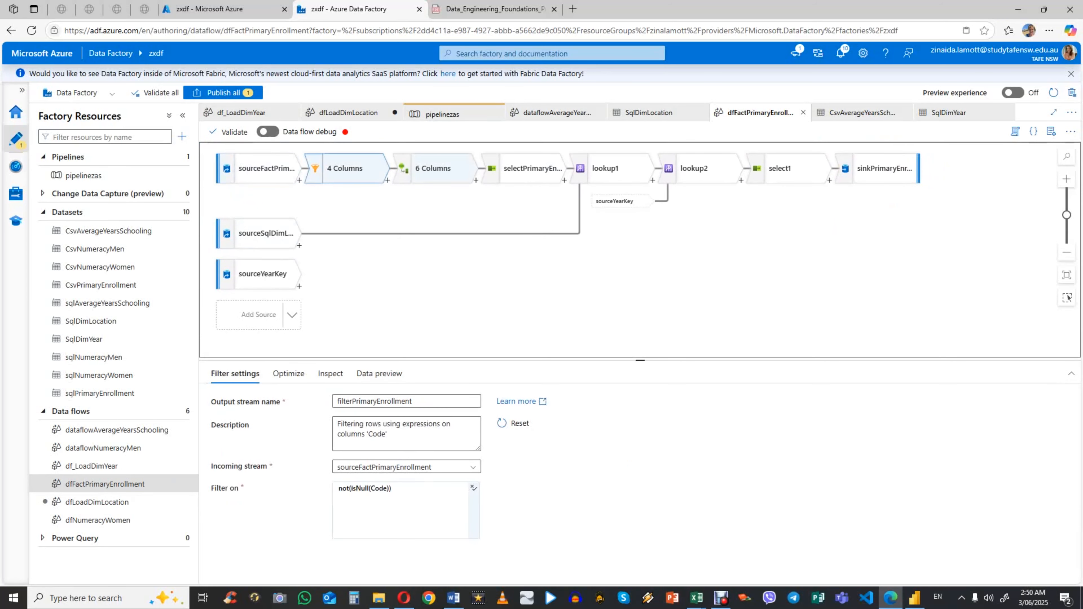
# Step: Review the derived column expressions of derivedFactPrimaryEnrollment and the column mappings of selectPrimaryEnrollment
pyautogui.click(439, 169)
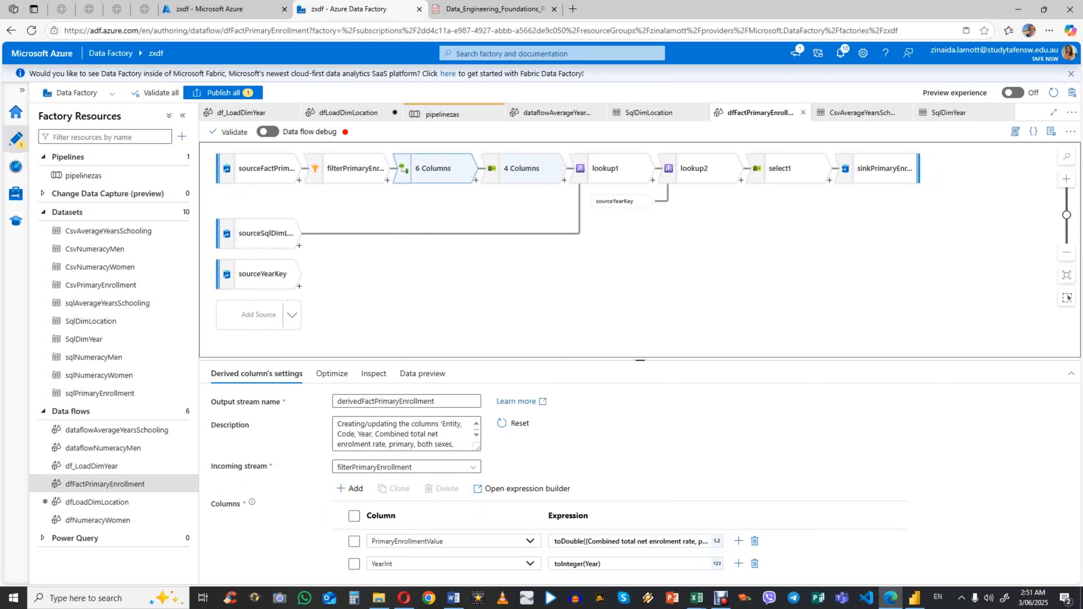
pyautogui.click(525, 168)
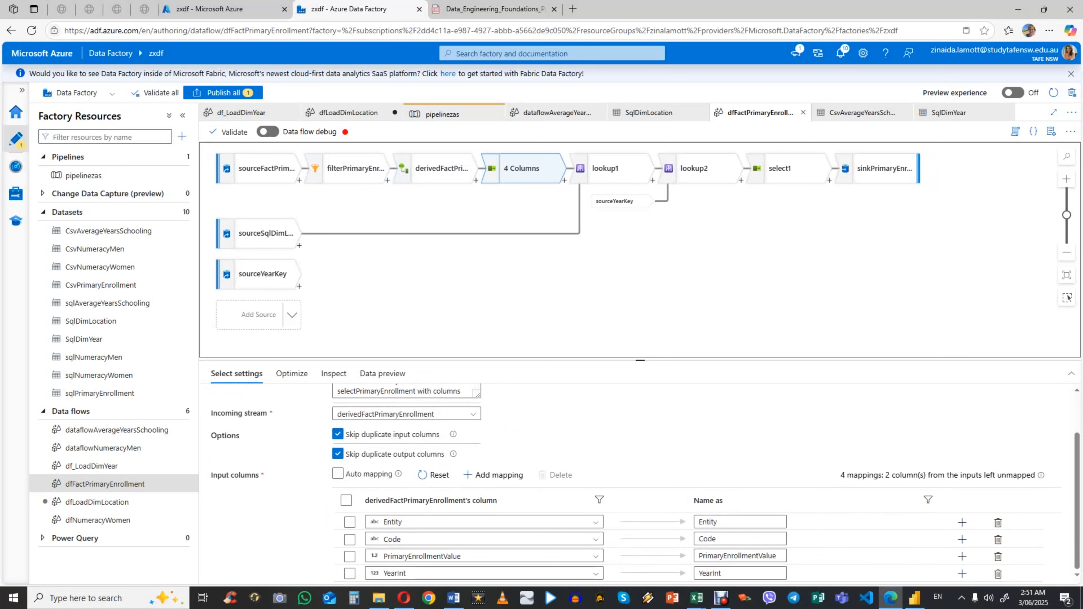
pyautogui.scroll(1, 640, 482)
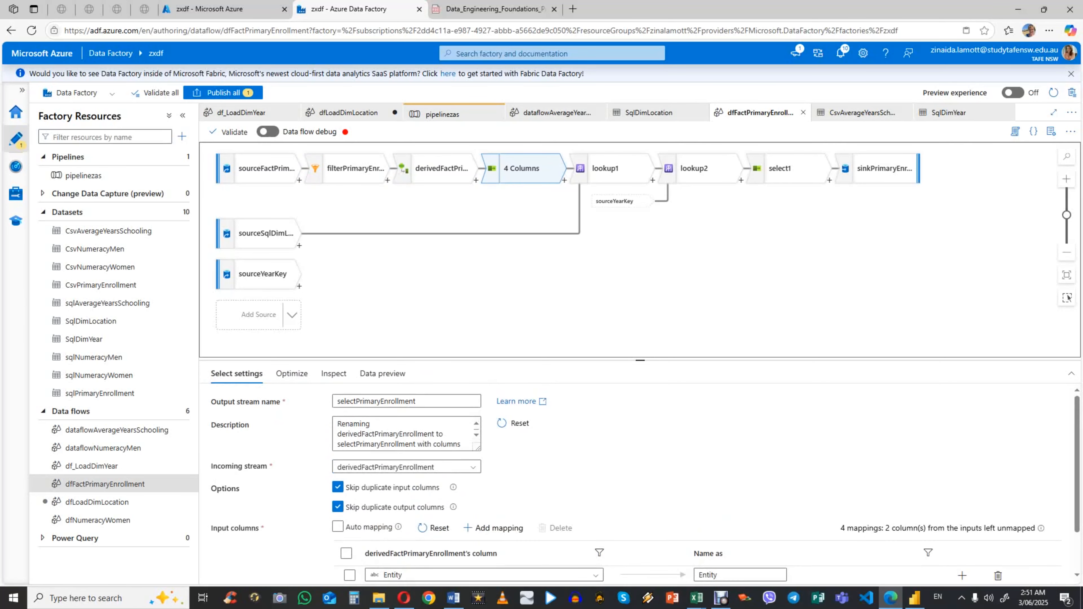
# Step: Review the lookup settings of lookup1 and lookup2 and the column mappings of select1
pyautogui.click(614, 168)
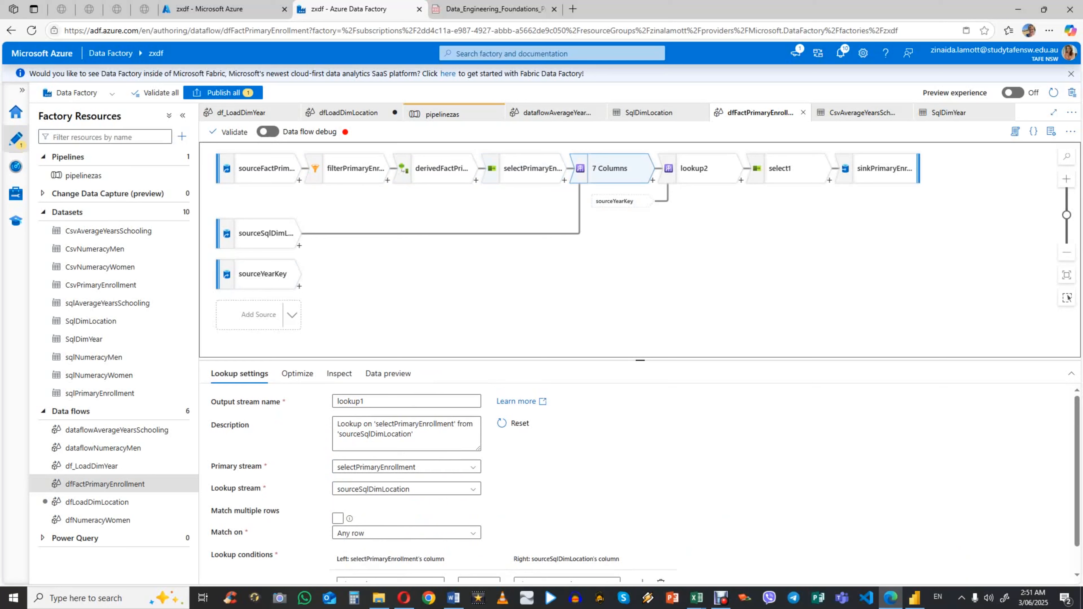
pyautogui.scroll(-1, 407, 469)
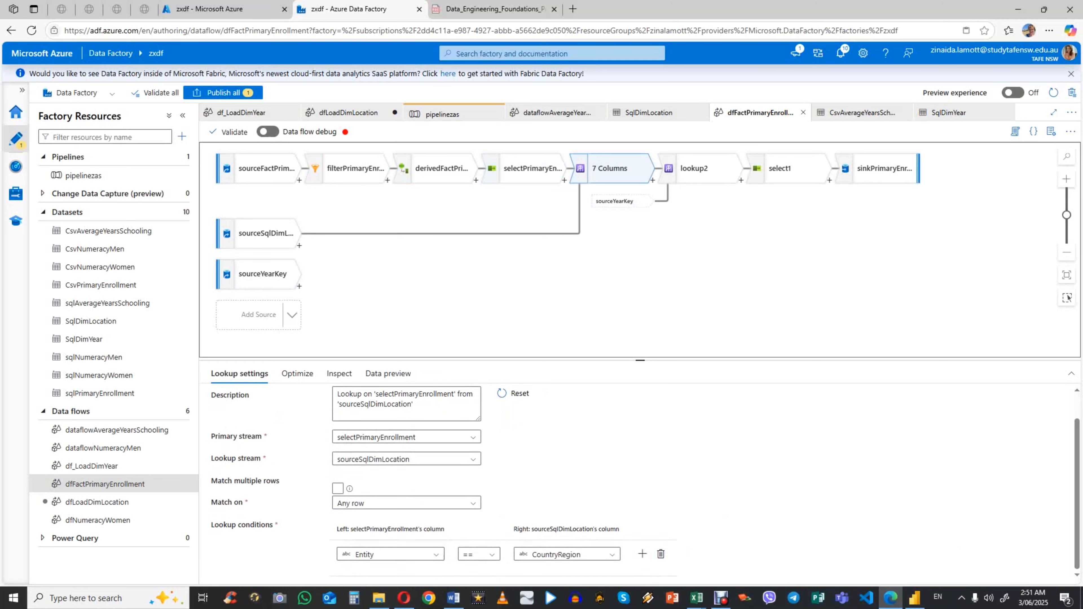
pyautogui.scroll(1, 406, 448)
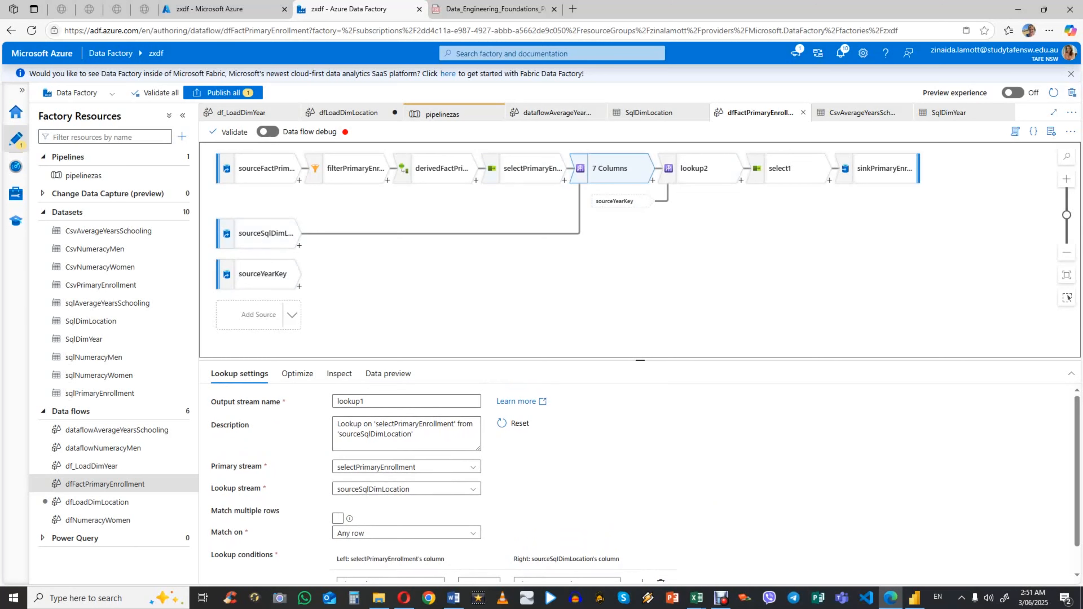
pyautogui.click(700, 168)
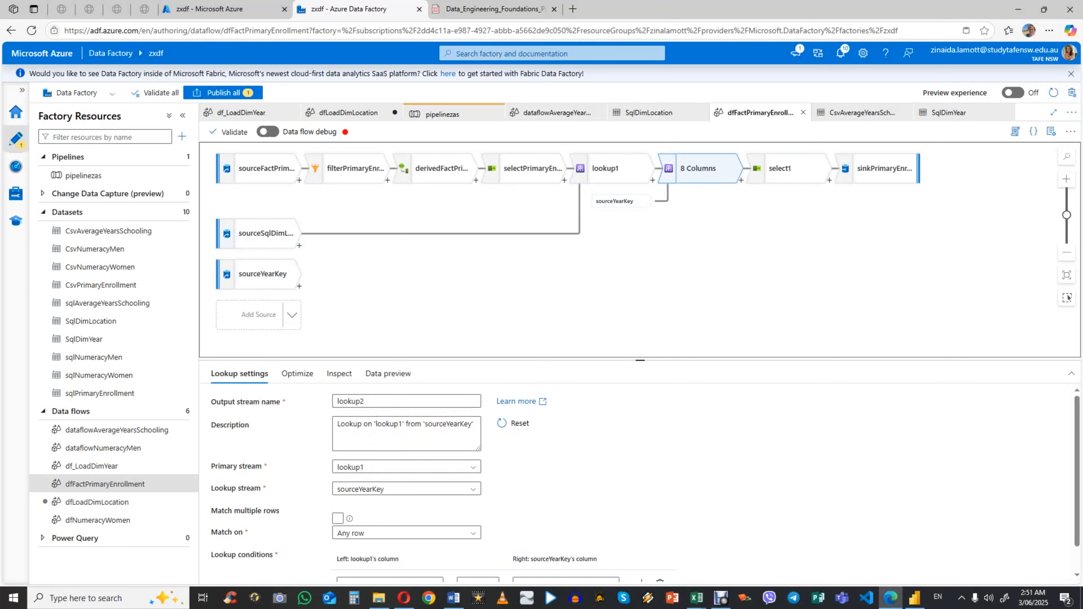
pyautogui.click(786, 168)
pyautogui.scroll(-1, 645, 483)
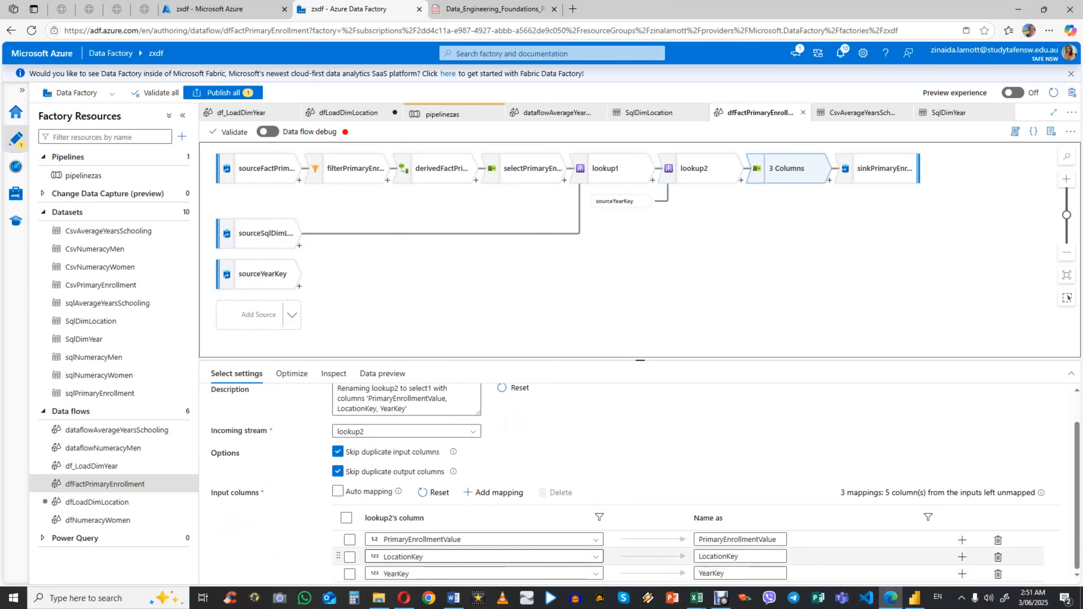
# Step: Review the dataset, update settings and column mapping of sinkPrimaryEnrollment
pyautogui.scroll(1, 645, 494)
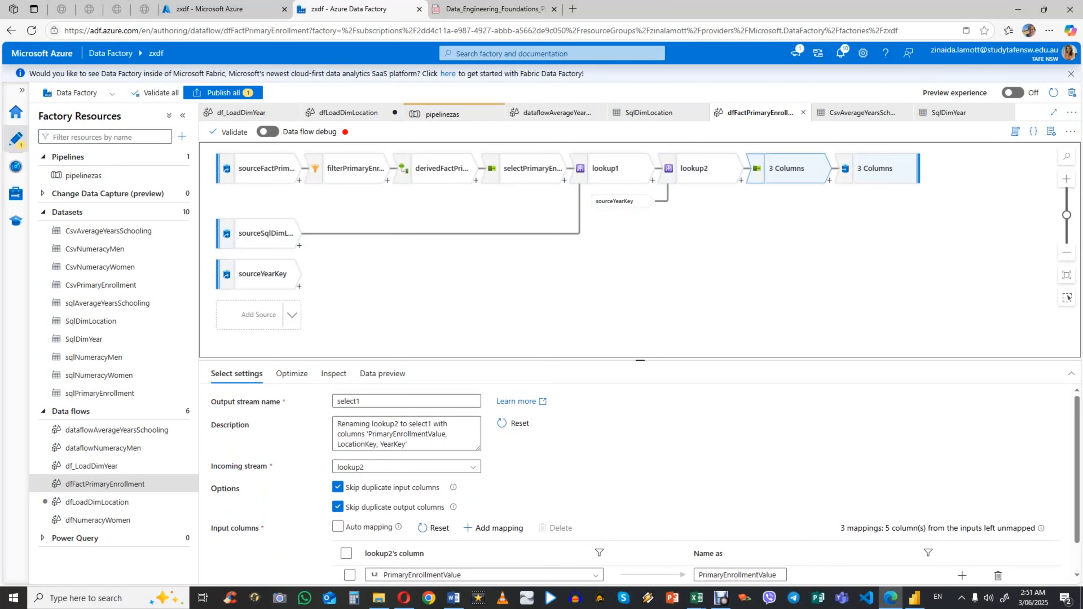
pyautogui.click(874, 168)
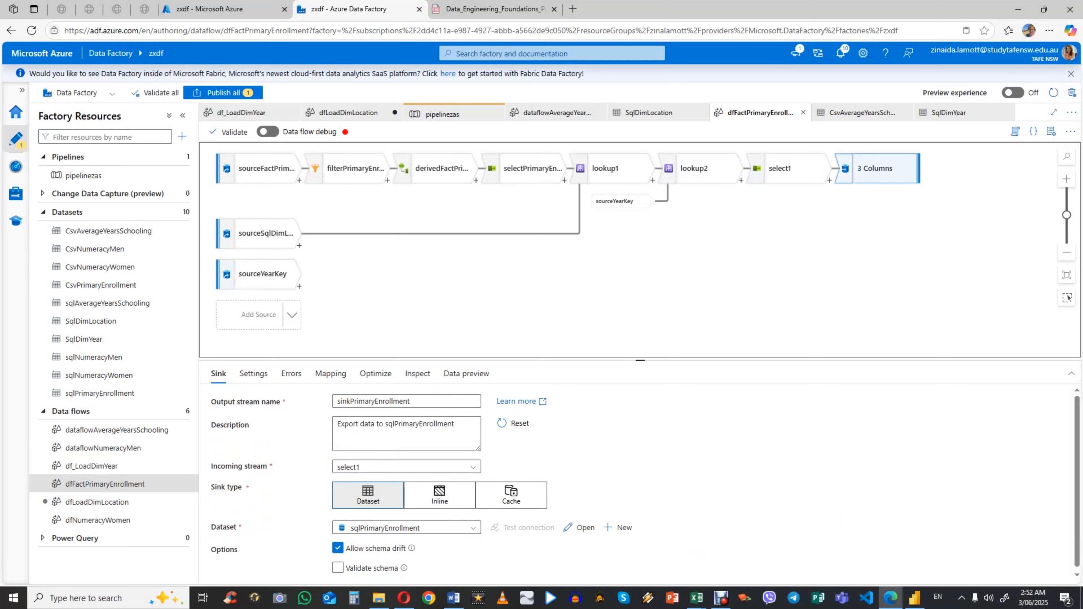
pyautogui.scroll(-1, 457, 528)
pyautogui.click(254, 374)
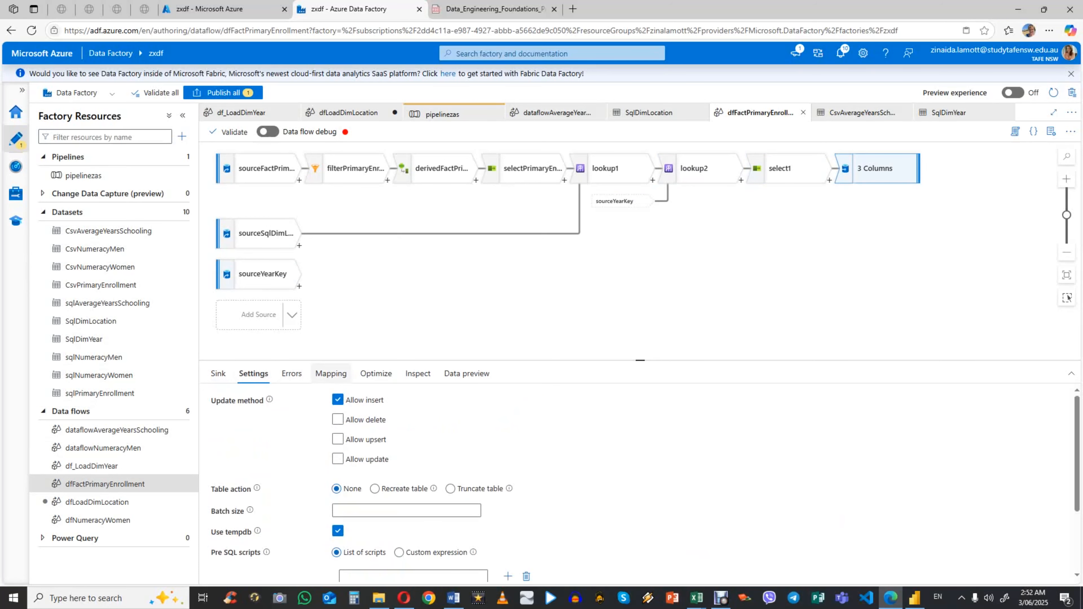
pyautogui.click(330, 373)
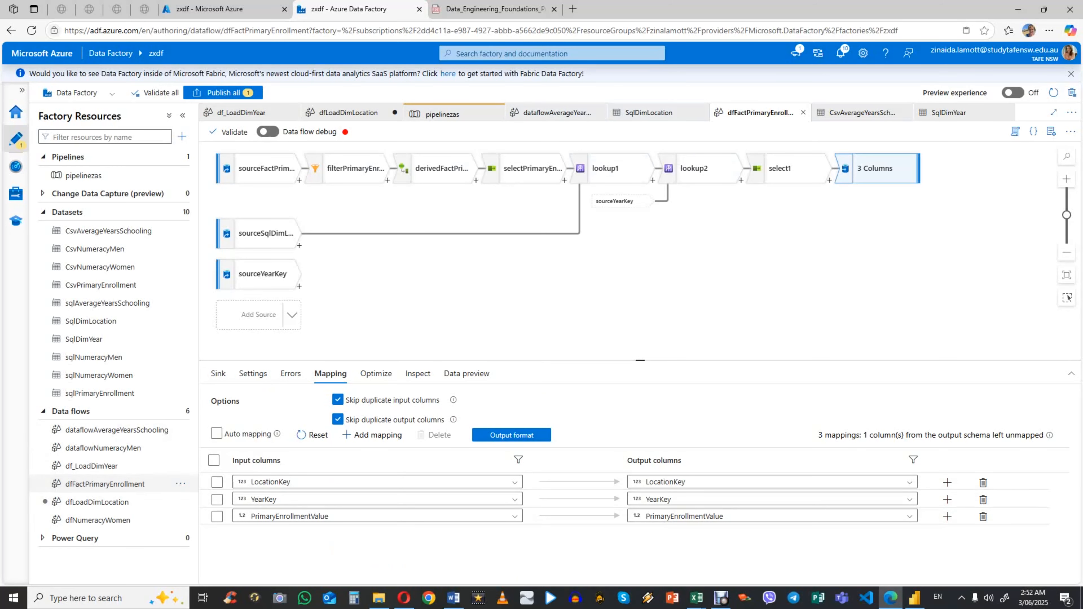
# Step: Open the dataflowNumeracyMen data flow and review its transformations from sourceNumeracyMen through the column mappings of selectNumeracyMe
pyautogui.click(103, 447)
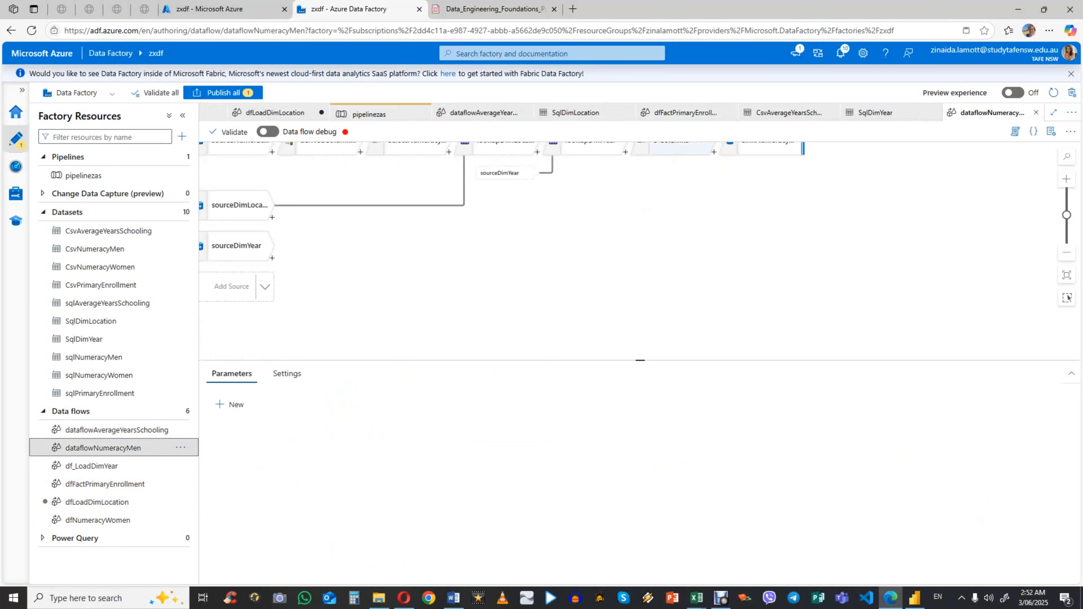
pyautogui.moveTo(1066, 215); pyautogui.dragTo(1066, 207)
pyautogui.moveTo(601, 168); pyautogui.dragTo(781, 185)
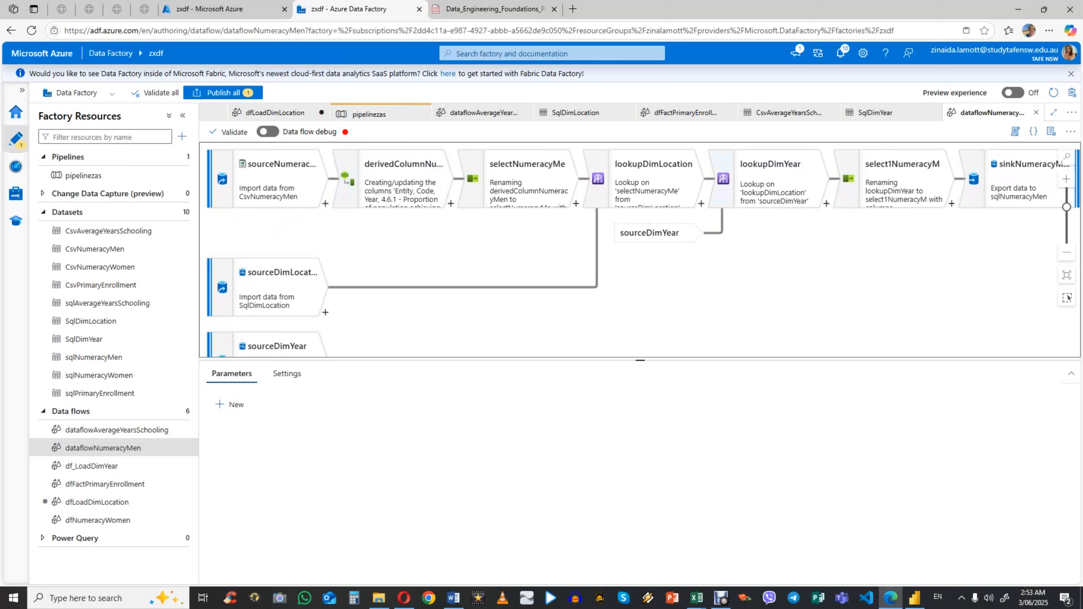
pyautogui.click(277, 182)
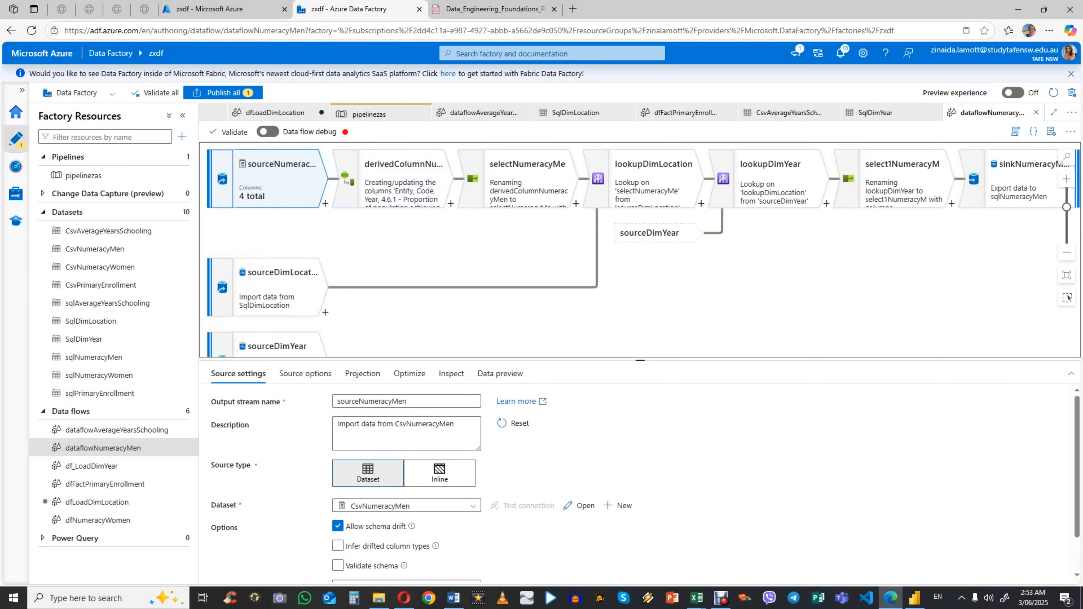
pyautogui.click(403, 184)
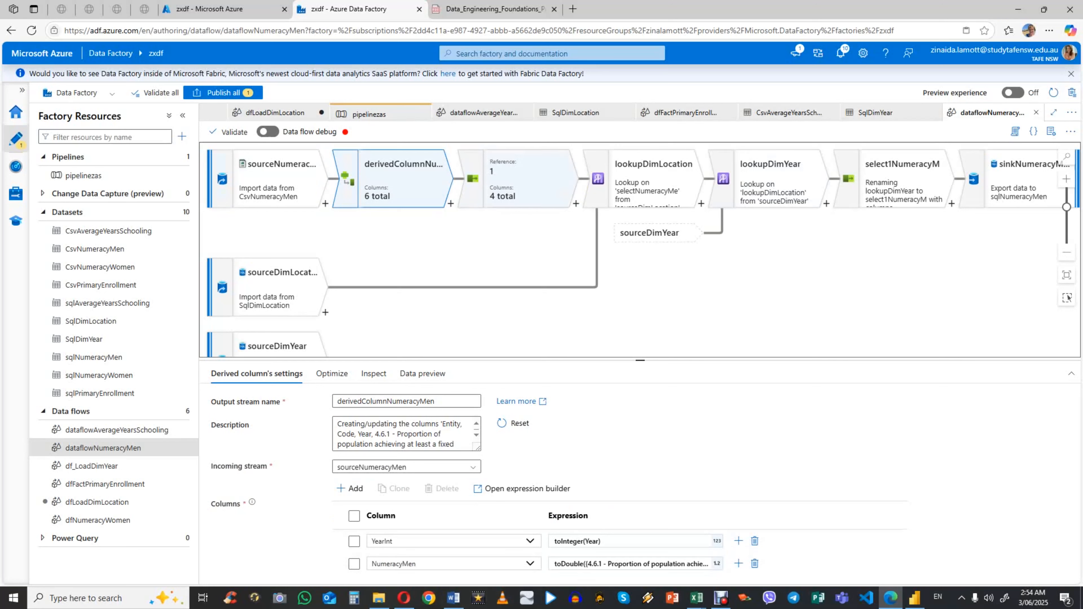
pyautogui.click(528, 179)
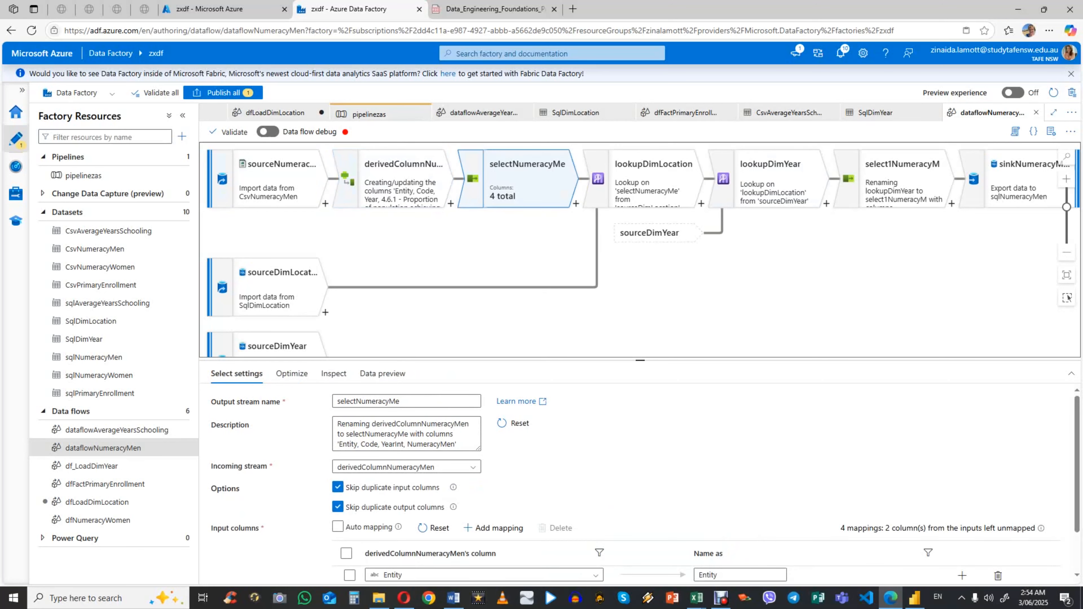
pyautogui.scroll(-1, 639, 482)
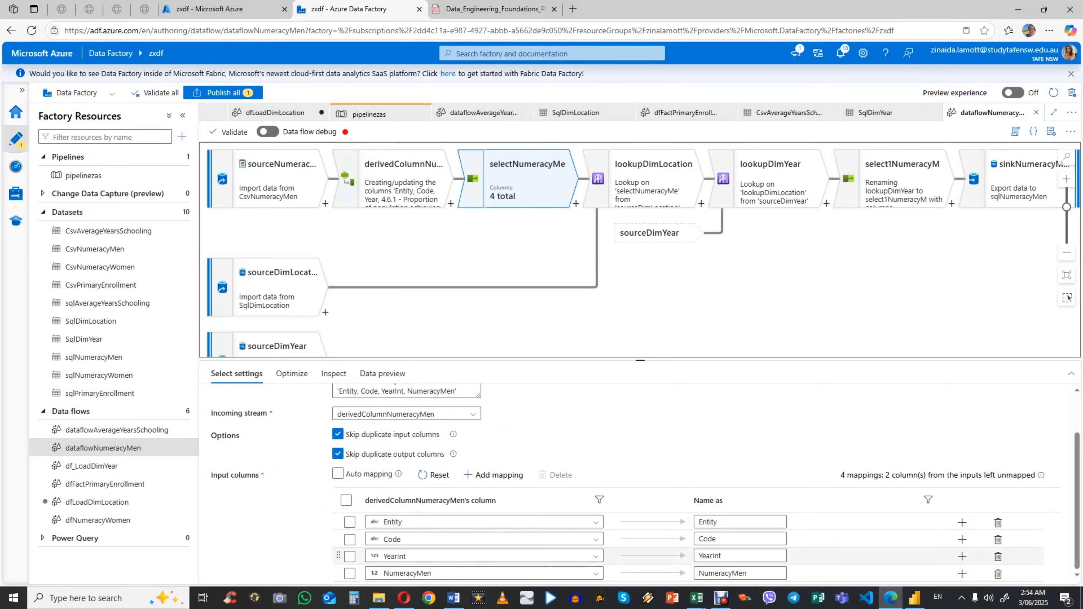
# Step: Review the lookupDimLocation and lookupDimYear settings with the sourceDimLocation source, and the column mappings of select1NumeracyM
pyautogui.click(653, 182)
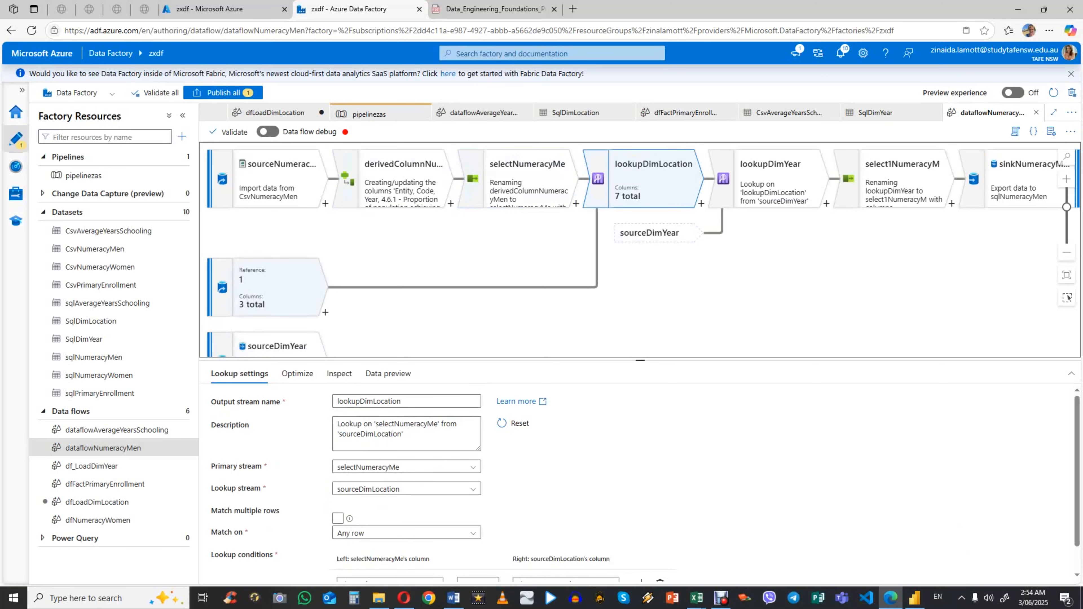
pyautogui.click(277, 285)
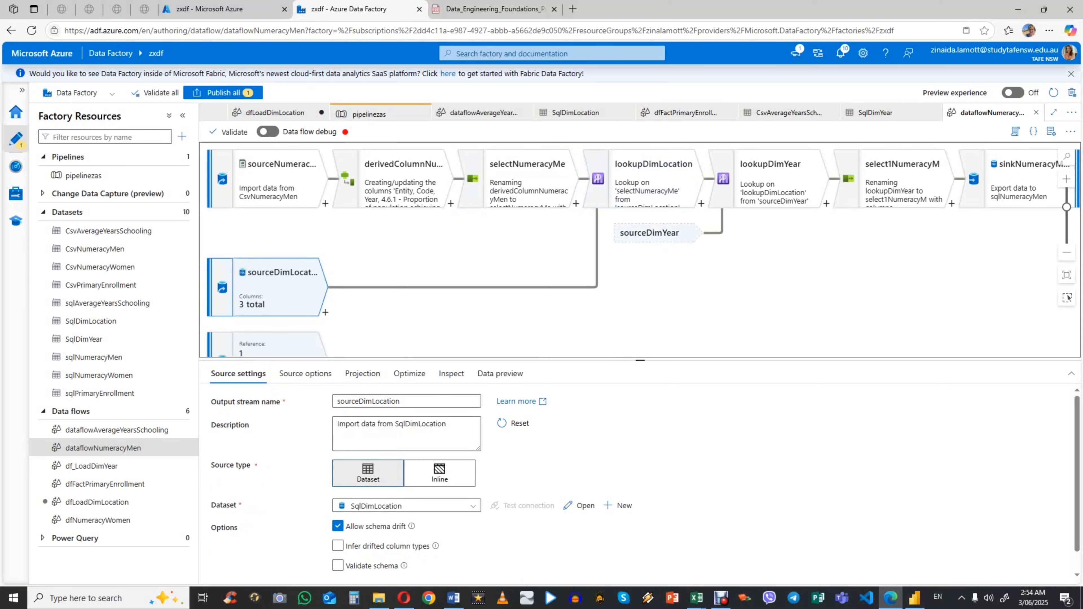
pyautogui.click(767, 183)
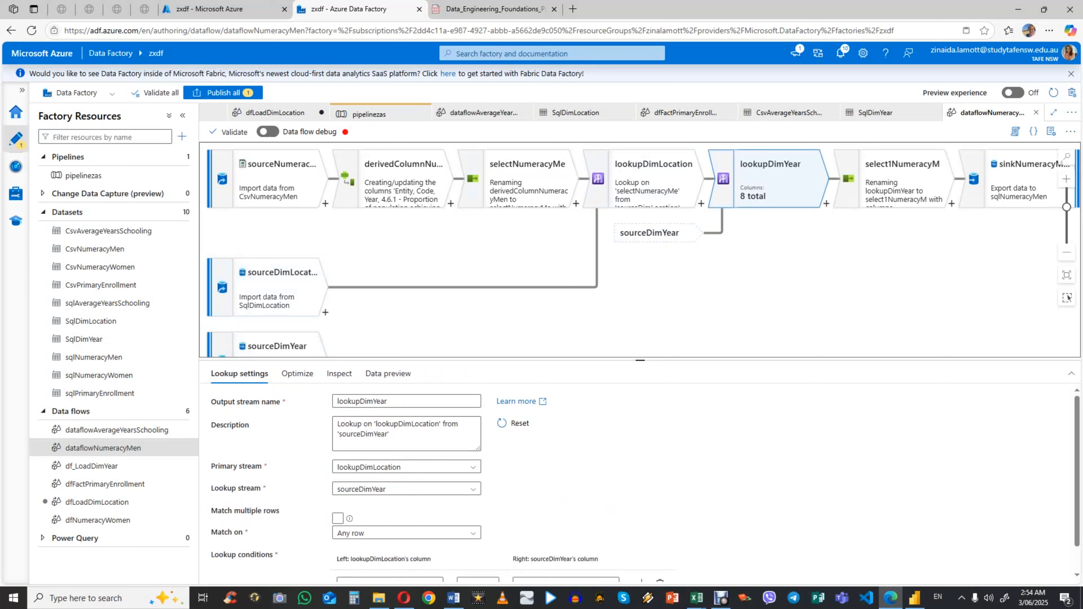
pyautogui.click(899, 184)
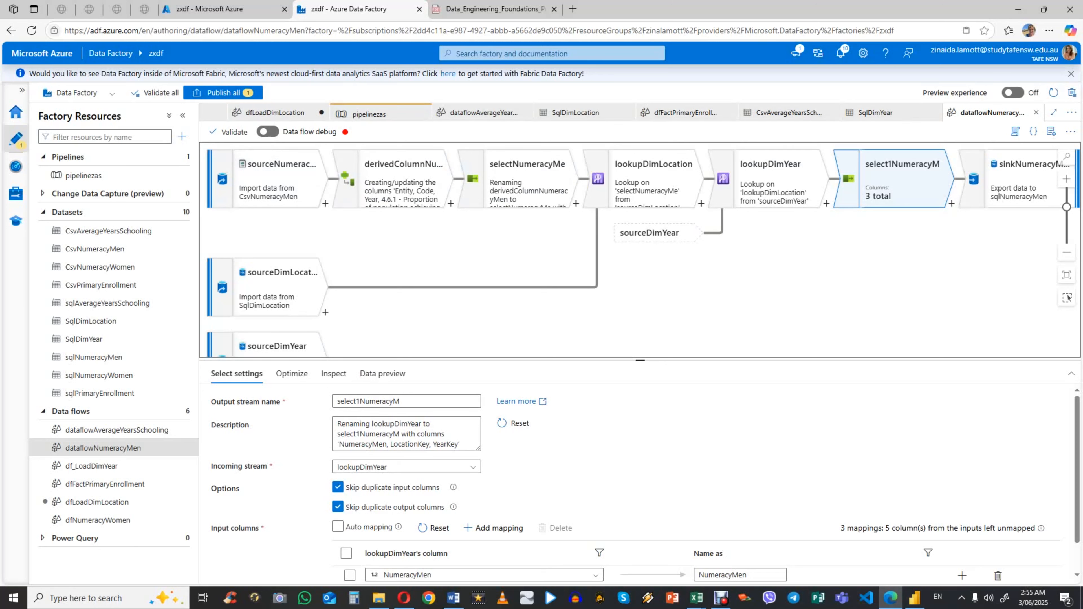
pyautogui.scroll(-1, 644, 493)
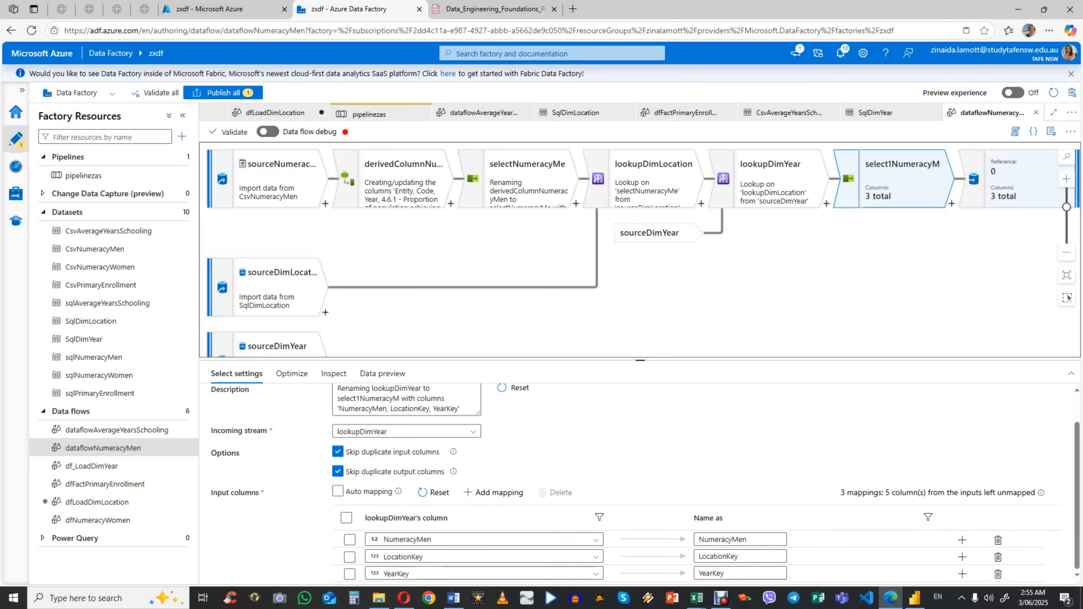
# Step: Review the dataset choice, settings and column mapping of sinkNumeracyMen
pyautogui.click(1011, 180)
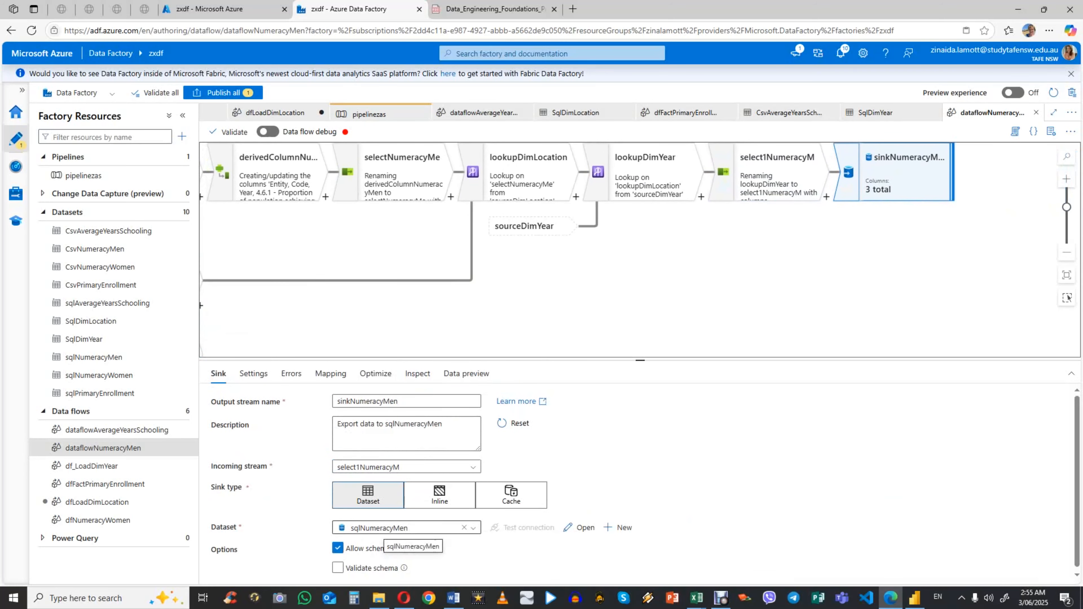
pyautogui.click(403, 528)
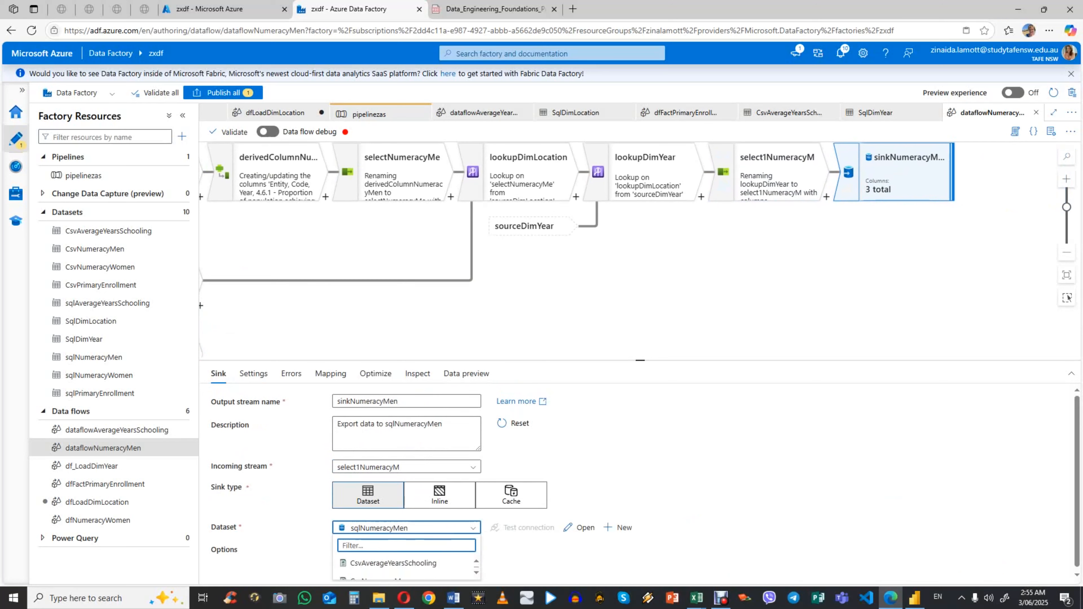
pyautogui.click(385, 528)
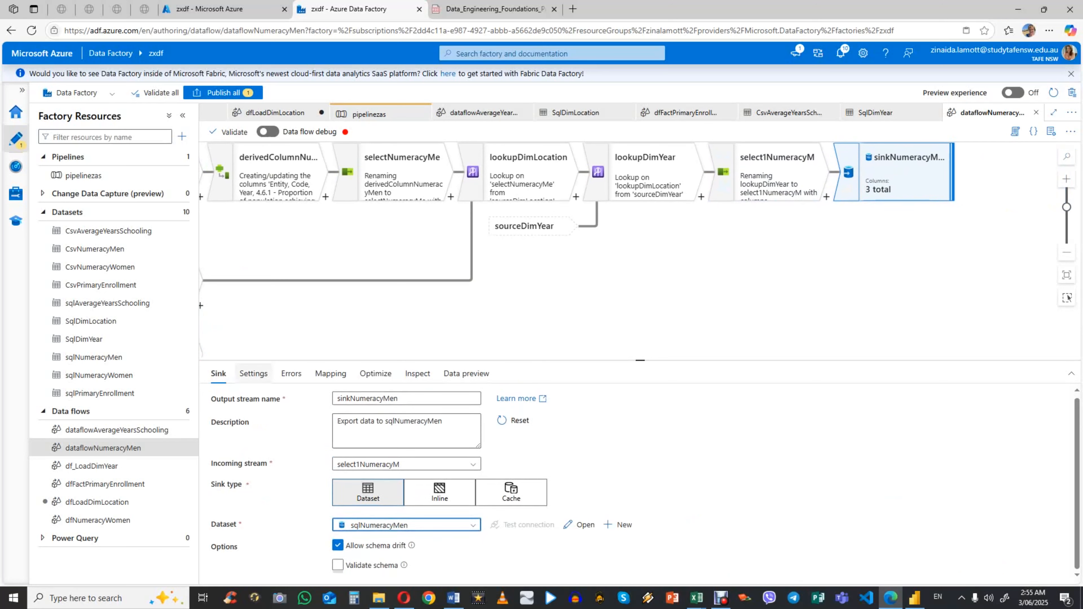
pyautogui.click(254, 373)
pyautogui.click(331, 373)
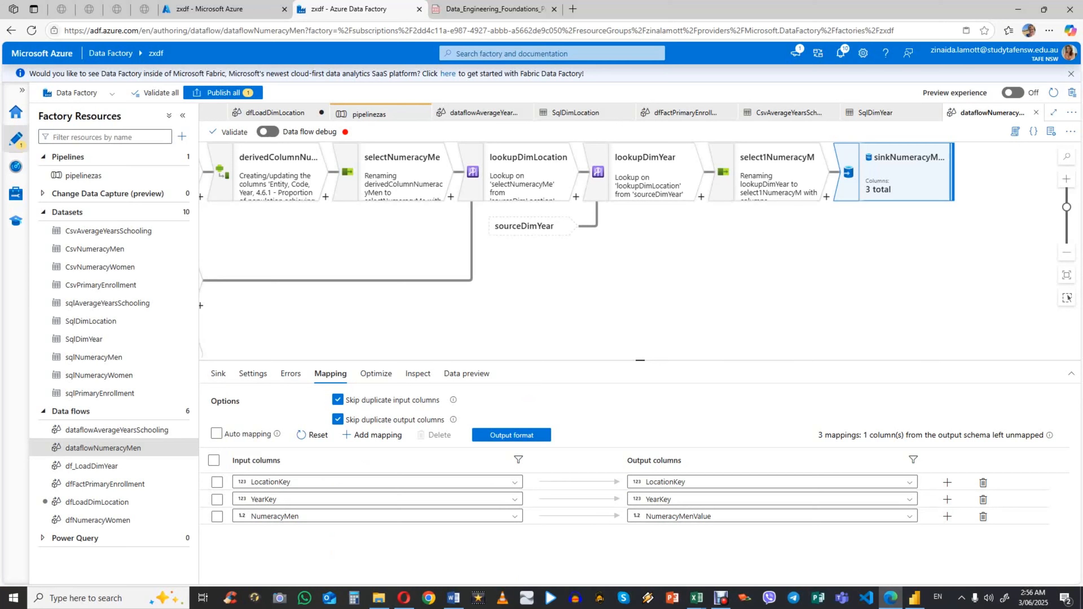
pyautogui.moveTo(407, 183); pyautogui.dragTo(542, 188)
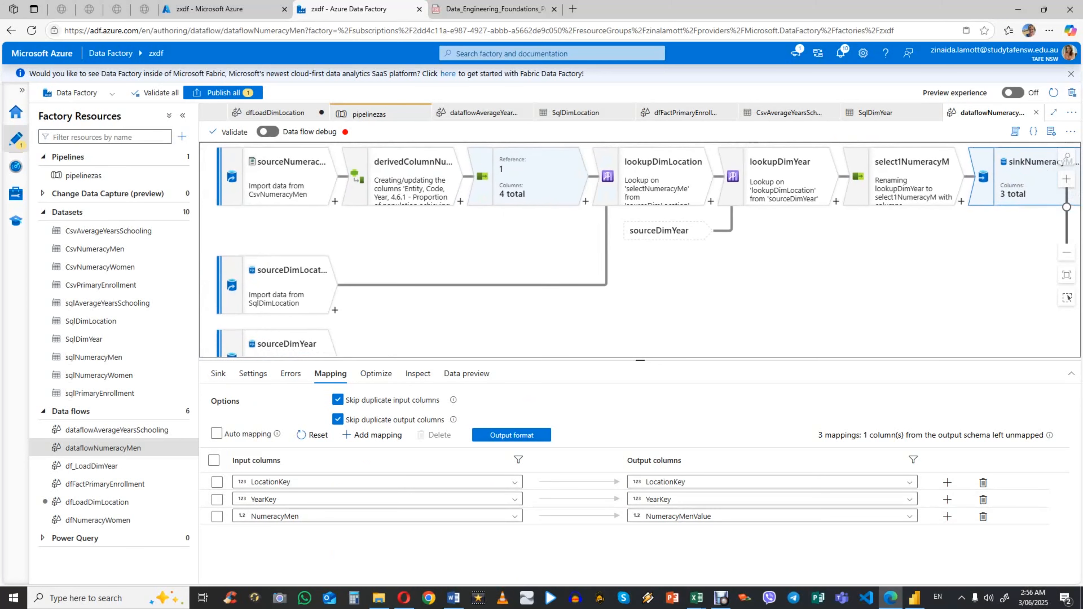
# Step: Open the dfNumeracyWomen data flow and examine its chain of transformations from source to sink
pyautogui.click(92, 520)
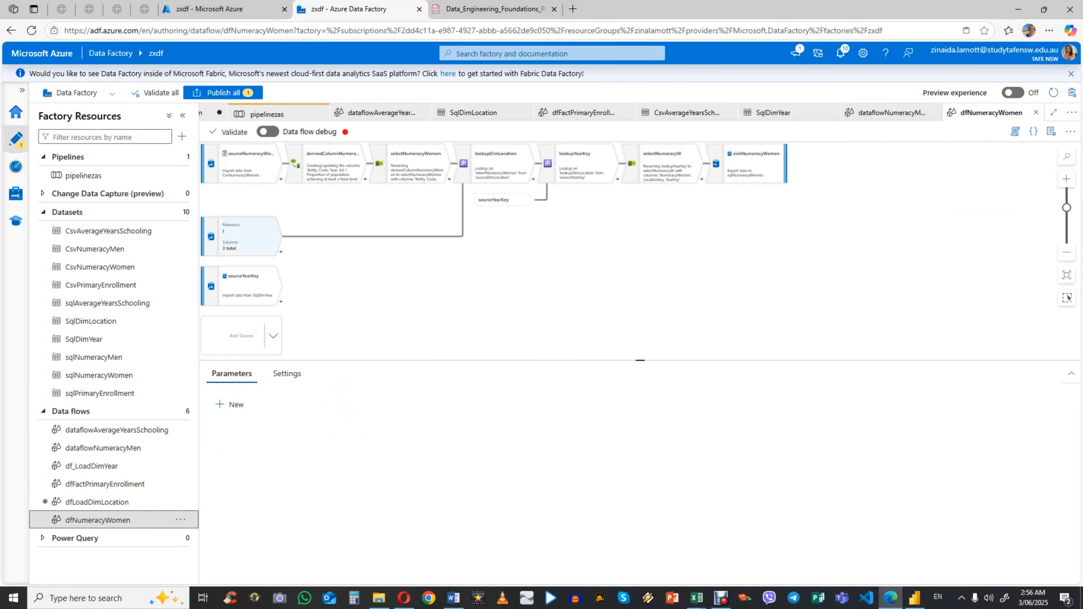
pyautogui.scroll(-1, 384, 239)
pyautogui.moveTo(693, 152); pyautogui.dragTo(708, 172)
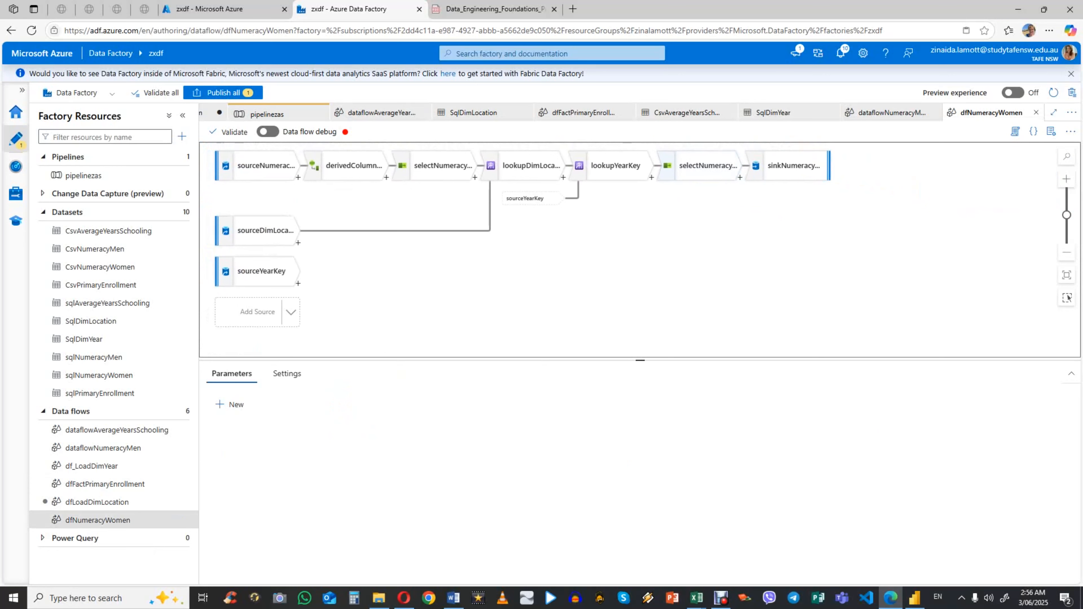
pyautogui.scroll(2, 337, 316)
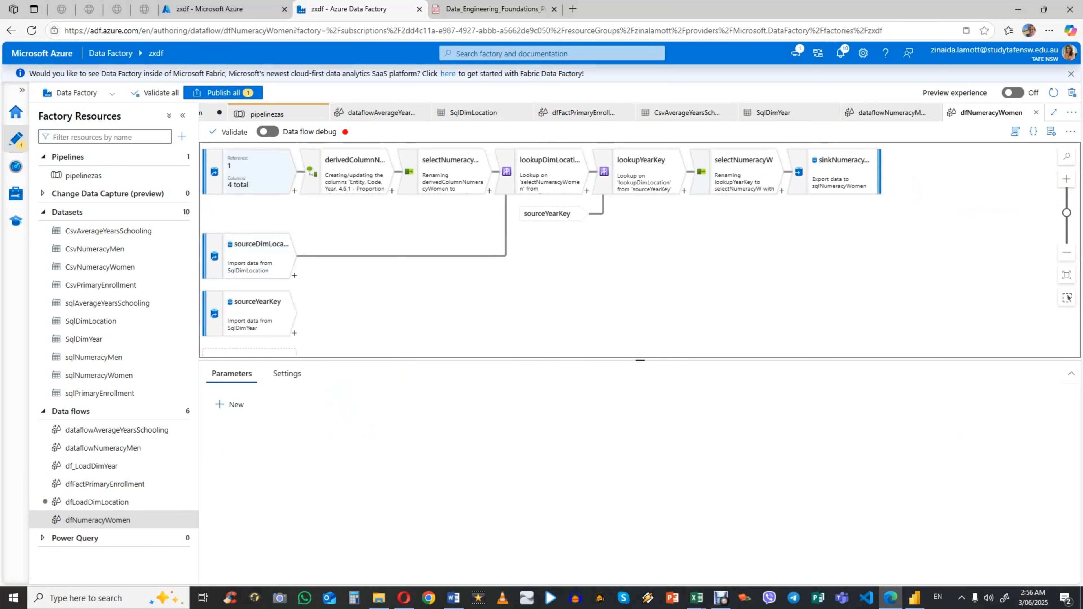
pyautogui.moveTo(260, 173); pyautogui.dragTo(279, 172)
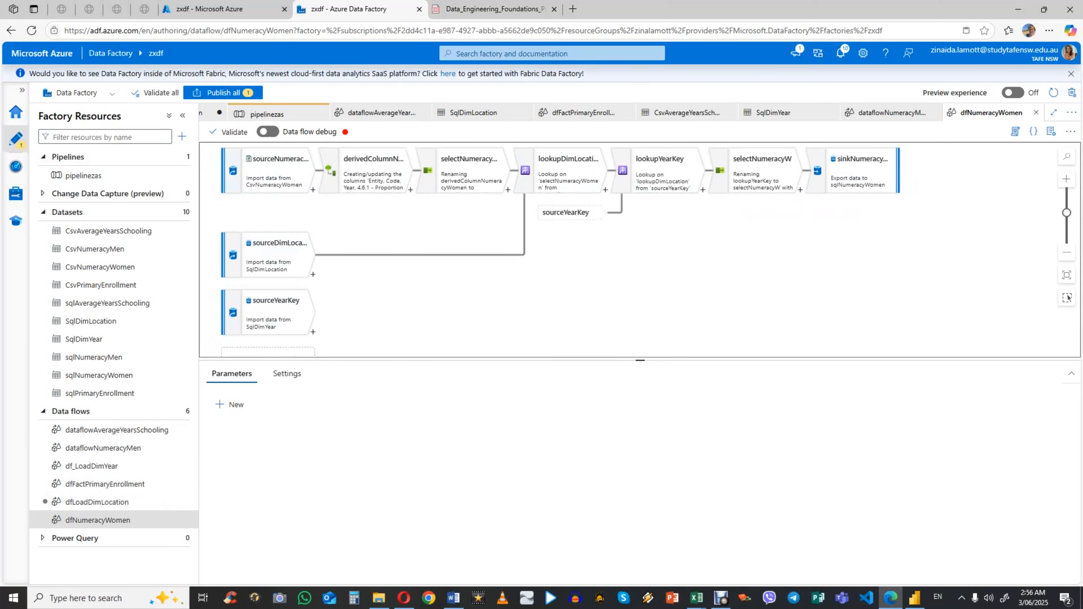
# Step: Open the pipelinezas pipeline and expand the Move and transform activities
pyautogui.click(100, 176)
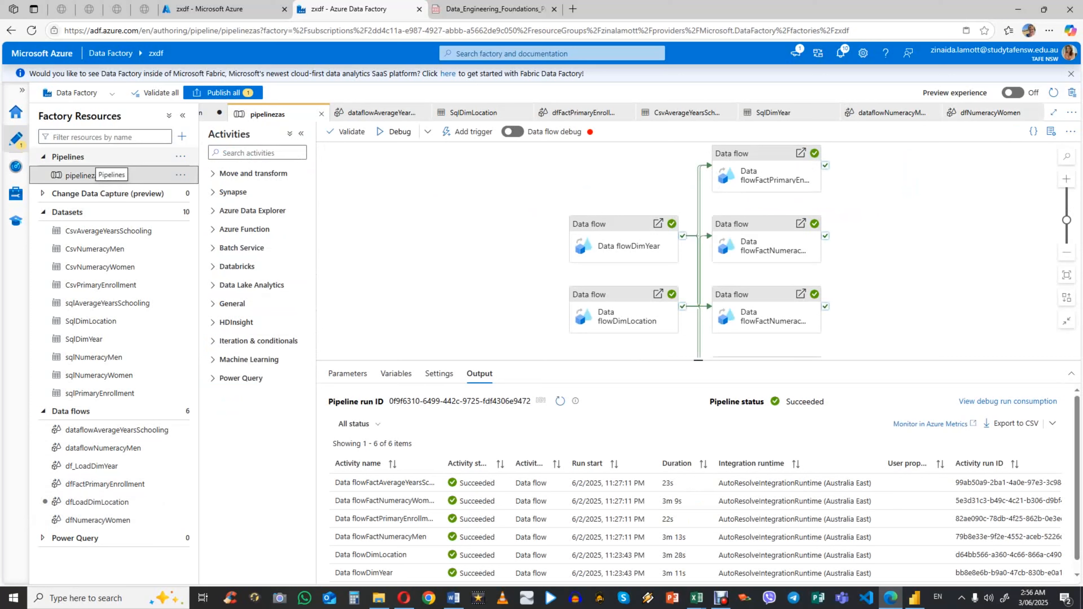
pyautogui.click(180, 156)
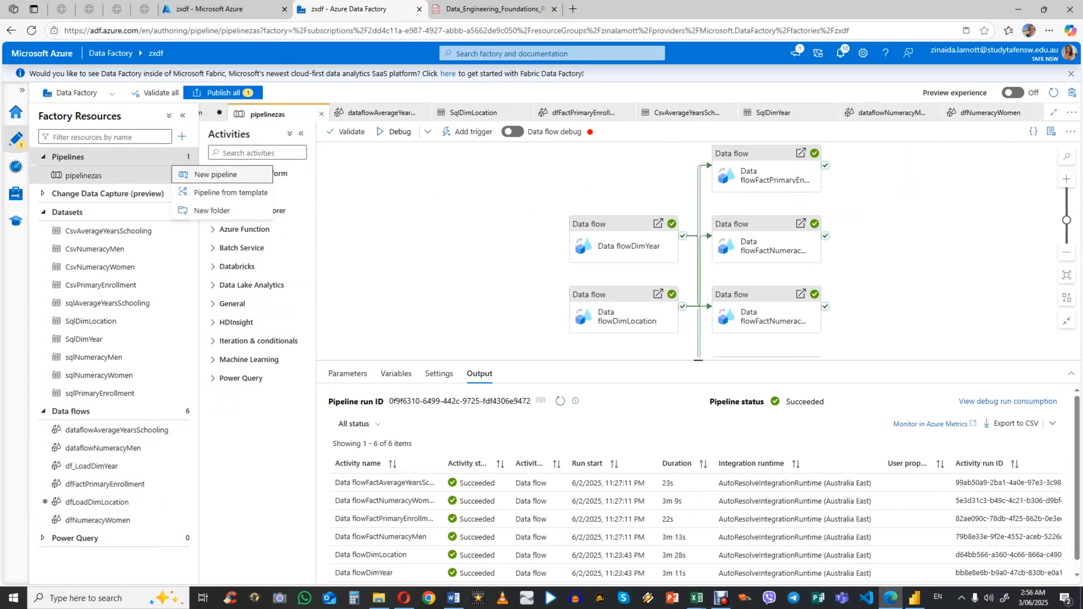
pyautogui.click(135, 175)
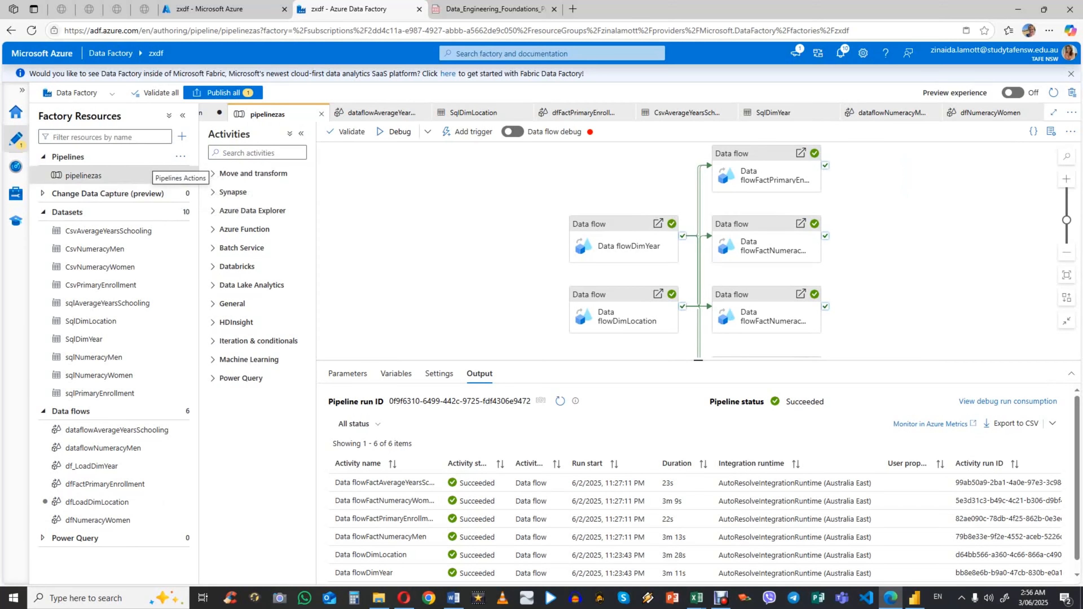
pyautogui.click(213, 173)
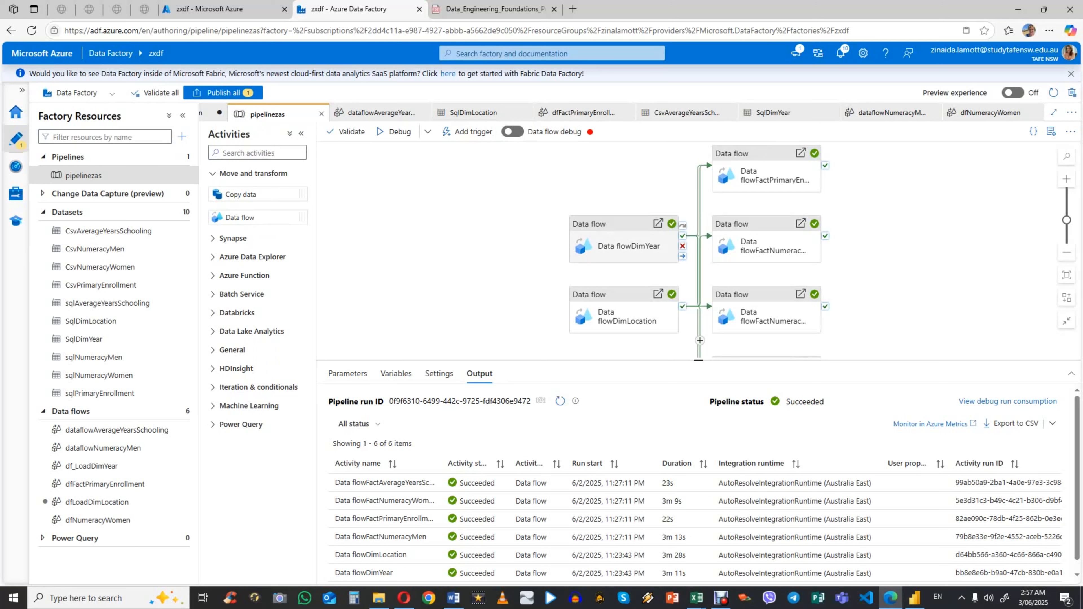
# Step: Review the data flow assigned to Data flowDimYear and the general properties of the four fact data flow activities
pyautogui.click(630, 239)
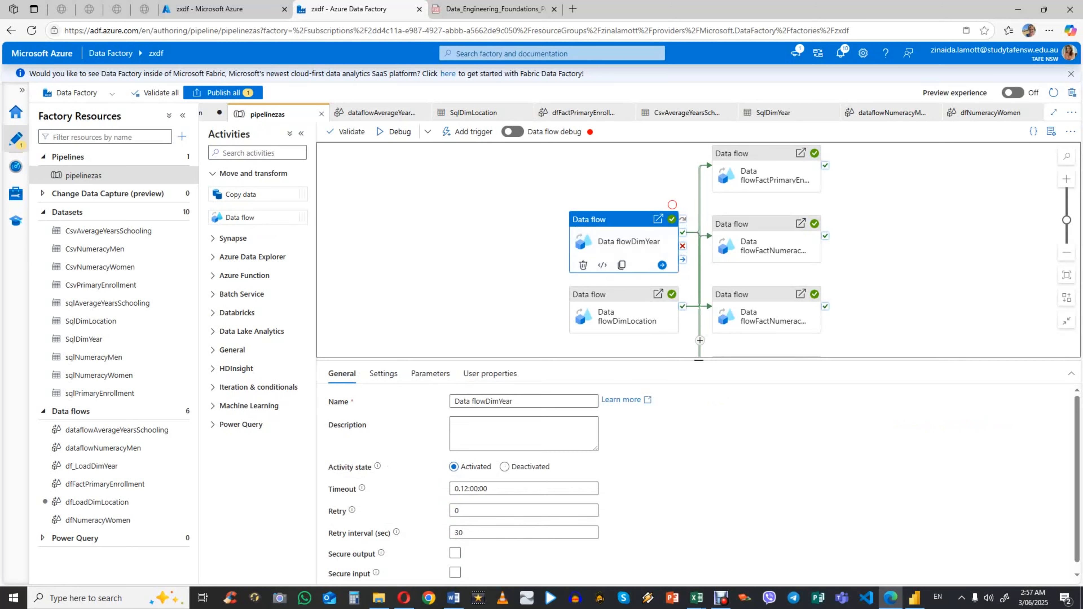
pyautogui.click(383, 373)
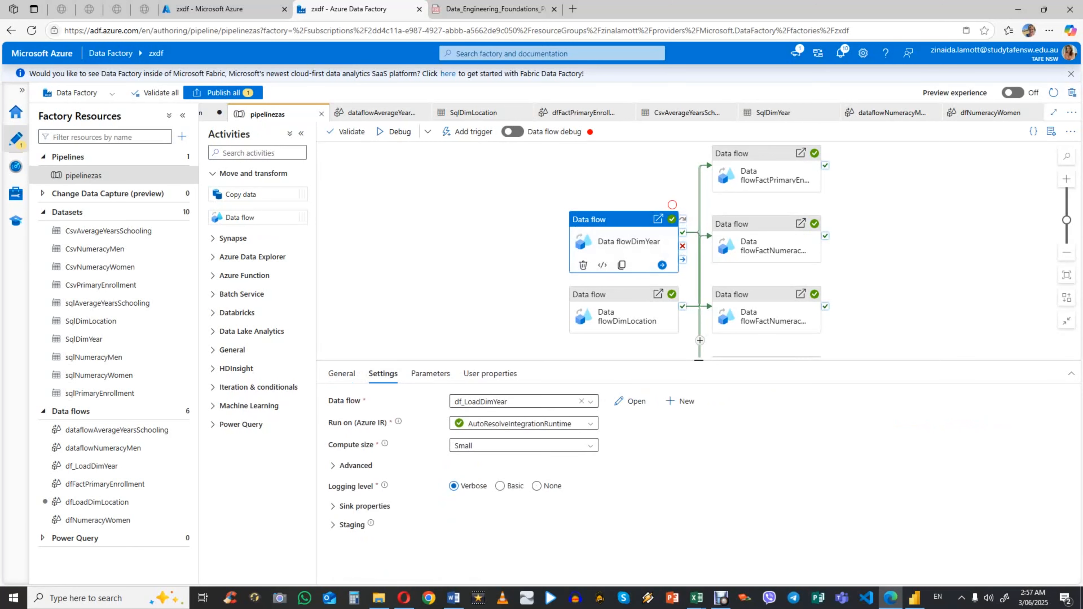
pyautogui.click(772, 176)
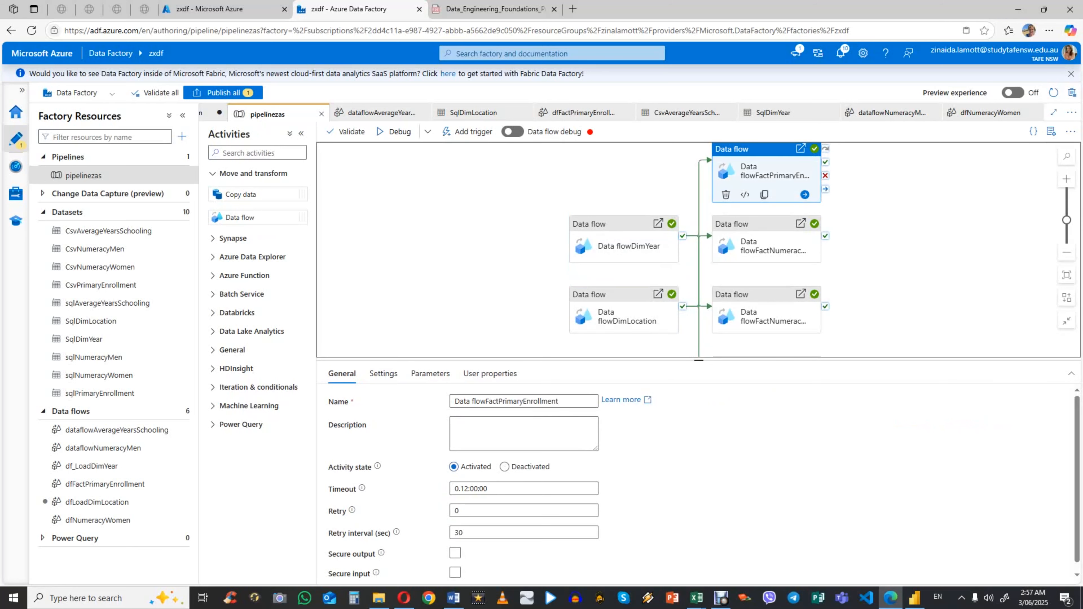
pyautogui.click(772, 247)
pyautogui.click(771, 316)
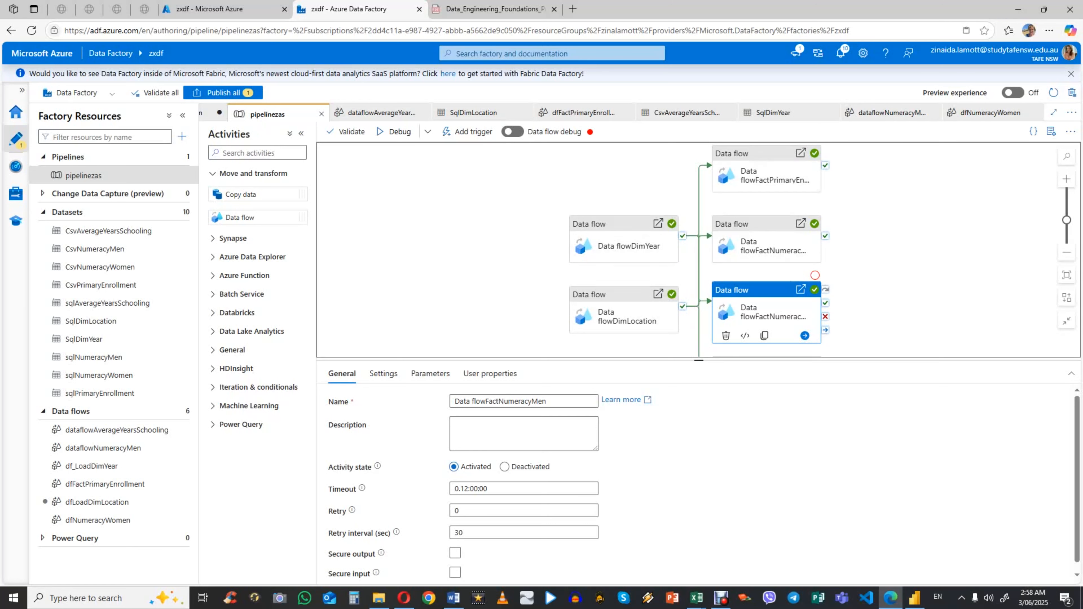
pyautogui.scroll(-2, 699, 249)
pyautogui.click(767, 293)
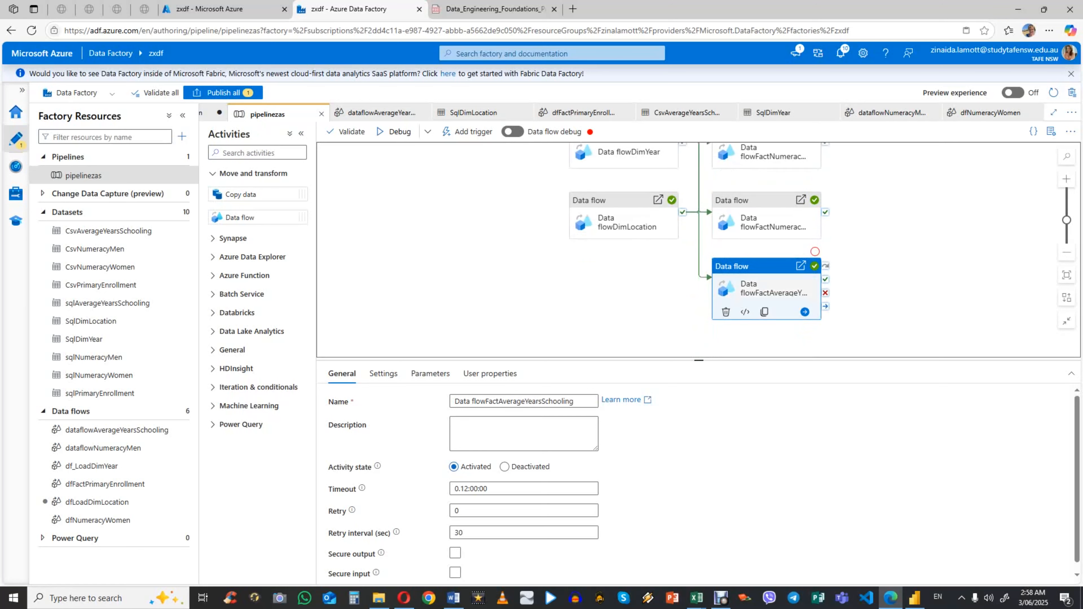
# Step: Enlarge the pipeline canvas to examine how the dimension data flows connect to all four fact data flows
pyautogui.scroll(4, 767, 294)
pyautogui.scroll(-4, 767, 294)
pyautogui.scroll(2, 699, 249)
pyautogui.scroll(-2, 699, 250)
pyautogui.scroll(2, 699, 250)
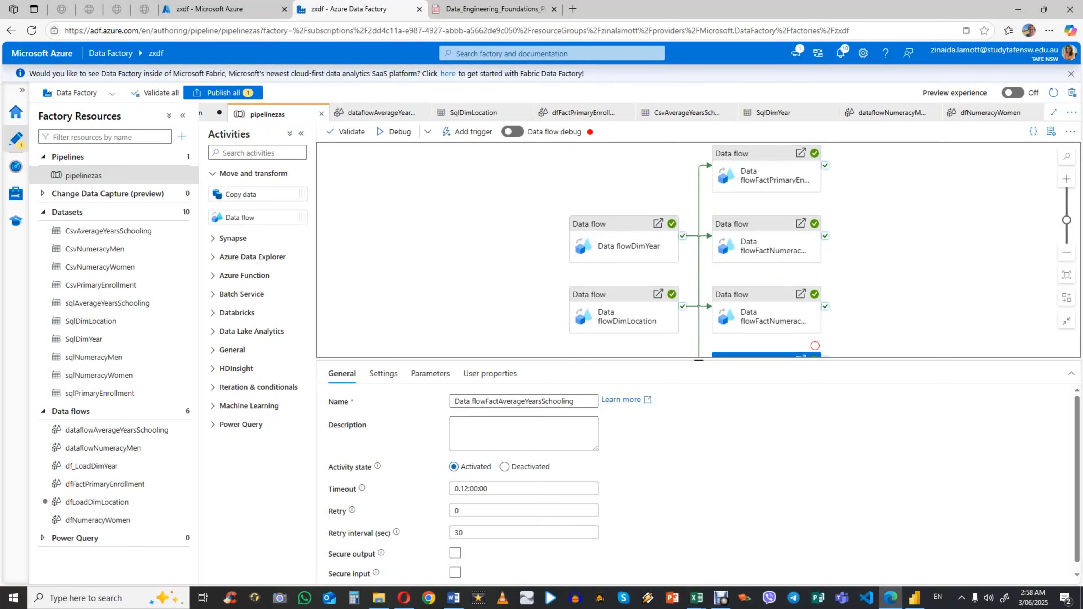
pyautogui.moveTo(698, 361); pyautogui.dragTo(698, 444)
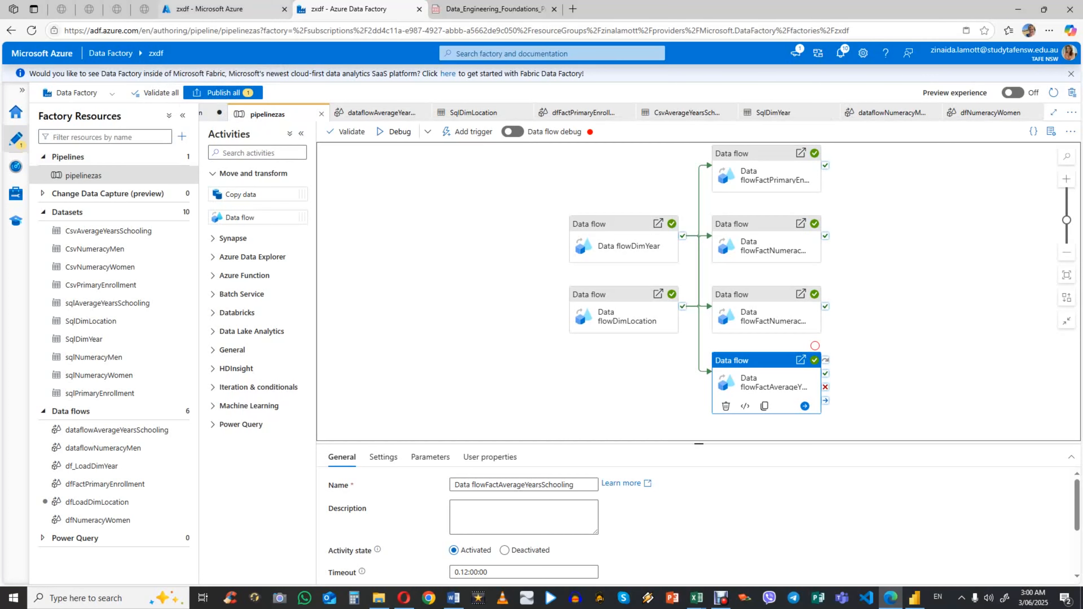
# Step: Switch to the Azure portal and open the zasql SQL database from the project's resource group
pyautogui.click(213, 8)
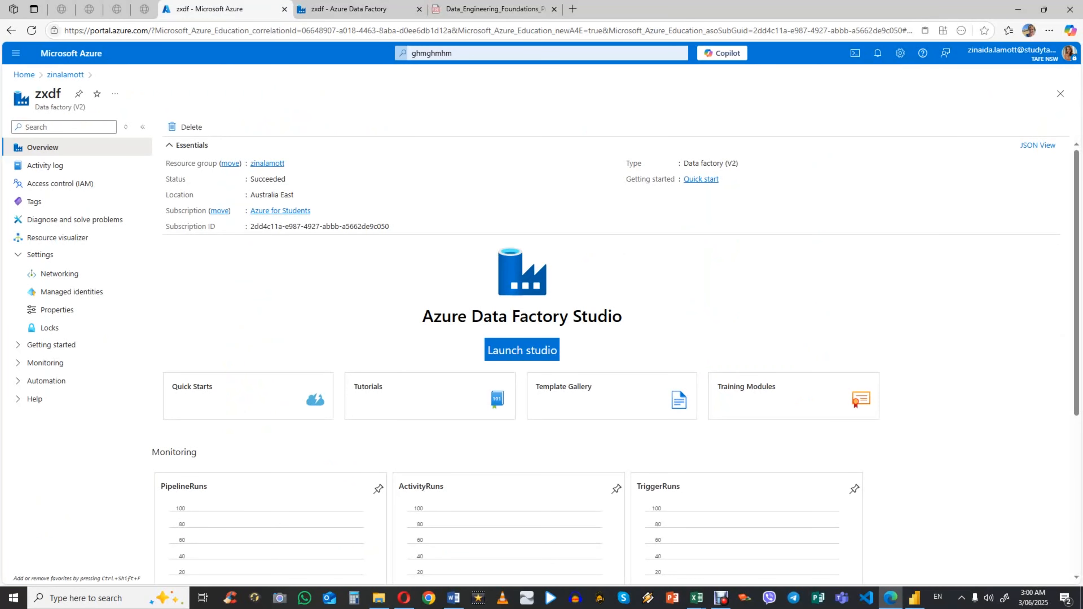
pyautogui.click(65, 75)
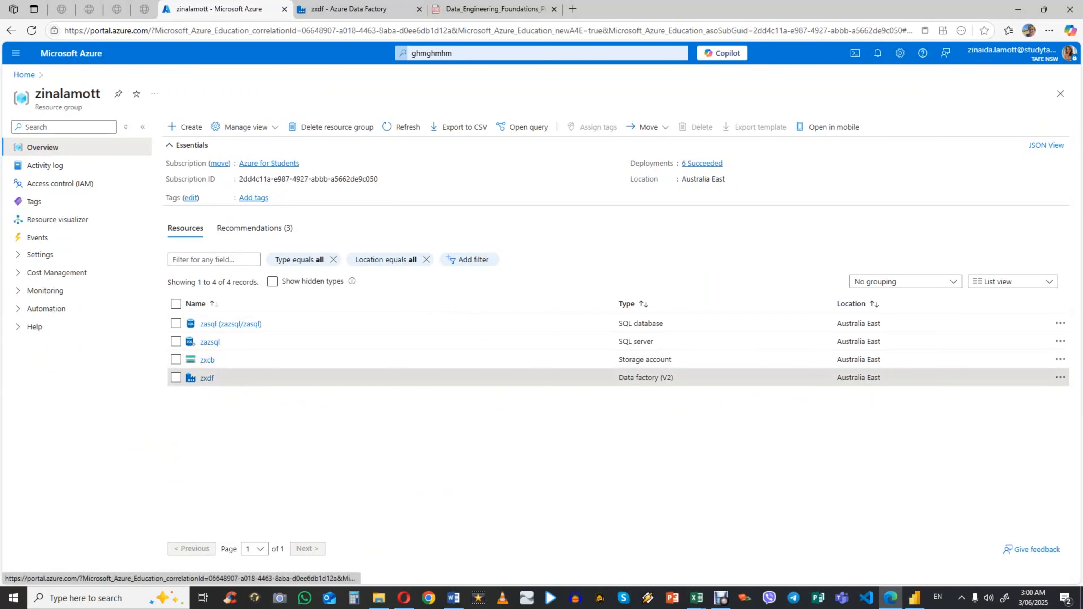
pyautogui.click(230, 324)
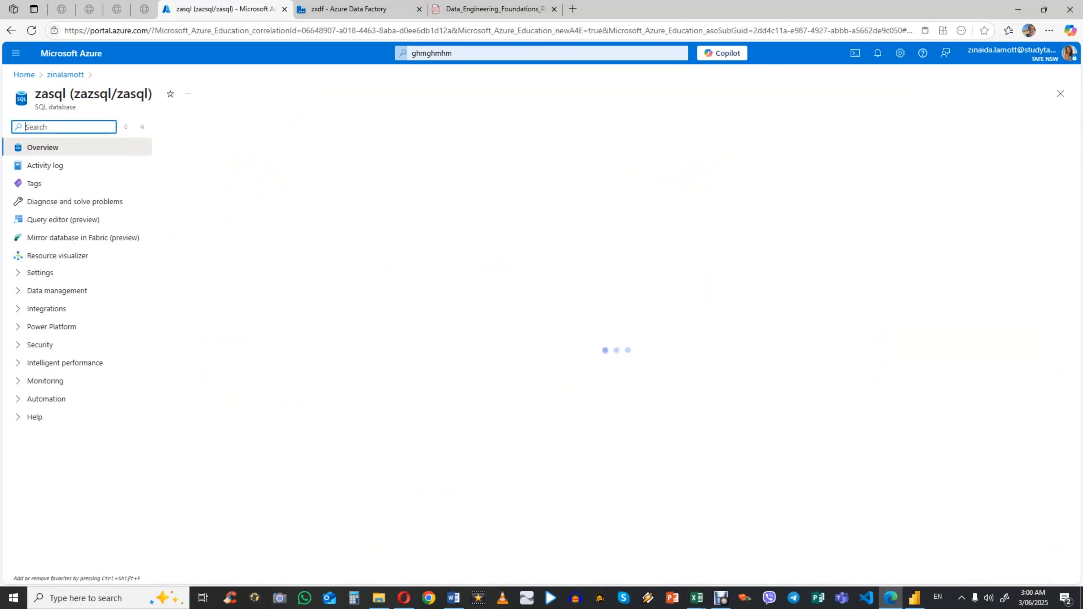